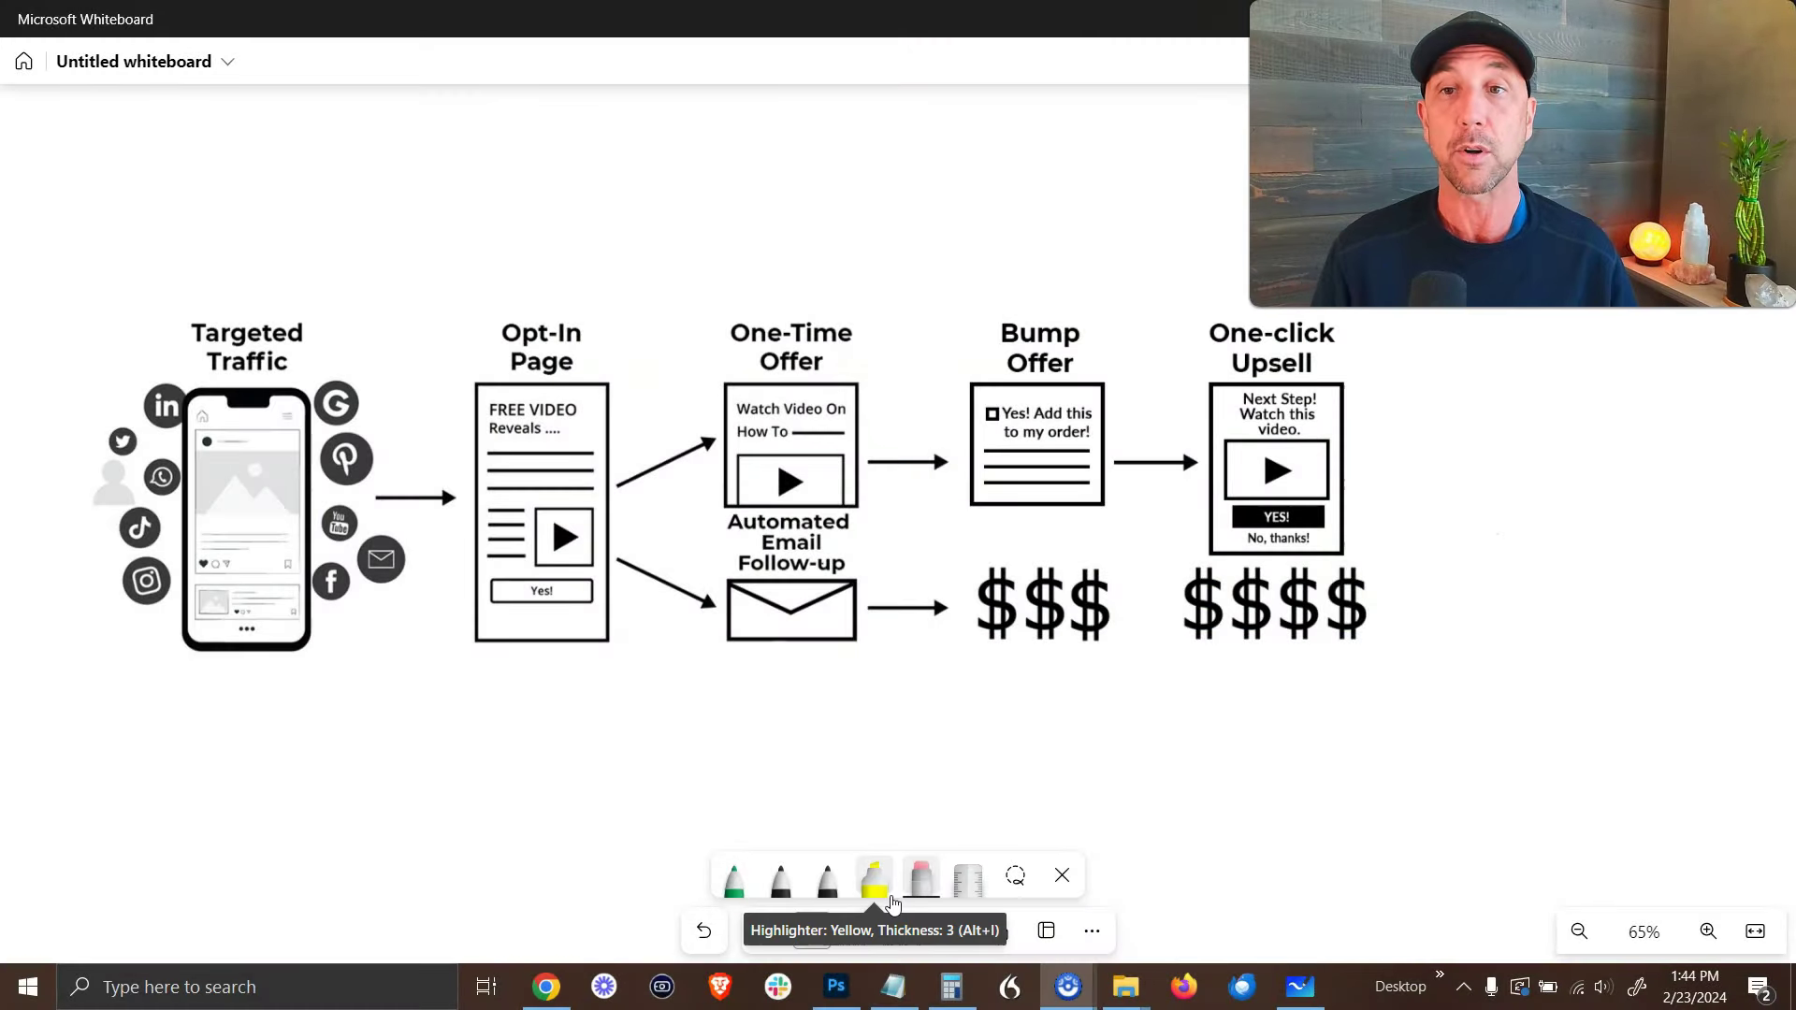
Box the funnel steps in green and draw arrows down to Opt-In Page and One-Time Offer.
left_click(731, 870)
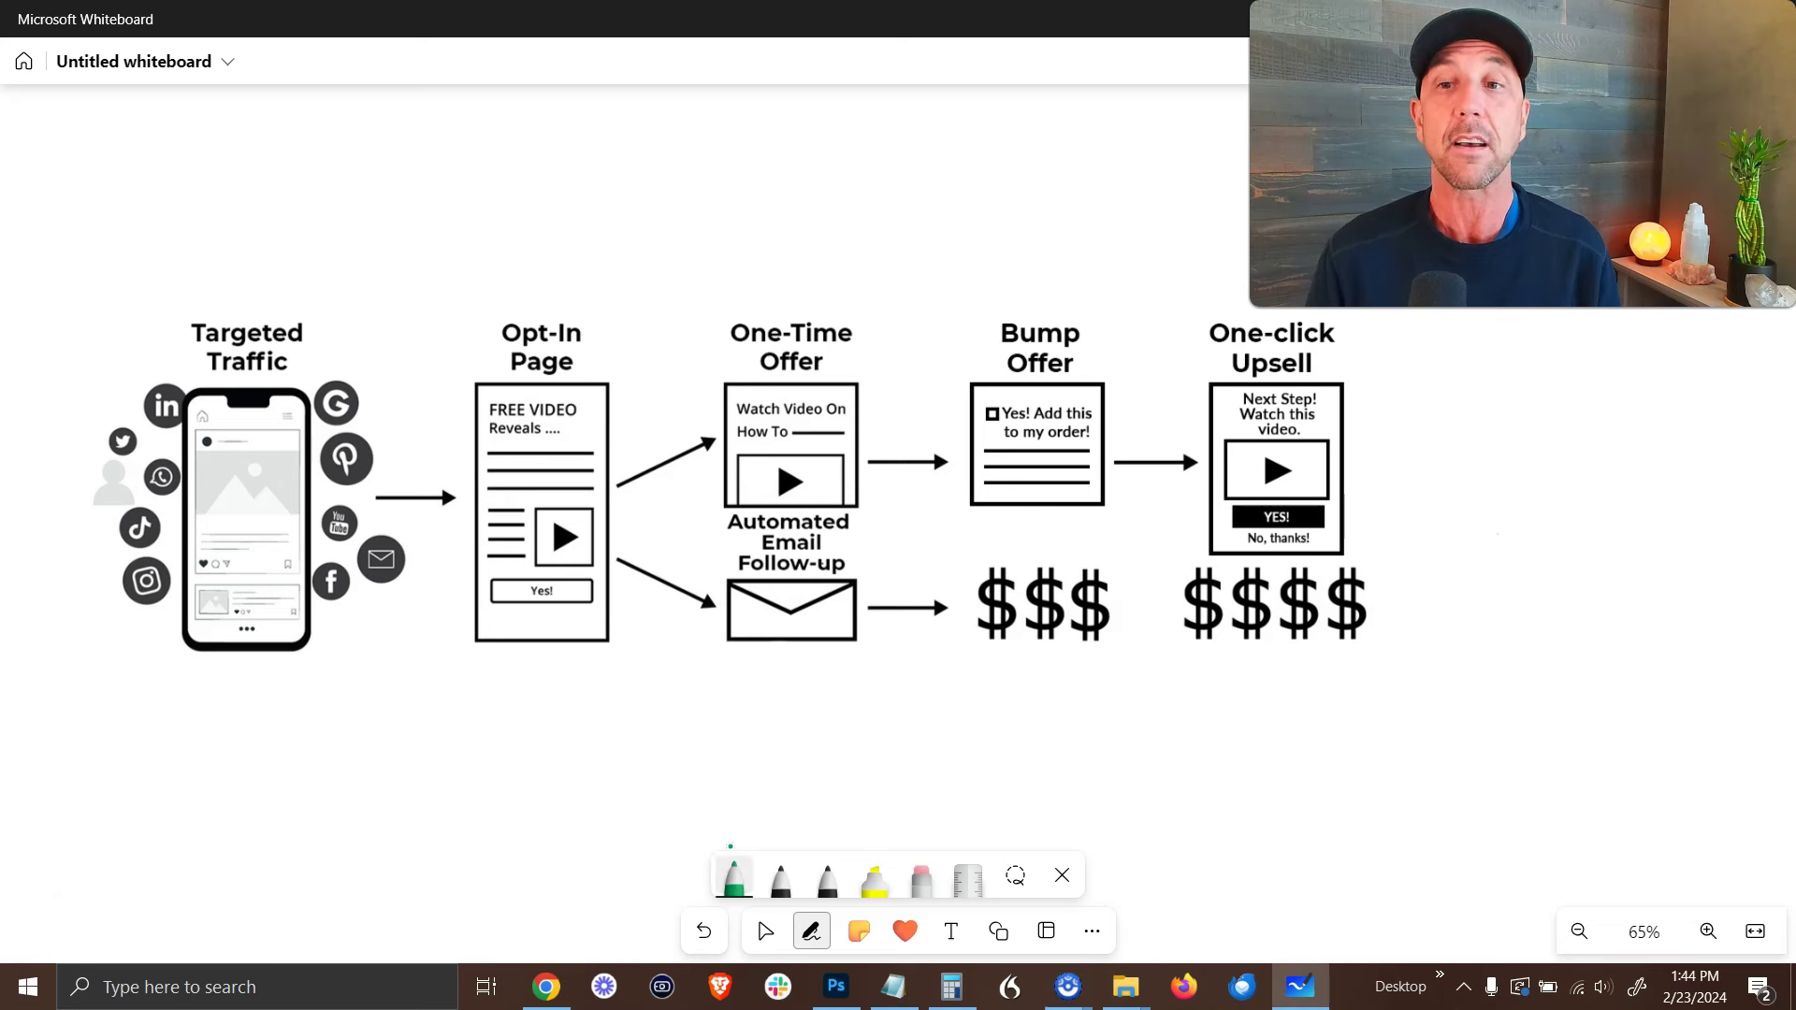
mouse_move(556, 272)
left_mouse_down()
mouse_move(450, 393)
mouse_move(454, 623)
mouse_move(570, 690)
mouse_move(1400, 674)
mouse_move(1422, 385)
mouse_move(1252, 268)
mouse_move(582, 270)
left_mouse_up()
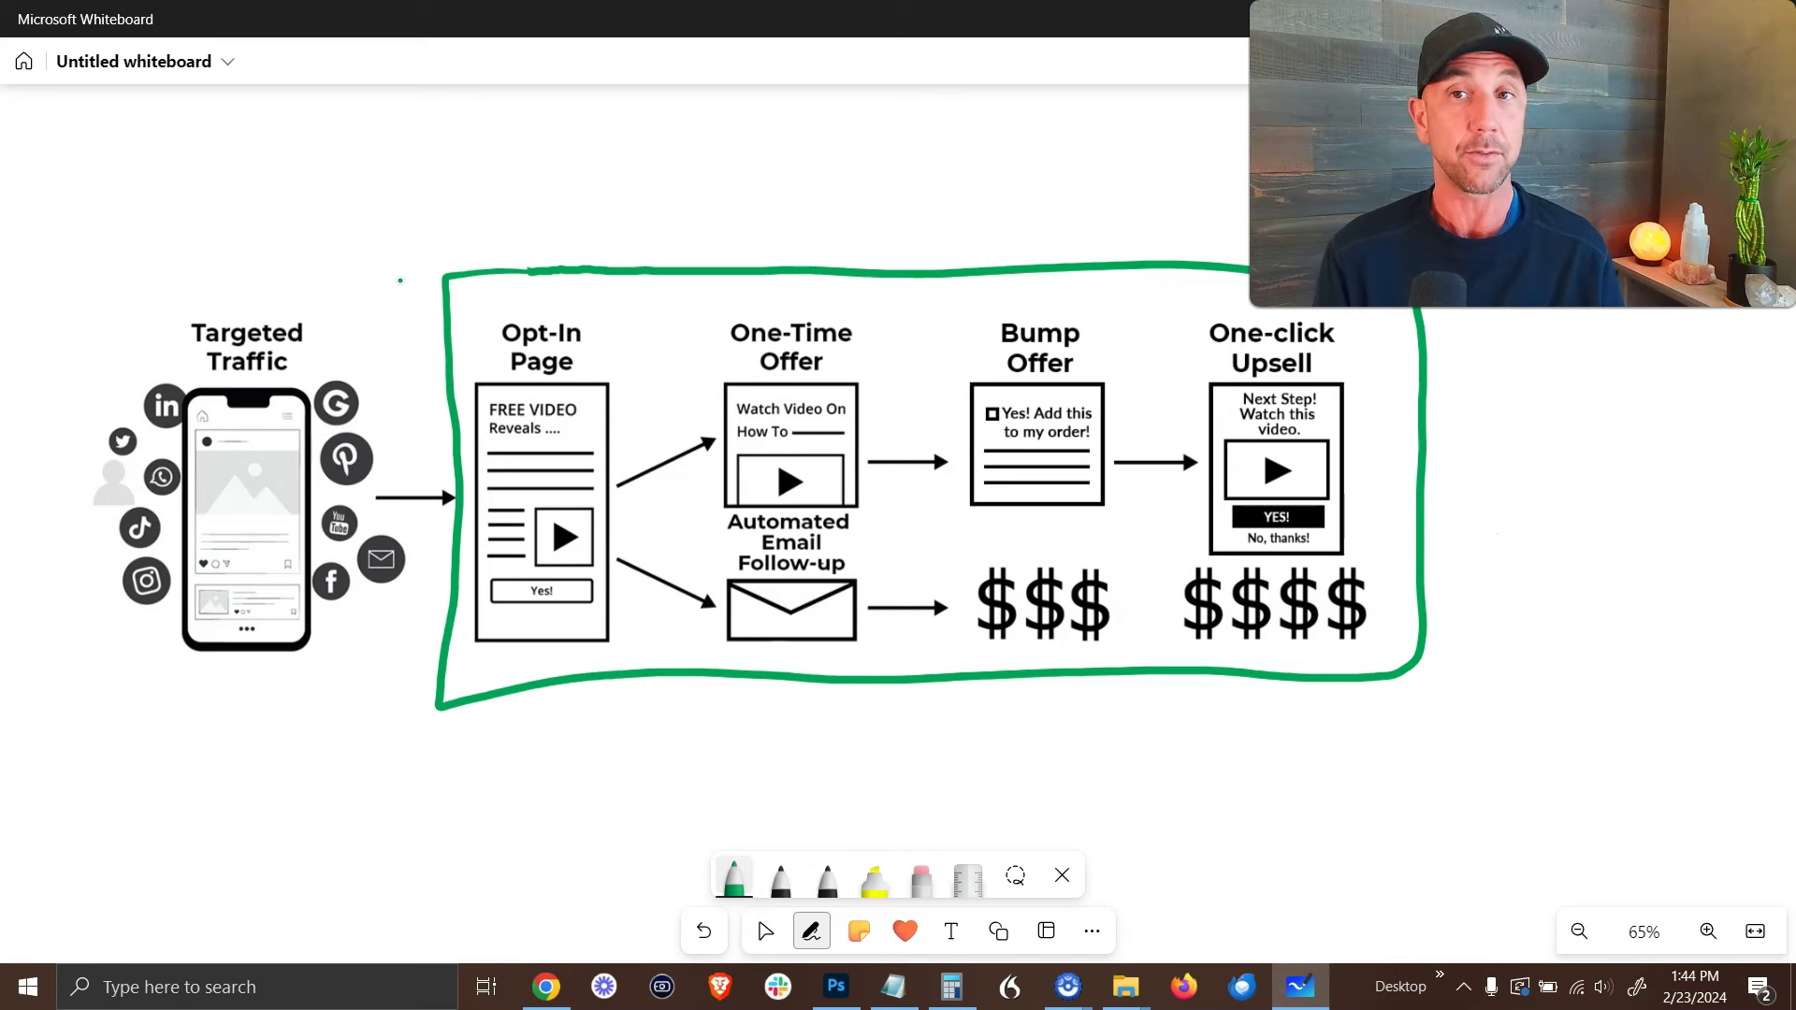
left_click_drag(530, 167, 525, 273)
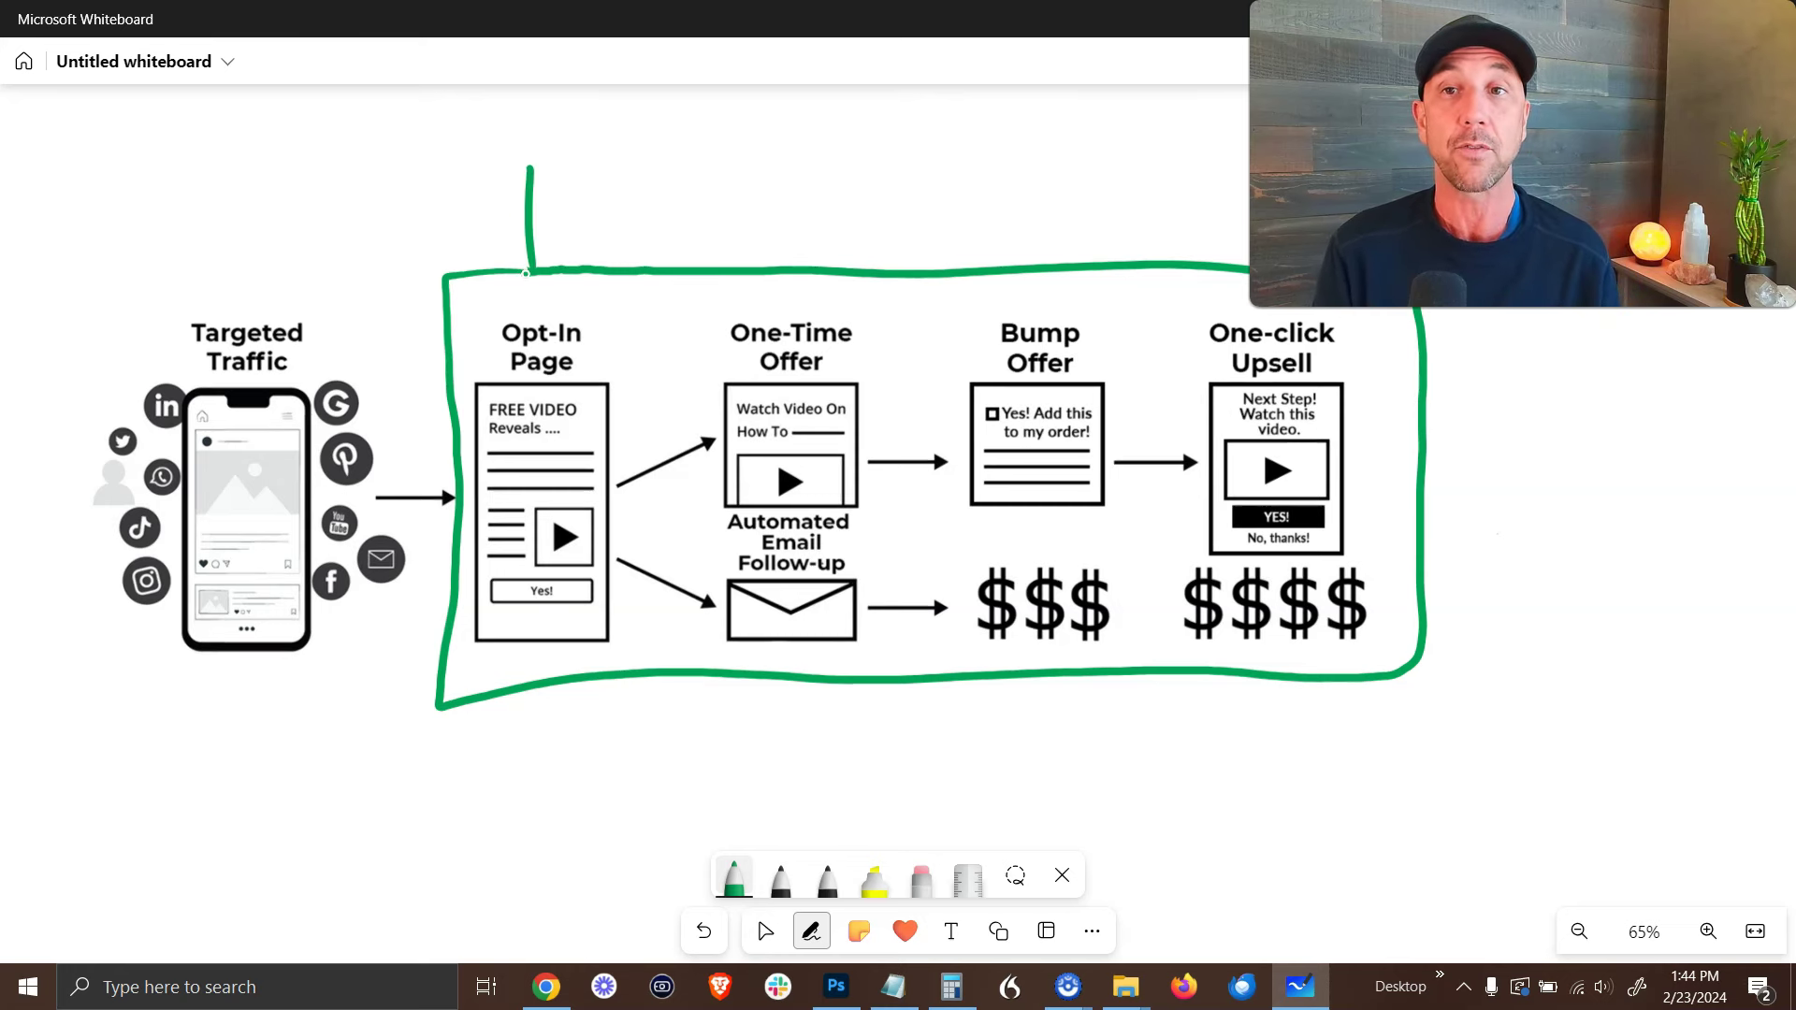
left_click_drag(769, 168, 777, 279)
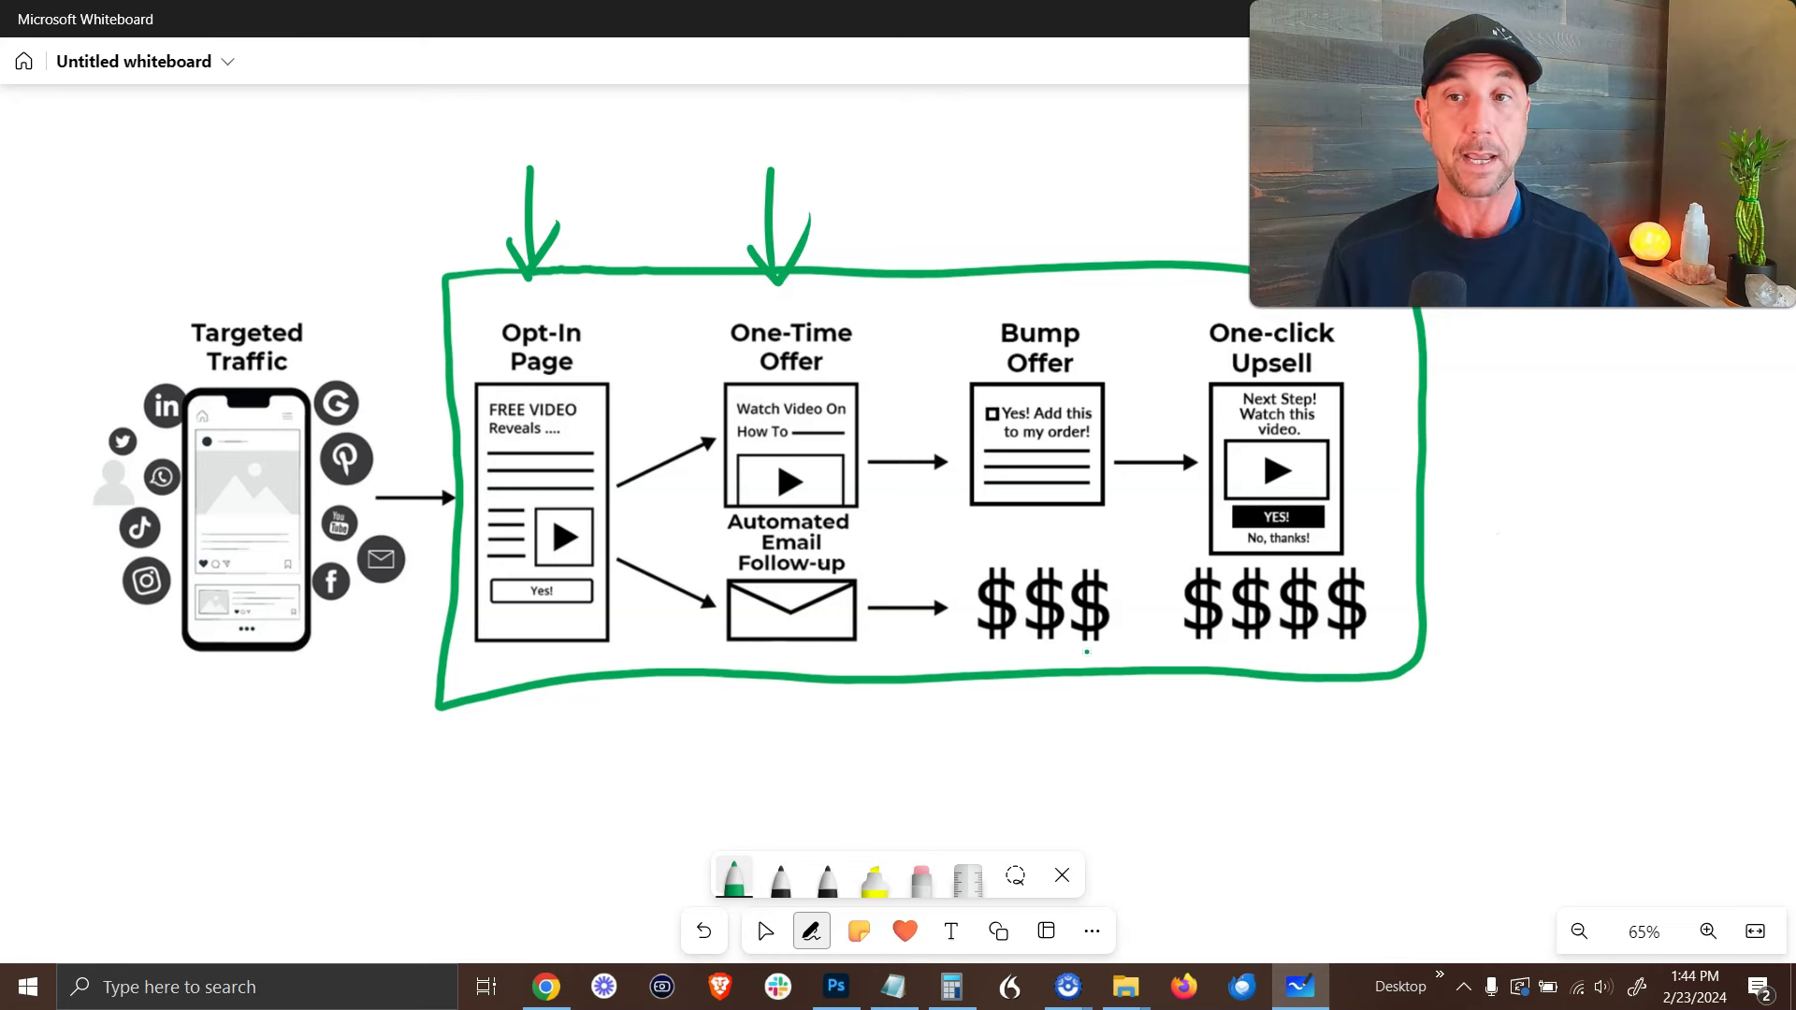
Circle the email envelope and lead an arrow from it to a handwritten 'L.P.' note.
left_click_drag(859, 560, 877, 573)
mouse_move(817, 647)
left_mouse_down()
mouse_move(803, 803)
mouse_move(929, 784)
mouse_move(916, 814)
left_mouse_up()
left_click_drag(998, 739, 1055, 798)
left_click_drag(1064, 789, 1091, 773)
left_click(1113, 787)
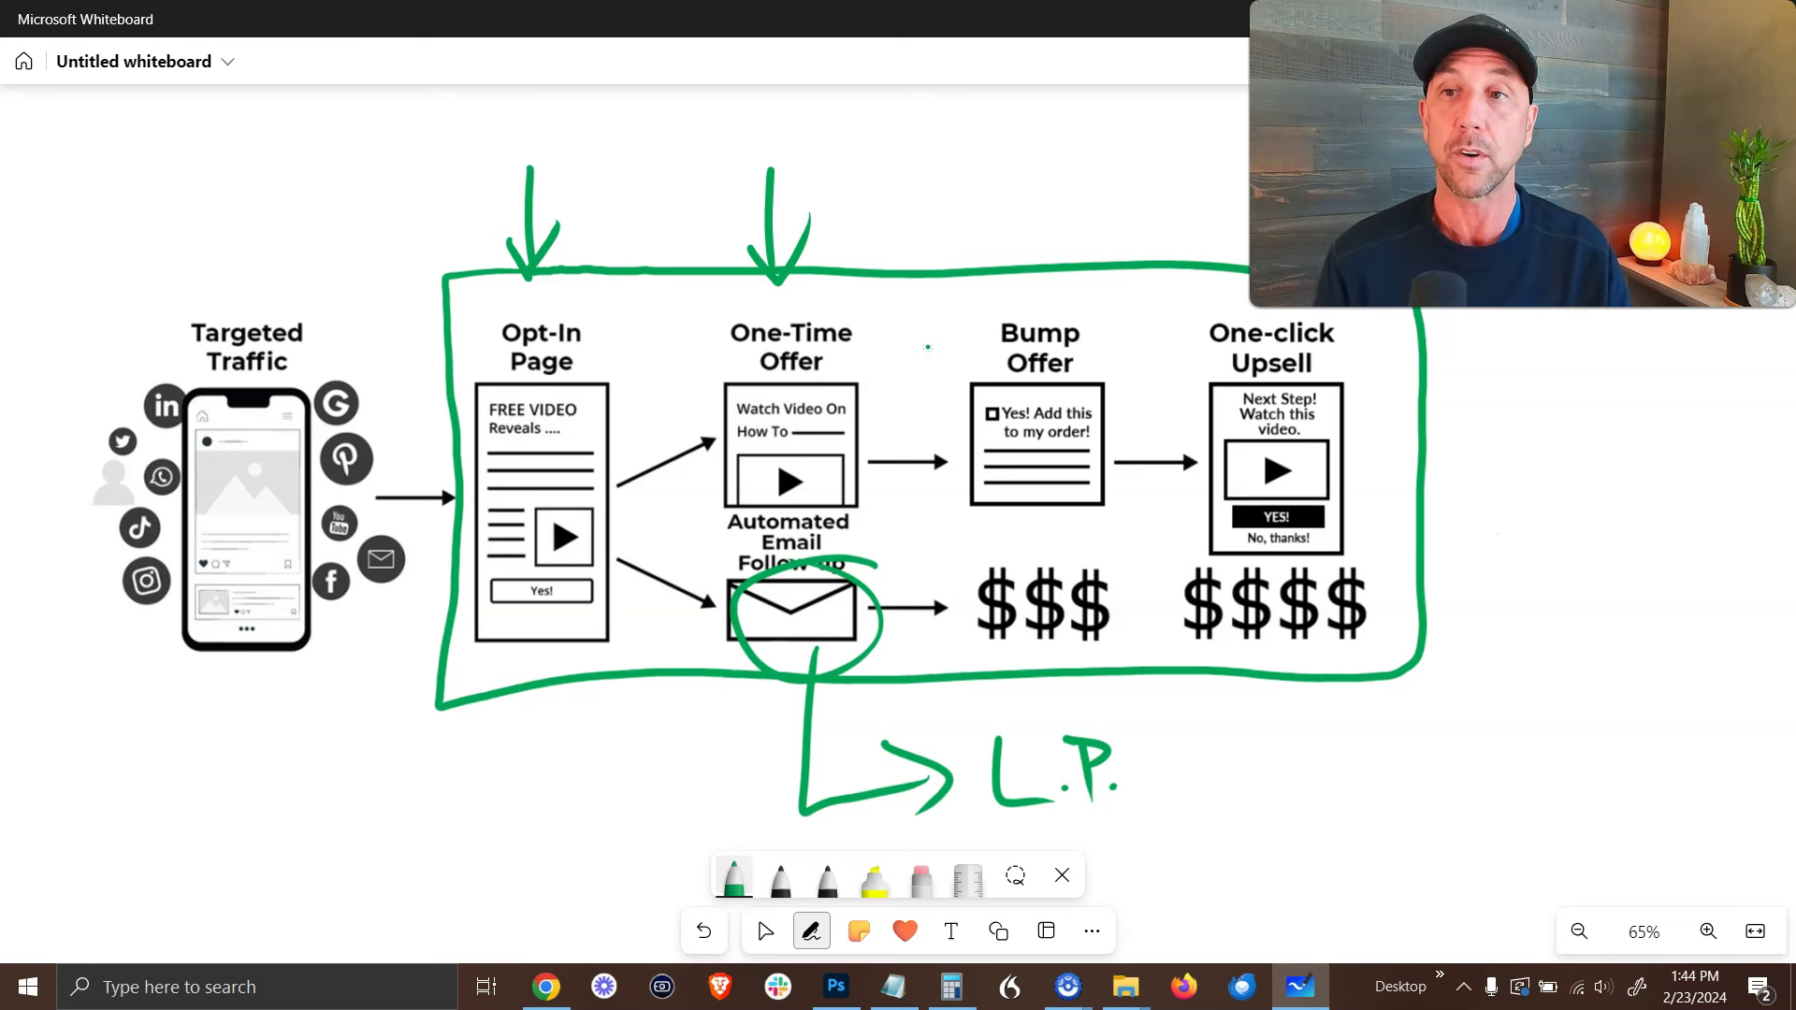
Add a check mark above Bump Offer and circle the Bump Offer and One-click Upsell headings.
left_click_drag(907, 340, 956, 208)
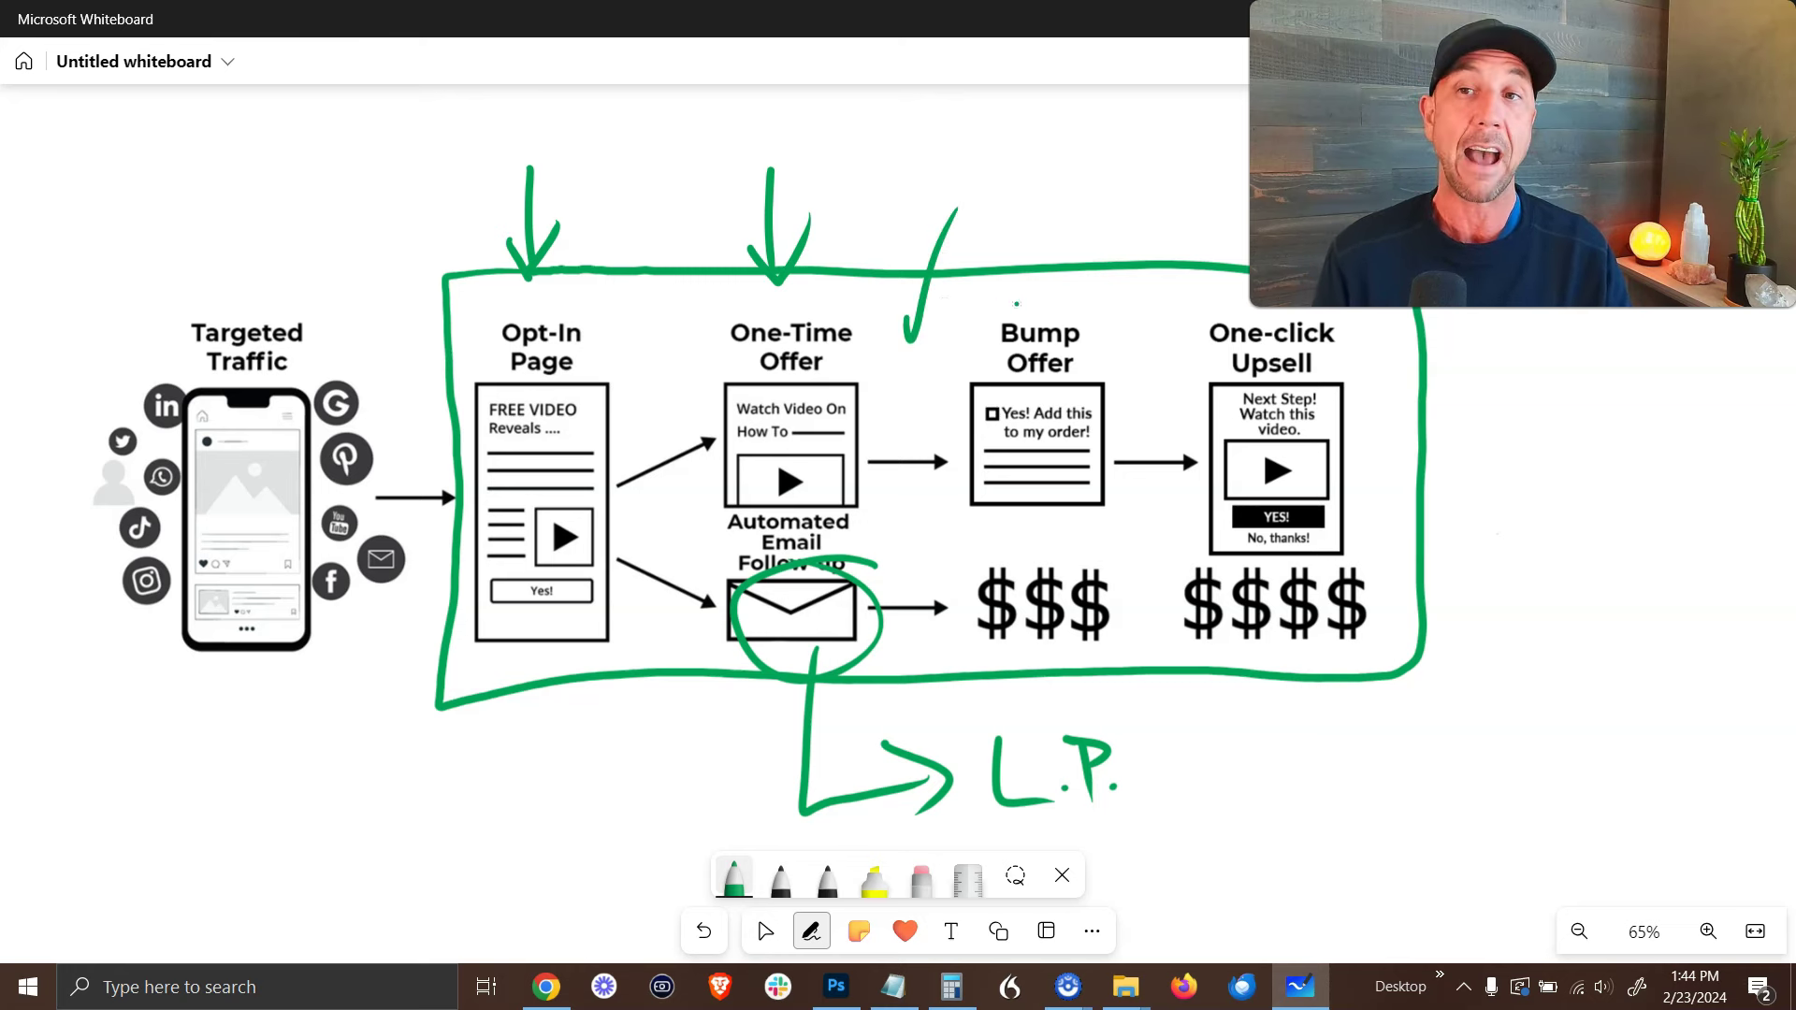
left_click_drag(1071, 293, 989, 305)
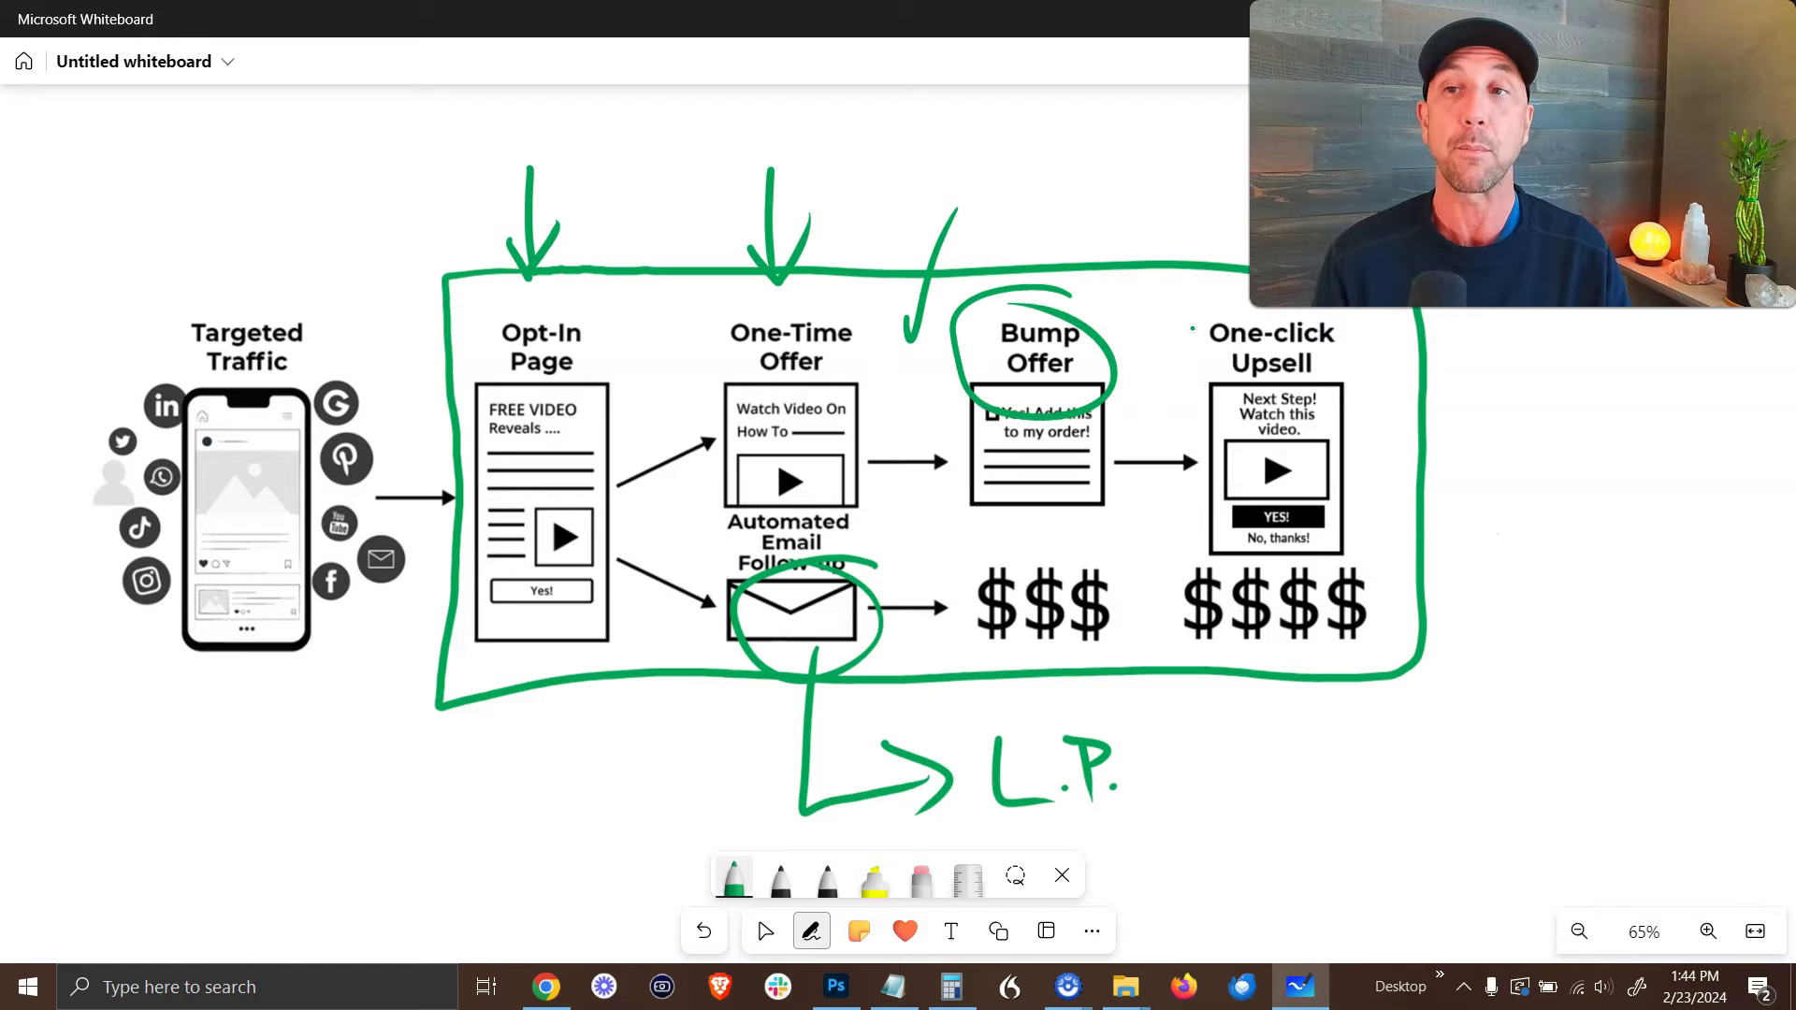
left_click_drag(1250, 289, 1332, 326)
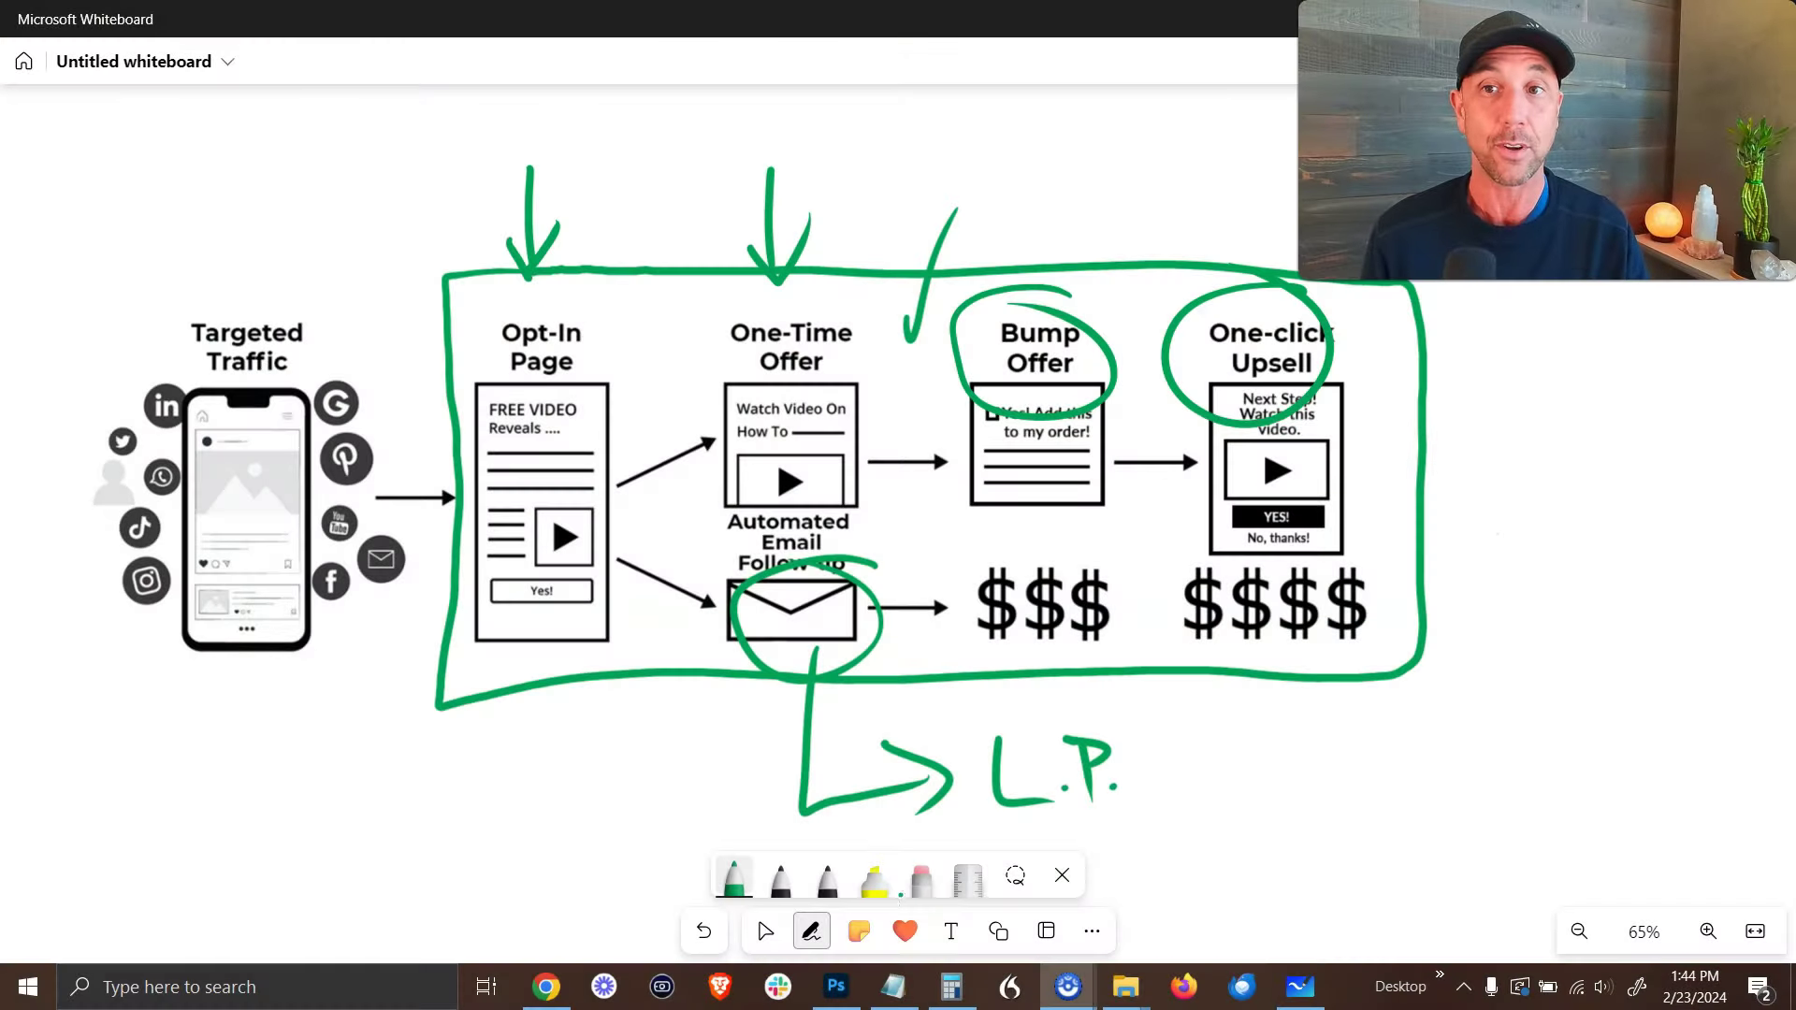
Undo the green annotations stroke by stroke.
left_click(921, 877)
key("ctrl+z")
key("ctrl+z")
key("ctrl+z")
key("ctrl+z")
key("ctrl+z")
key("ctrl+z")
key("ctrl+z")
key("ctrl+z")
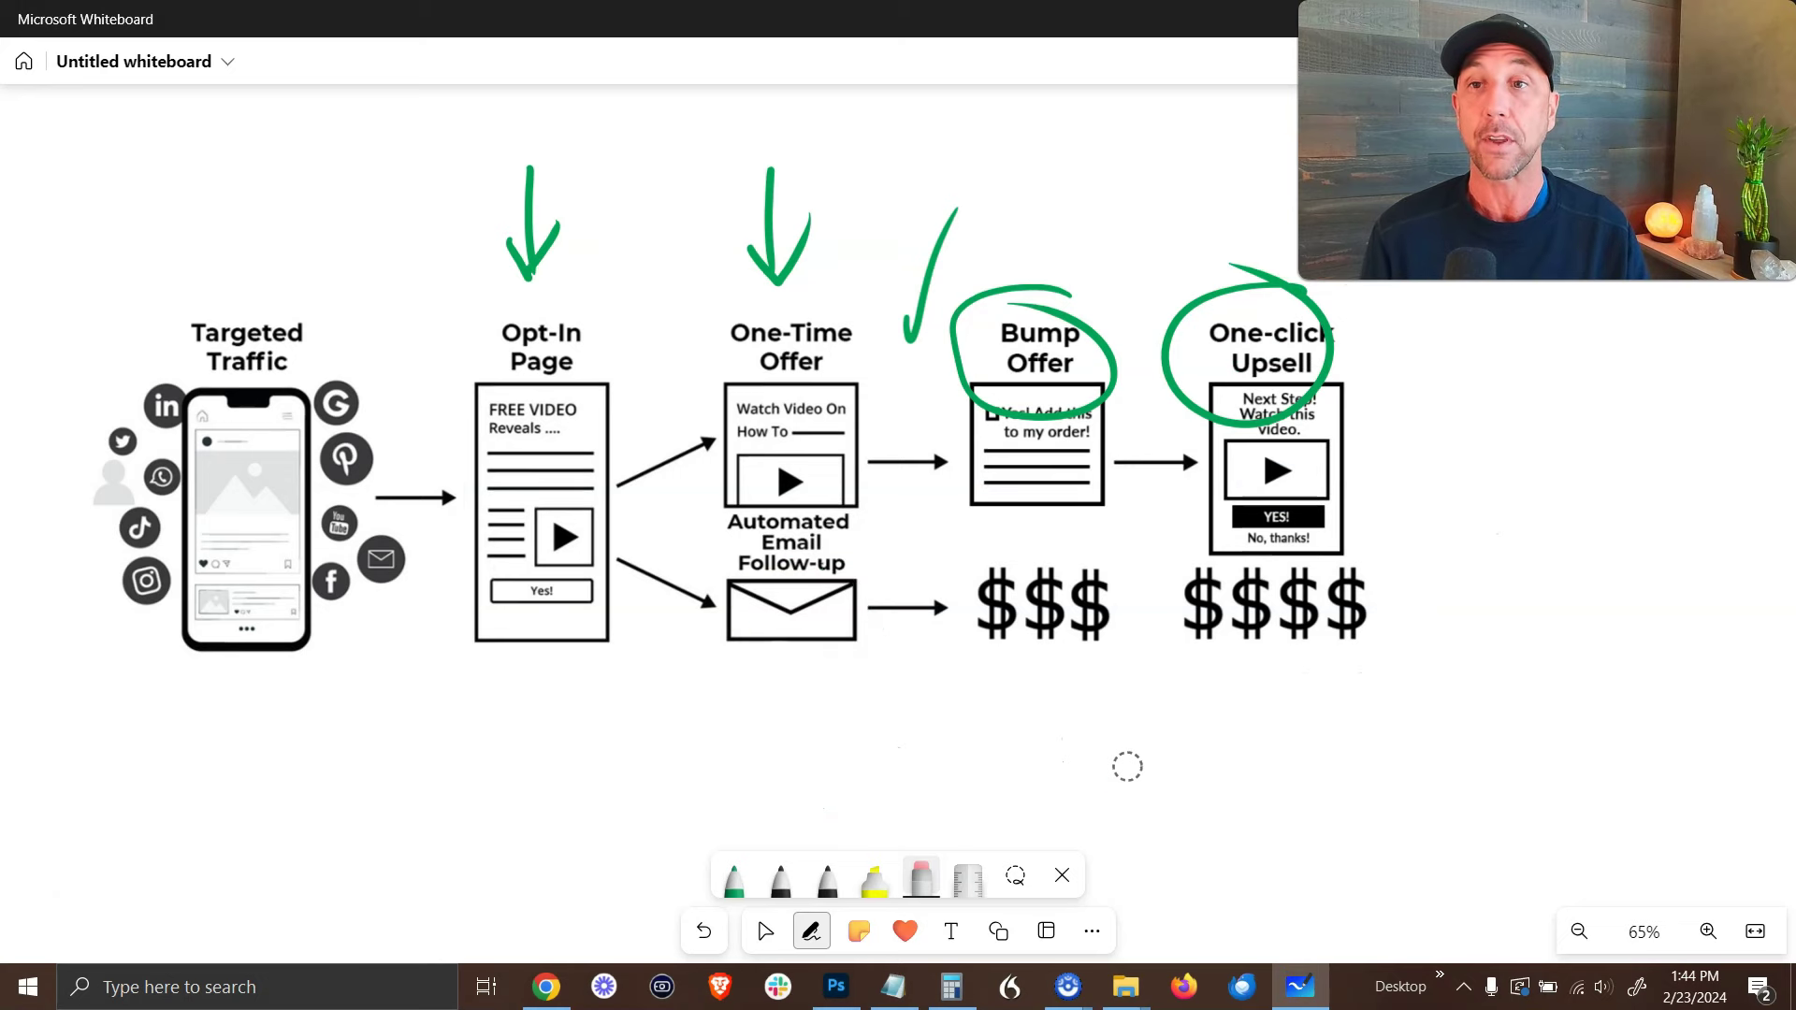
key("ctrl+z")
key("ctrl+z")
key("ctrl+z")
key("ctrl+z")
key("ctrl+z")
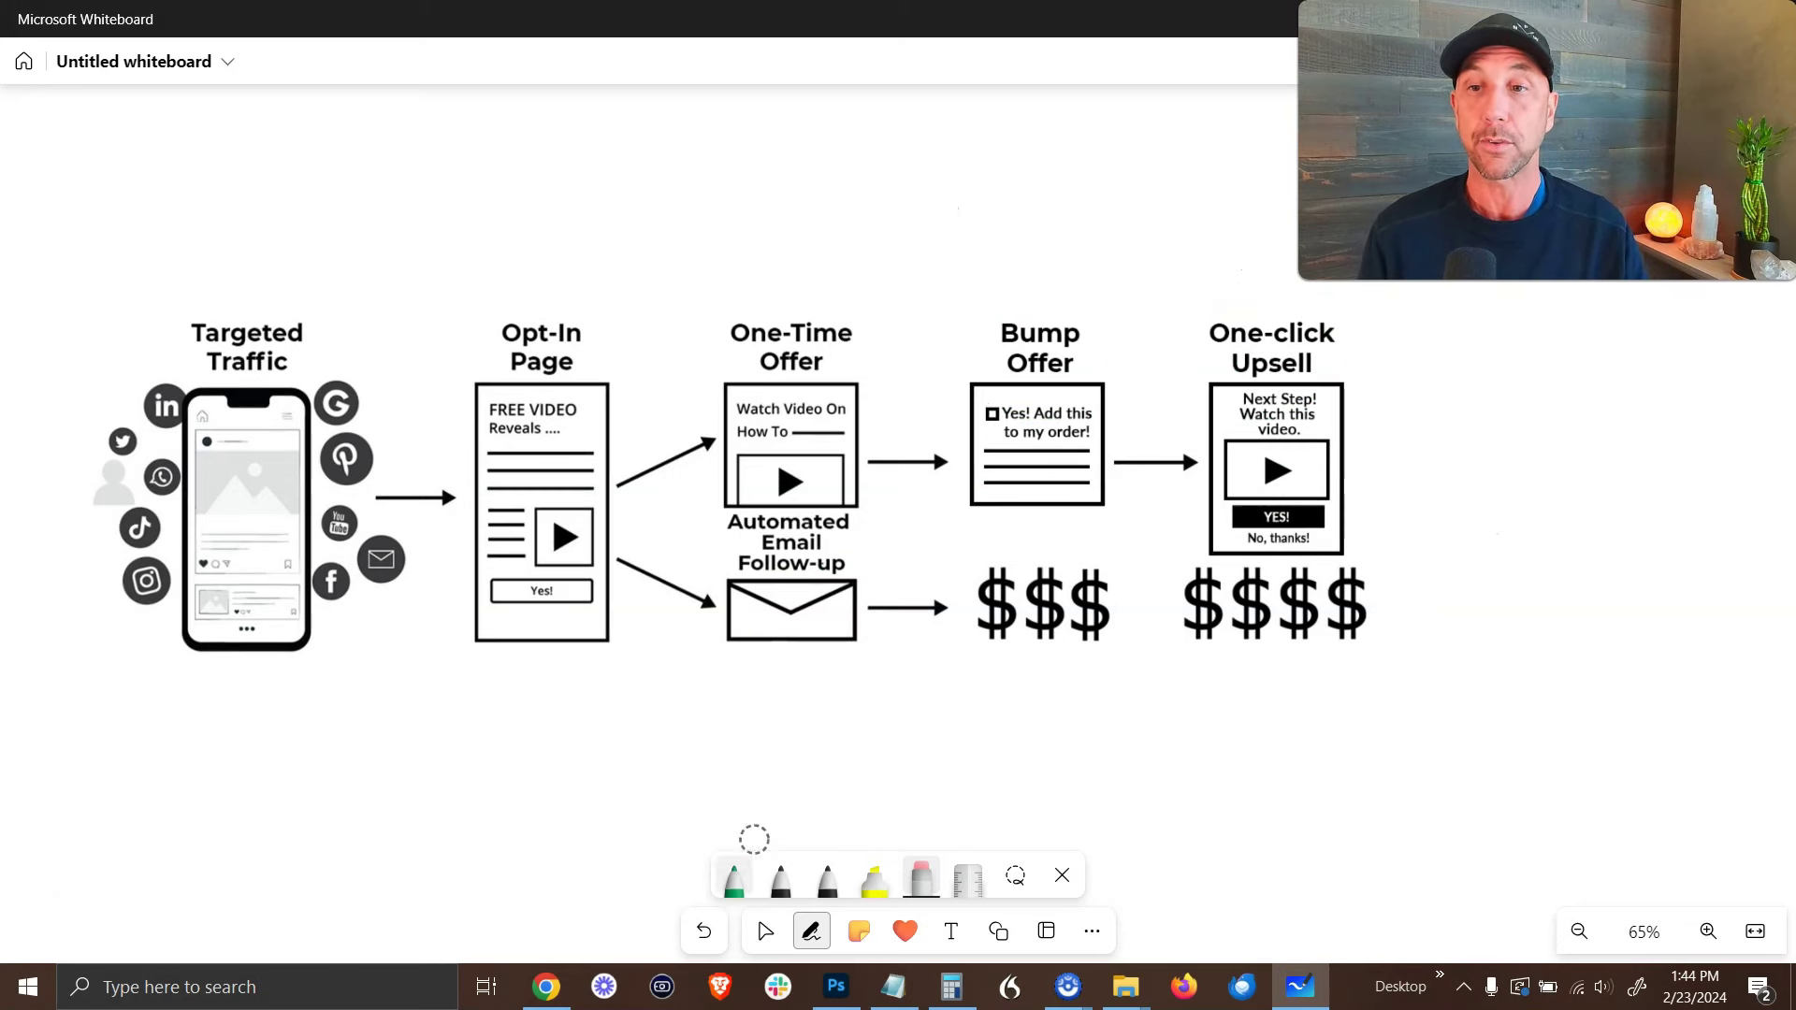
Redraw a green loop around the funnel and cross it out with a green X.
left_click(735, 879)
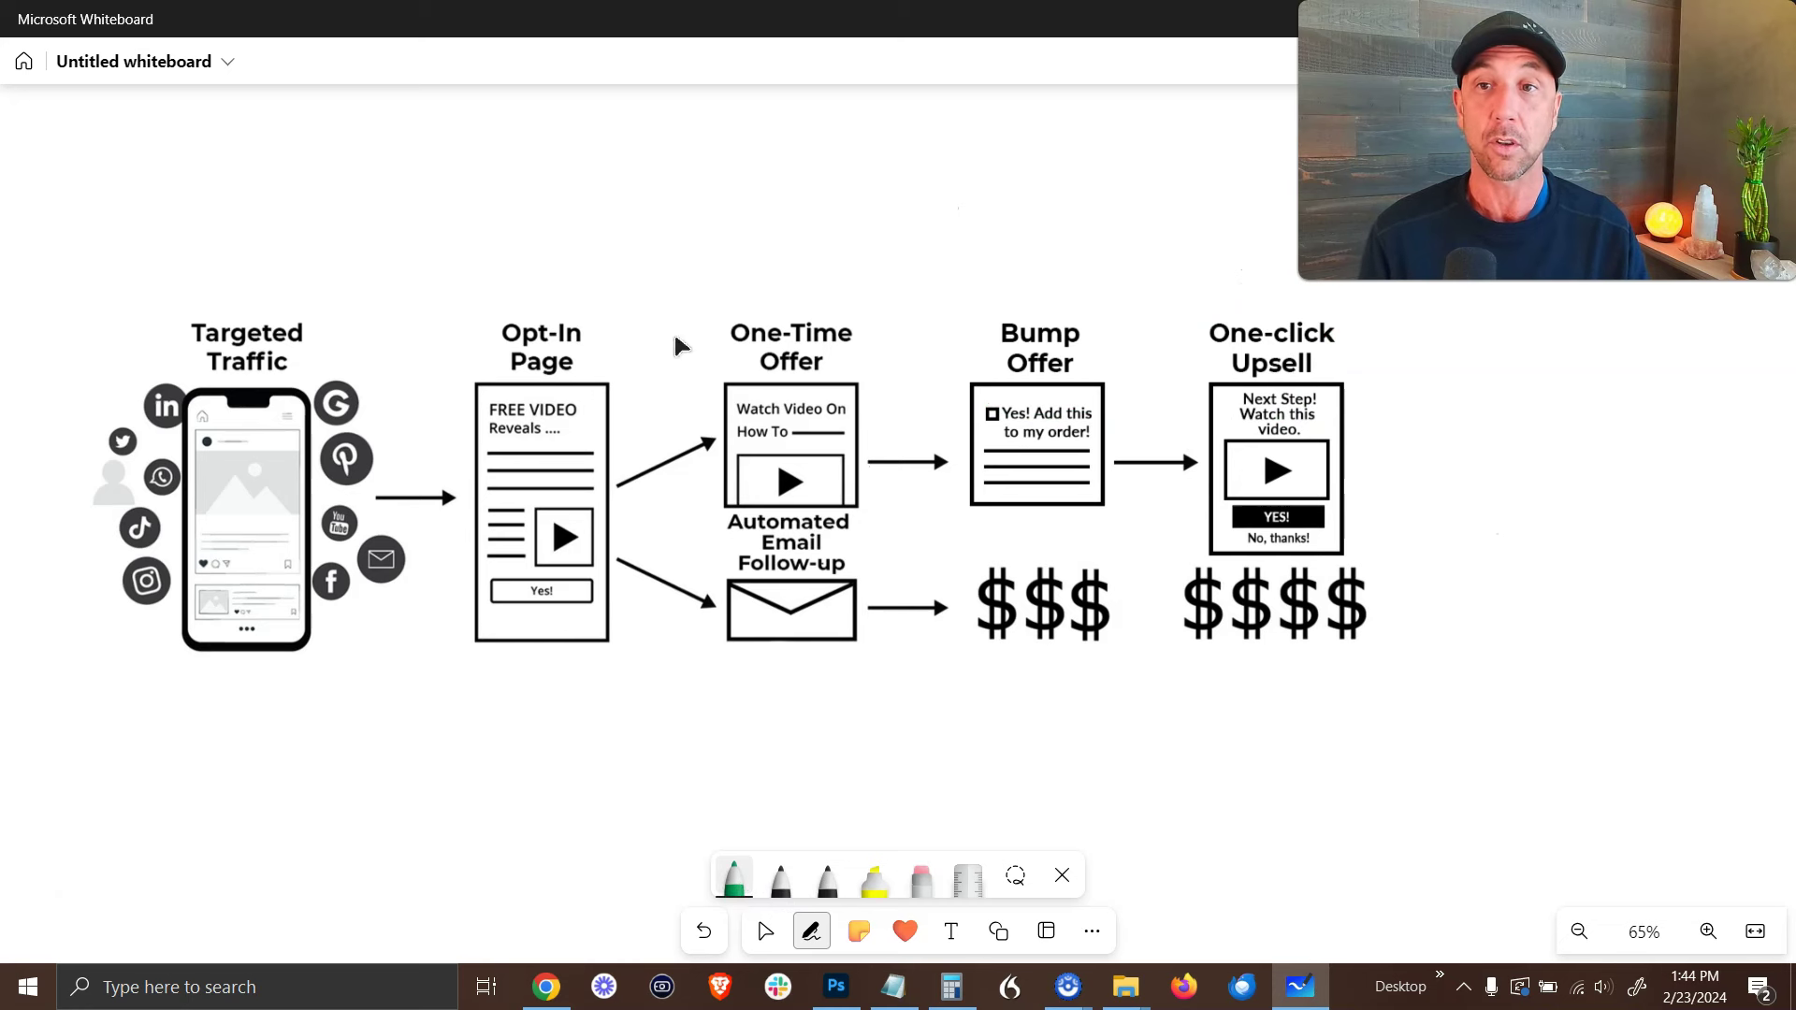
mouse_move(715, 267)
left_mouse_down()
mouse_move(465, 688)
mouse_move(1355, 643)
mouse_move(1088, 239)
mouse_move(547, 272)
left_mouse_up()
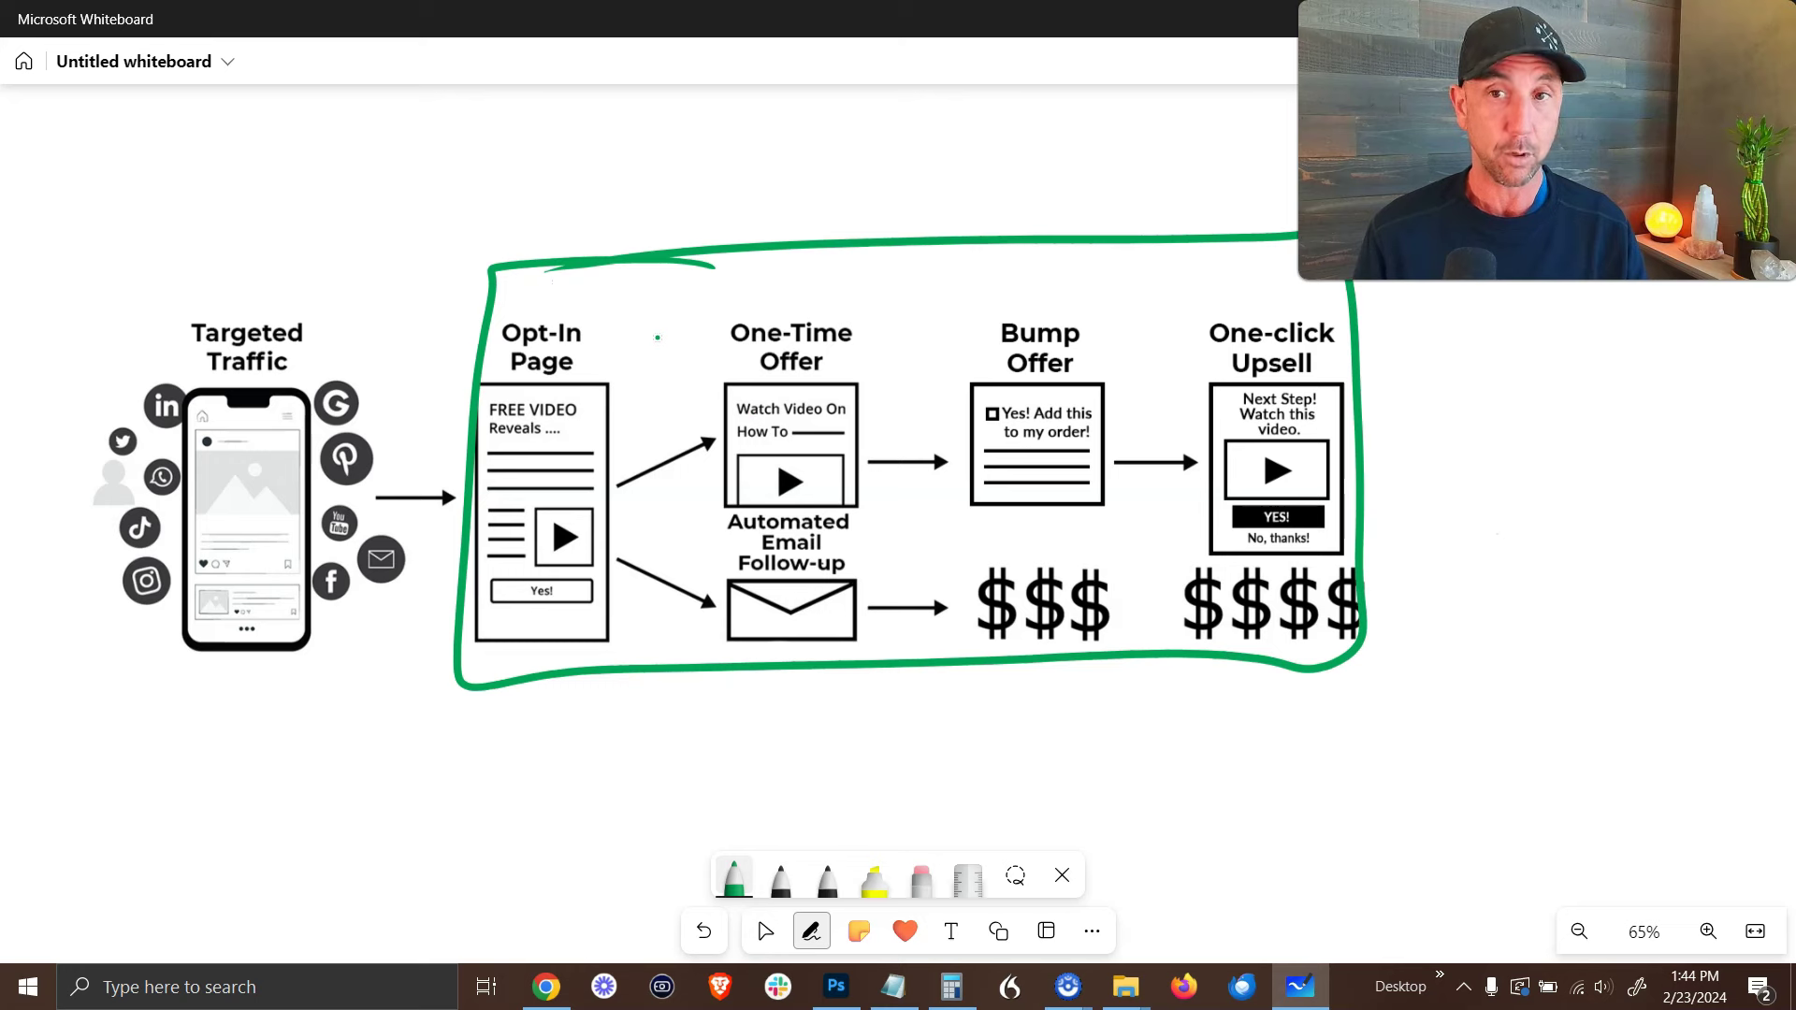
left_click_drag(430, 676, 1191, 311)
left_click_drag(524, 318, 1249, 659)
Remove the green X and erase the loop, leaving the diagram clean.
left_click(921, 878)
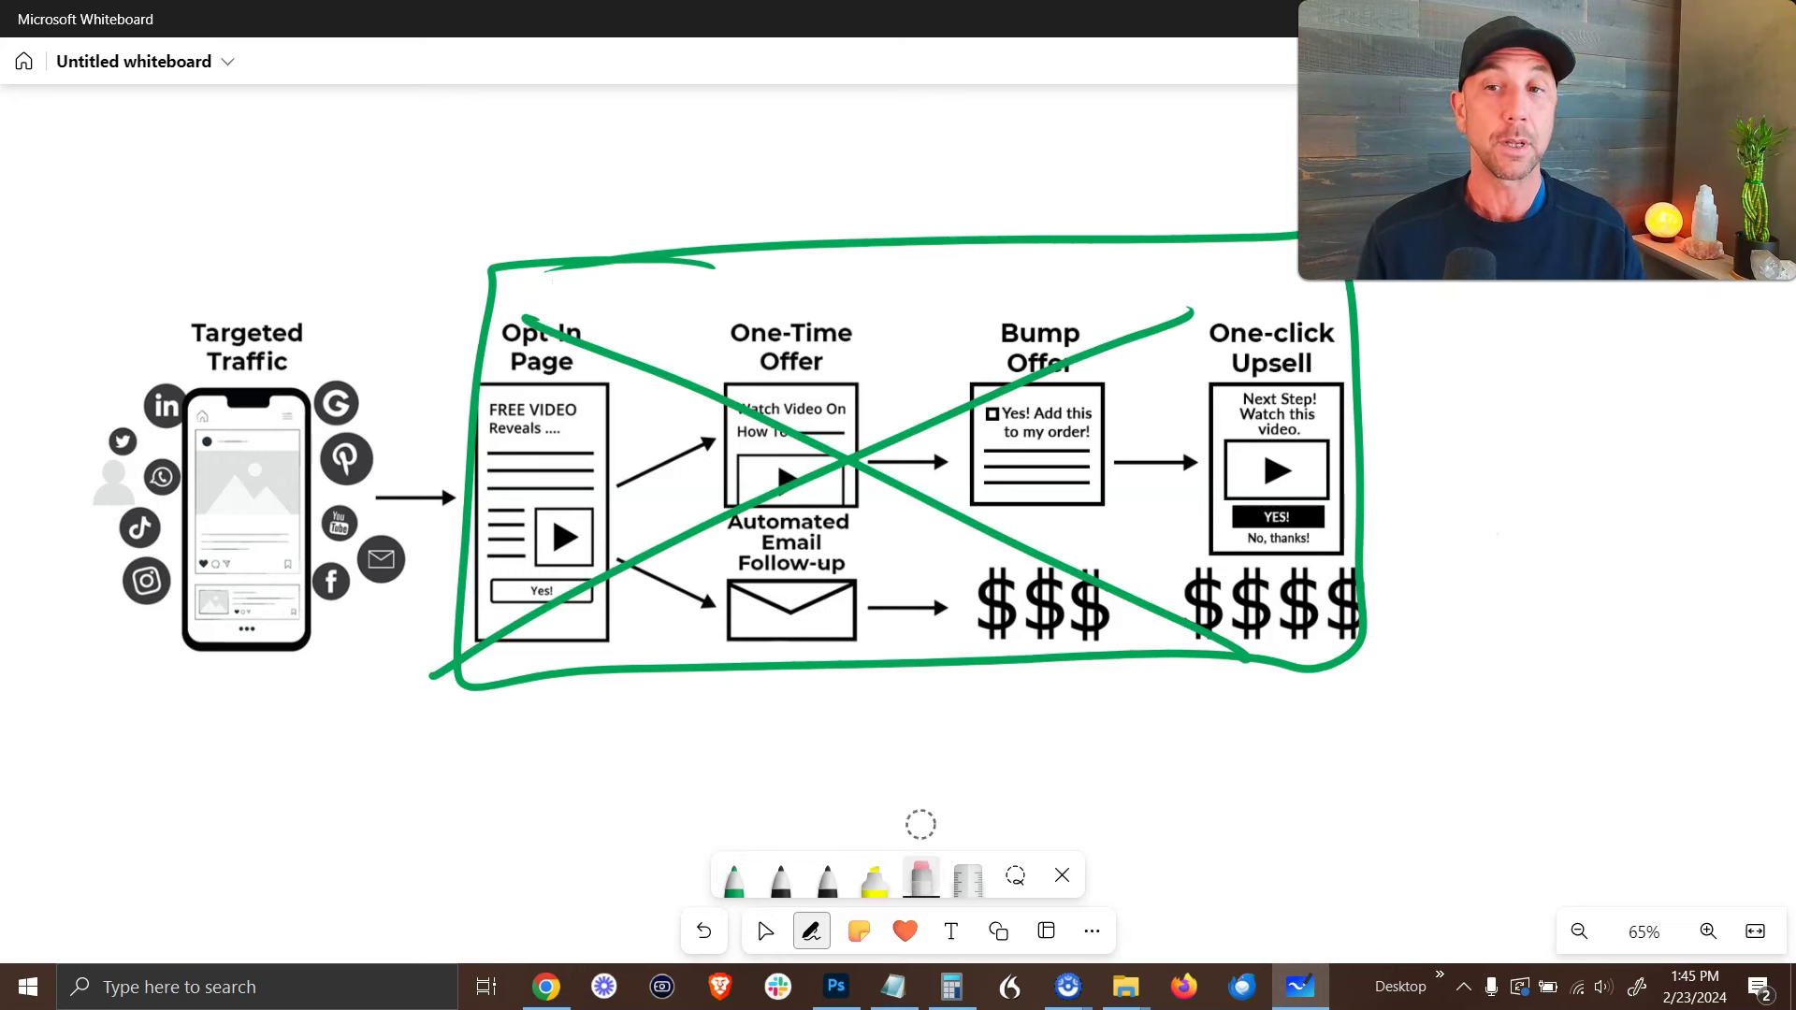
key("ctrl+z")
key("ctrl+z")
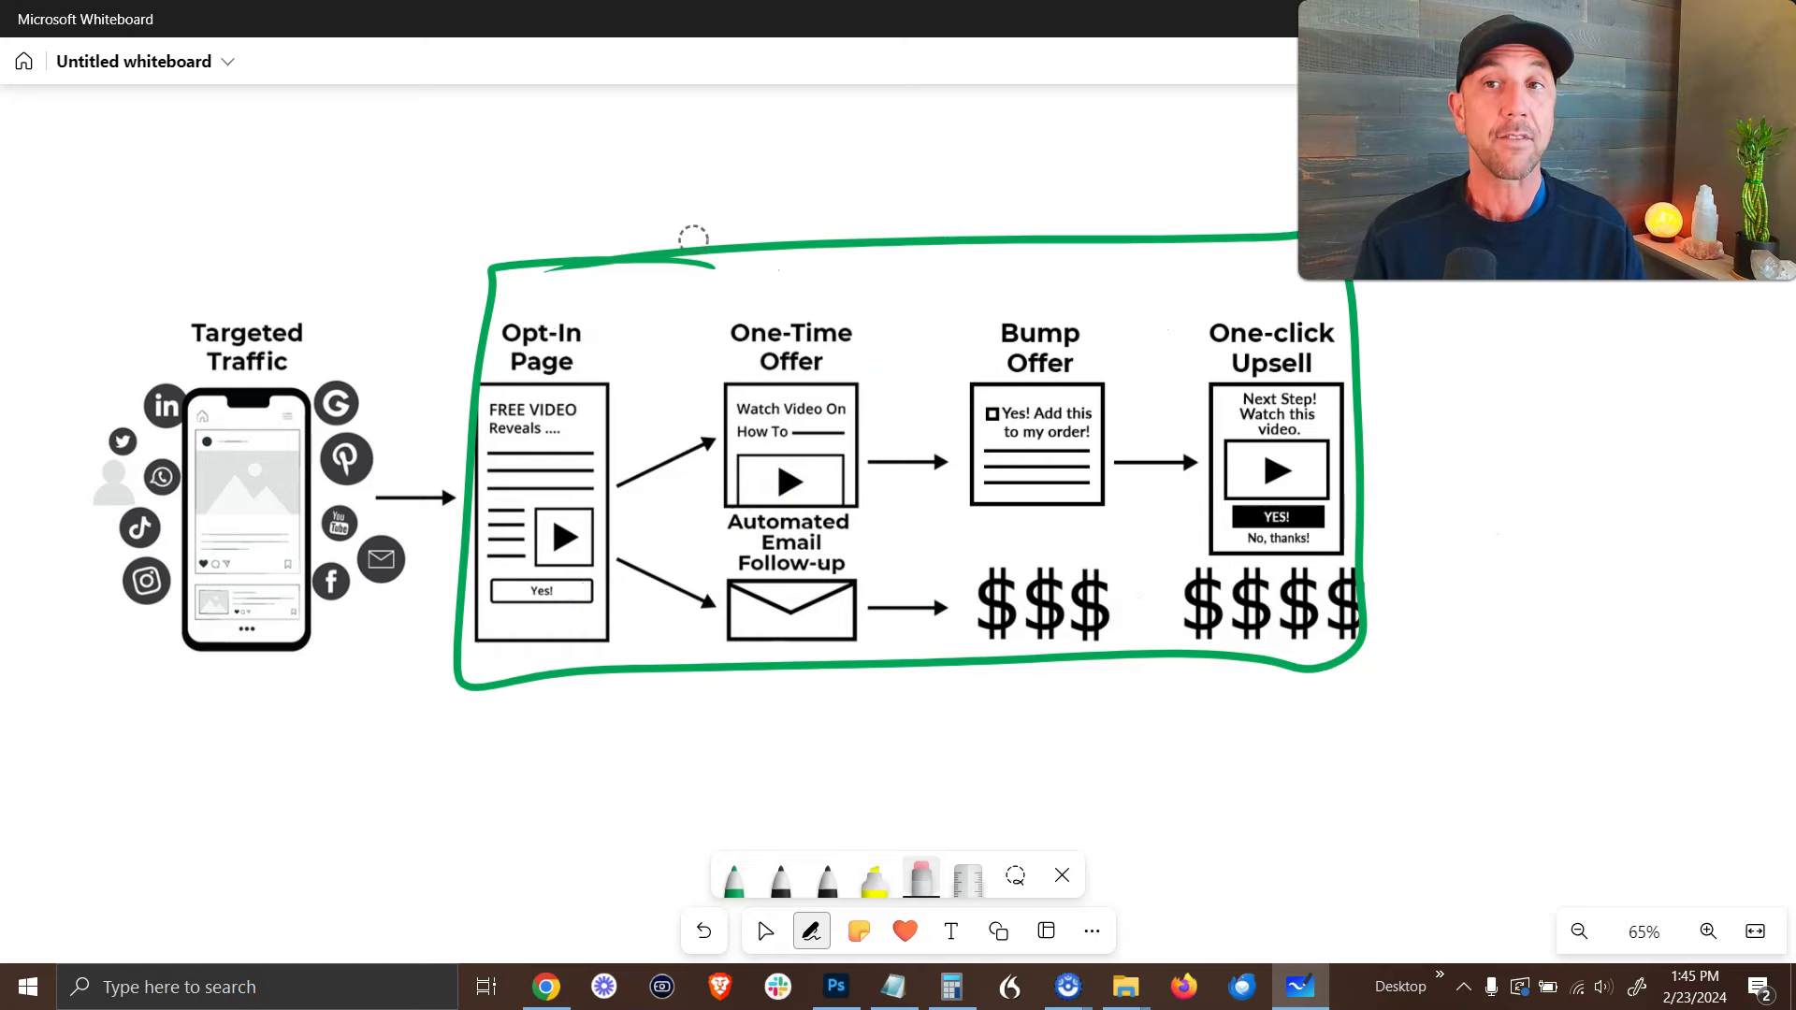
left_click_drag(683, 237, 632, 315)
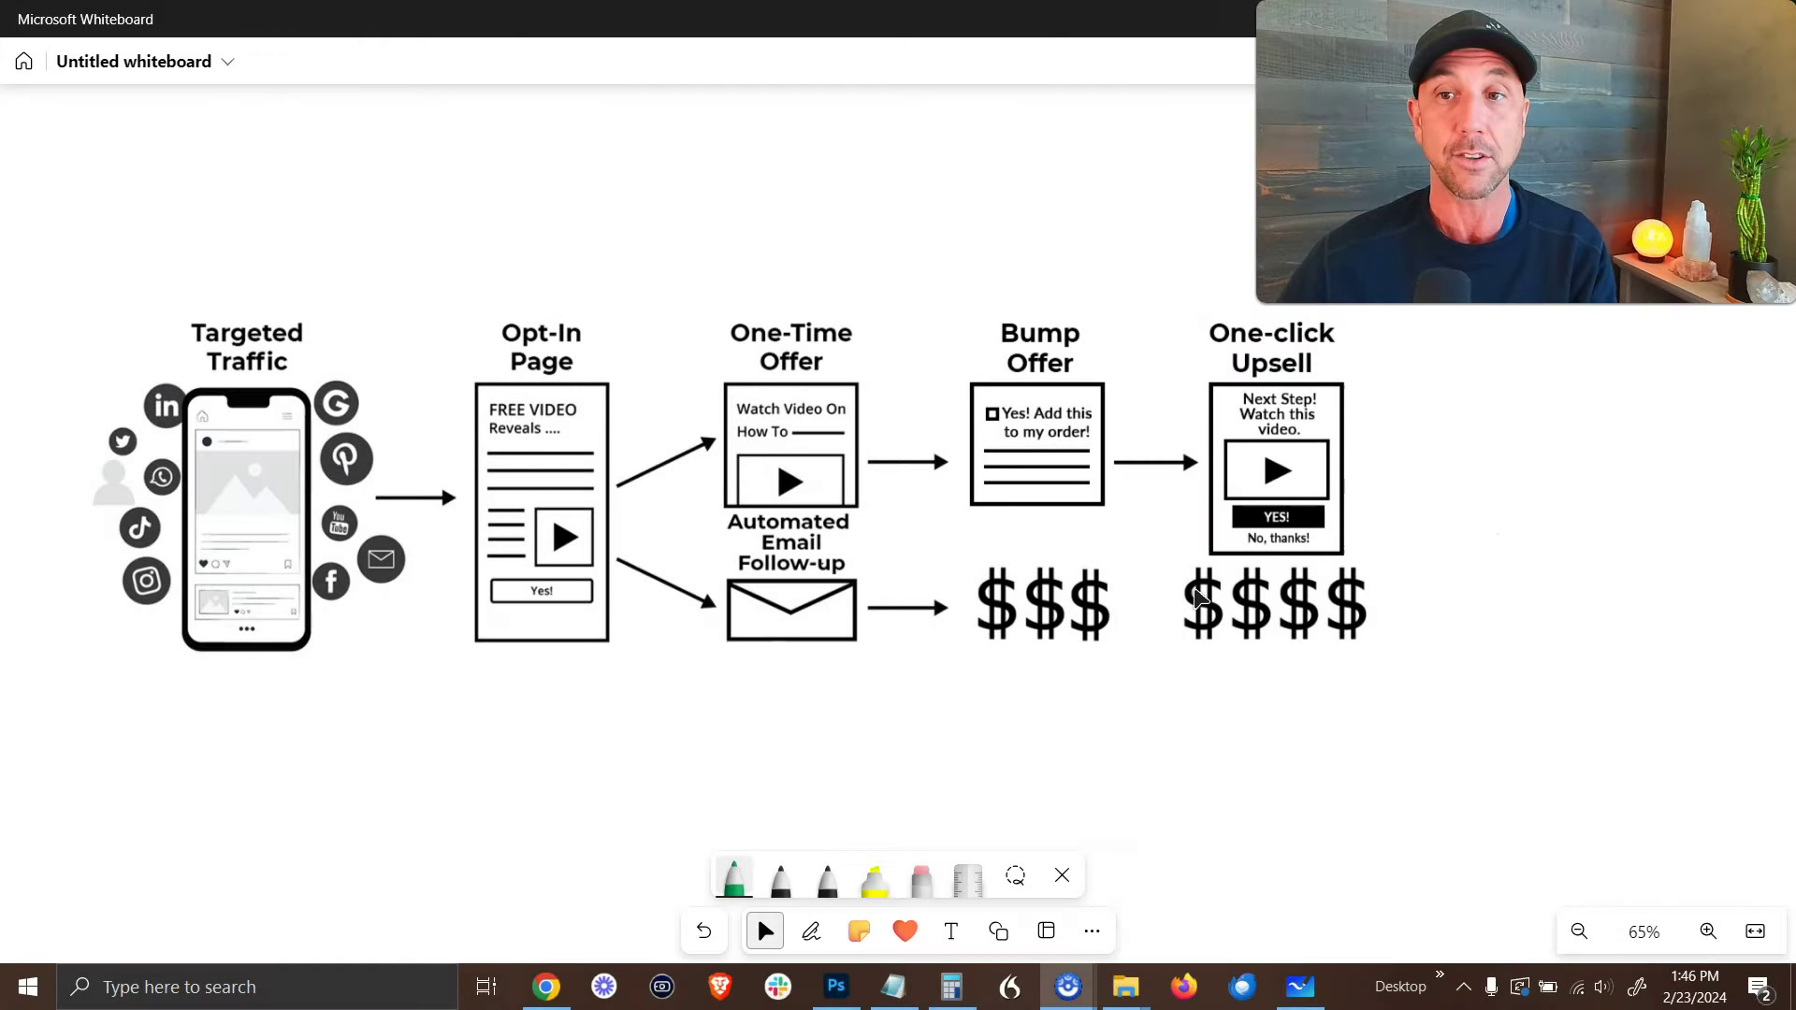
Box the Opt-In Page in green and write 'L.P. $49/m' above it.
left_click(1201, 599)
left_click(811, 930)
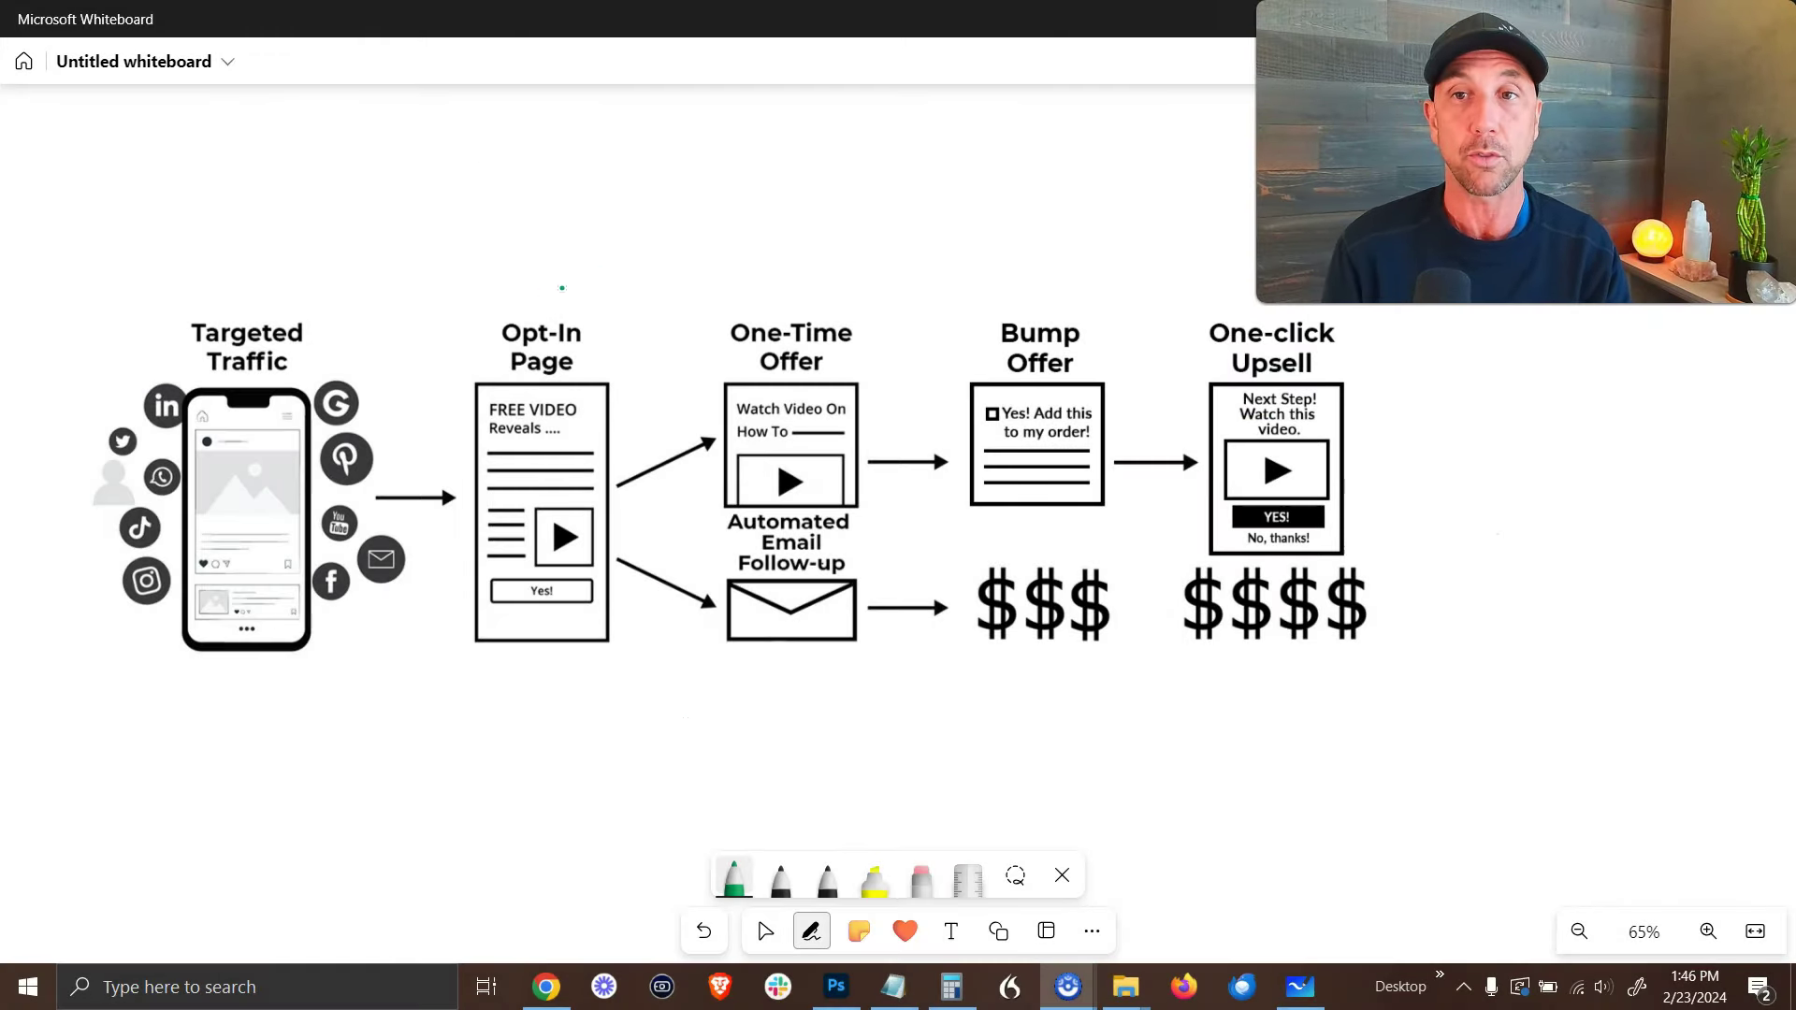
mouse_move(589, 269)
left_mouse_down()
mouse_move(553, 270)
mouse_move(454, 528)
mouse_move(552, 735)
mouse_move(650, 481)
mouse_move(648, 264)
mouse_move(582, 271)
left_mouse_up()
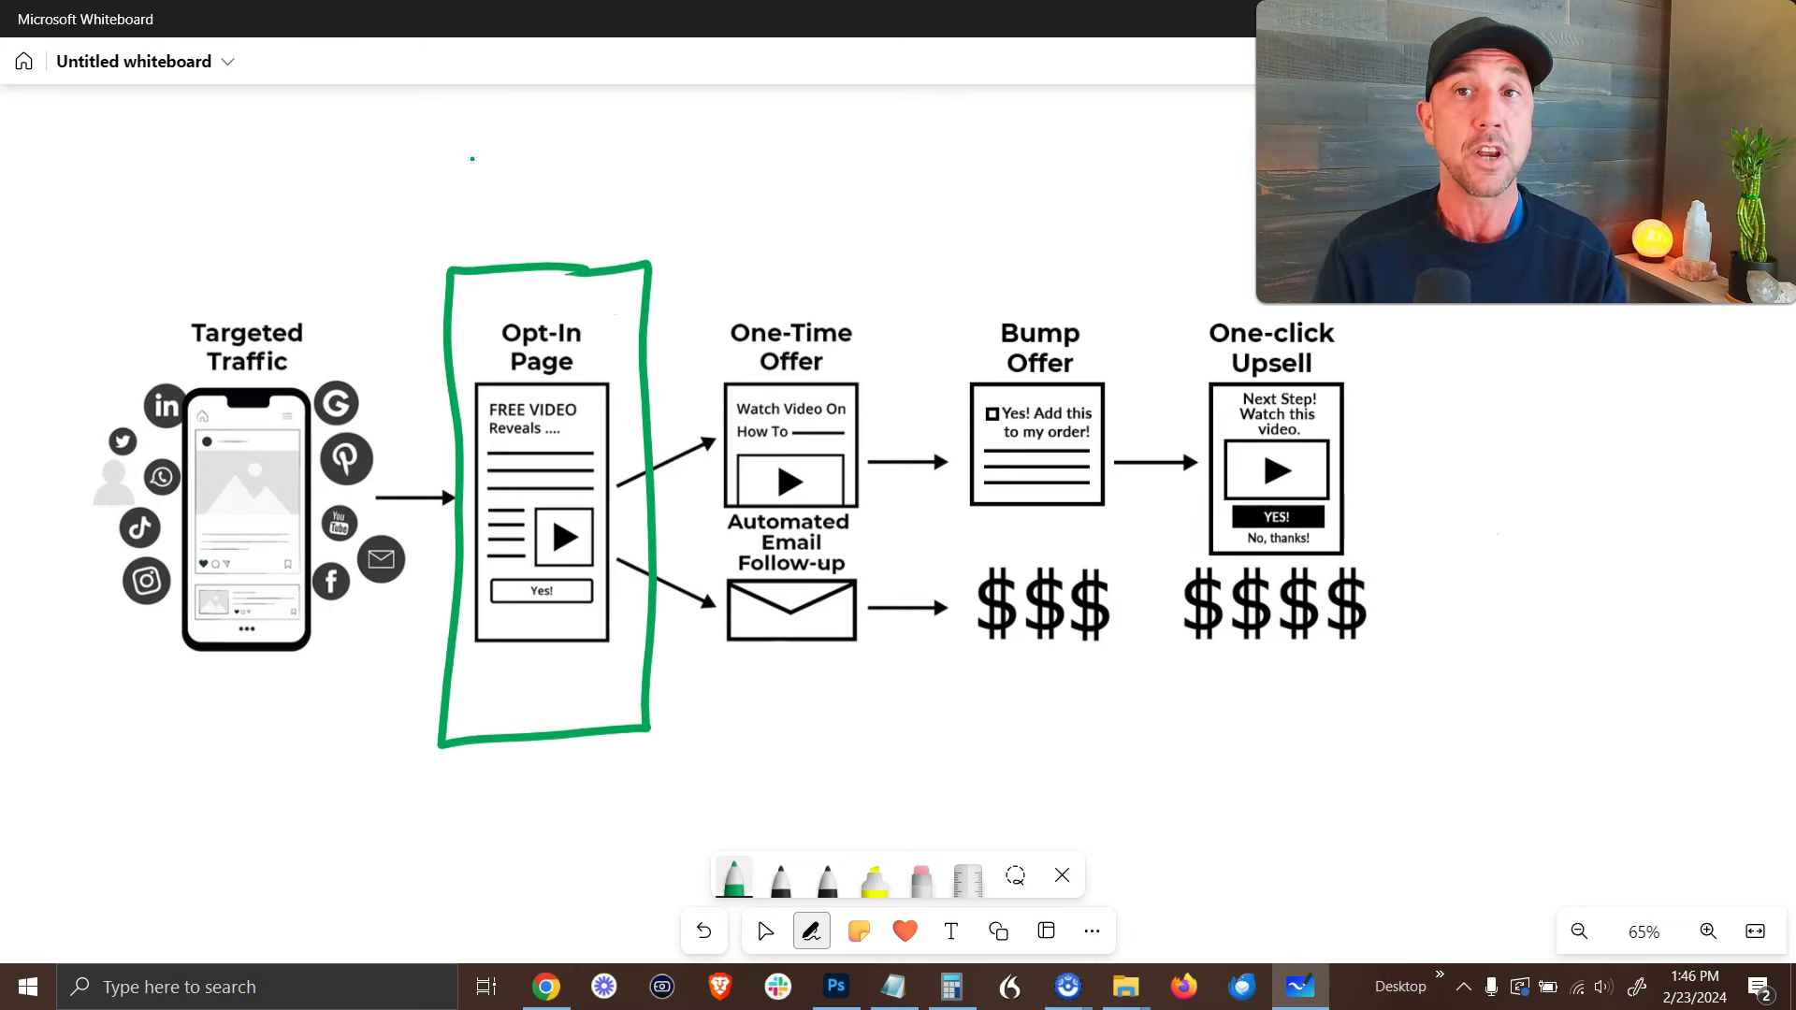
mouse_move(464, 129)
left_mouse_down()
mouse_move(499, 185)
mouse_move(540, 120)
mouse_move(526, 161)
left_mouse_up()
left_click(545, 169)
left_click(568, 161)
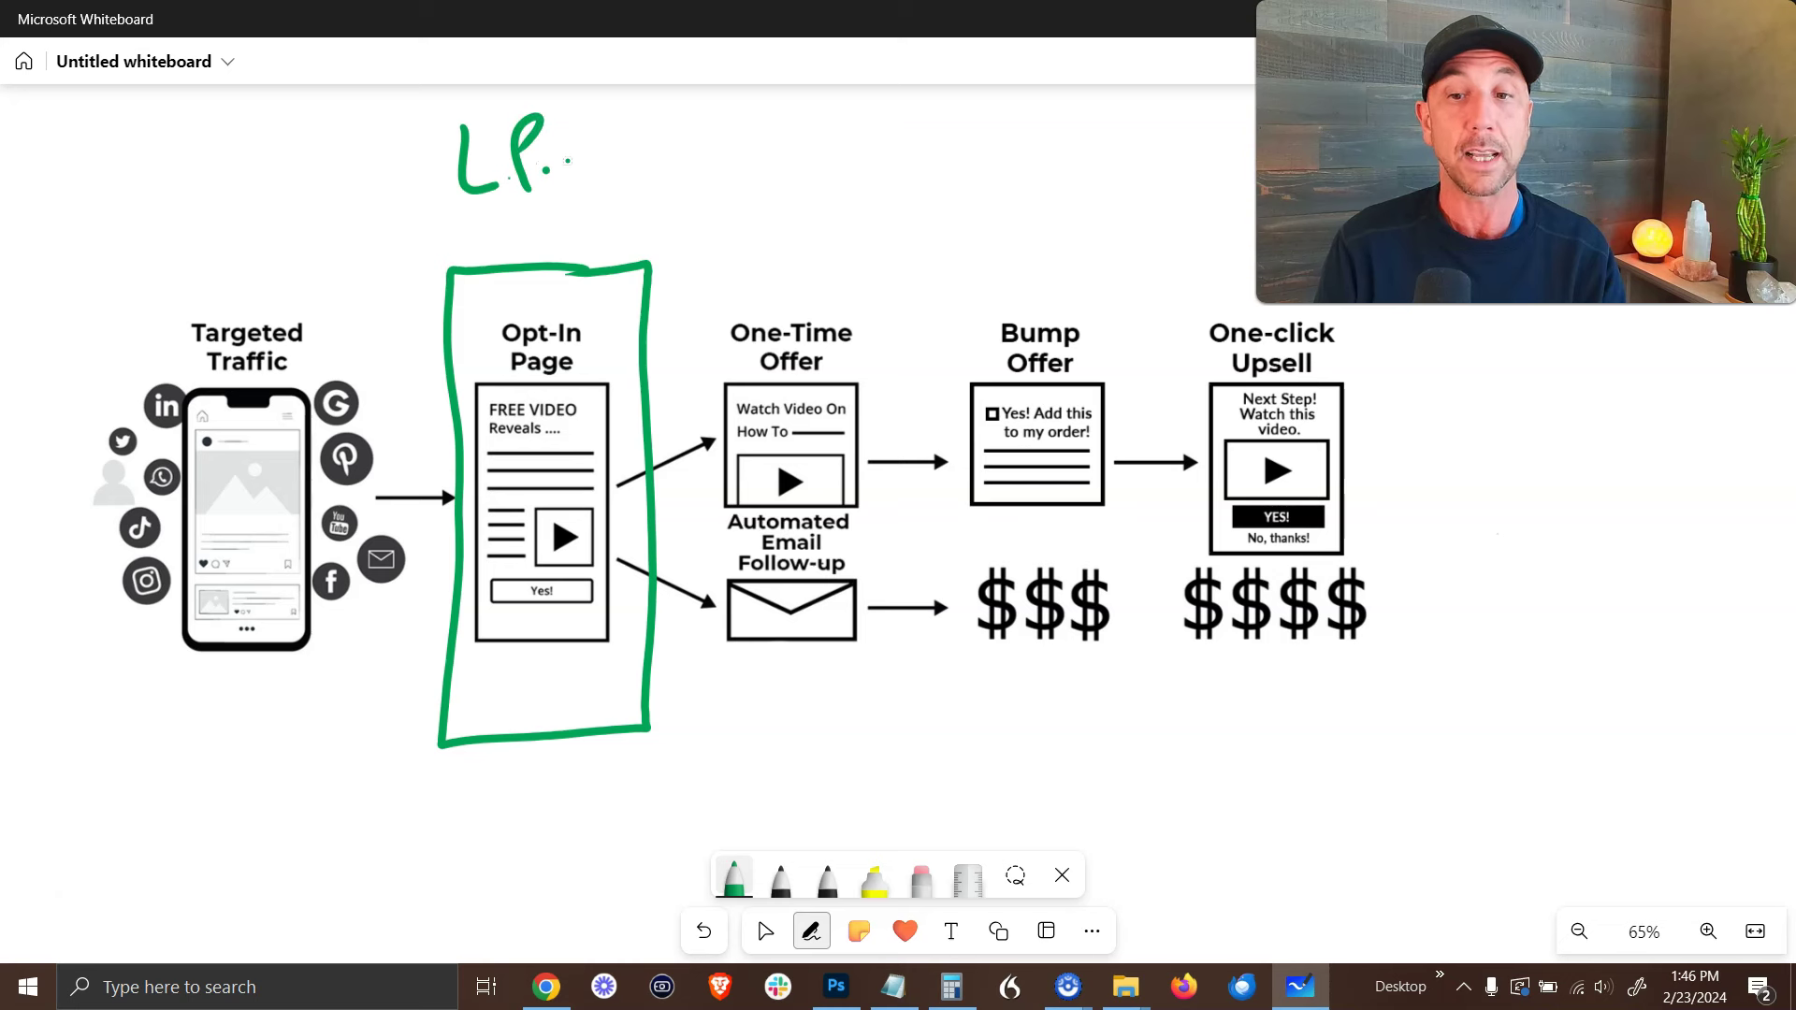
mouse_move(648, 129)
left_mouse_down()
mouse_move(608, 171)
mouse_move(631, 194)
mouse_move(690, 161)
left_mouse_up()
left_click_drag(680, 120, 681, 198)
left_click_drag(714, 136, 714, 217)
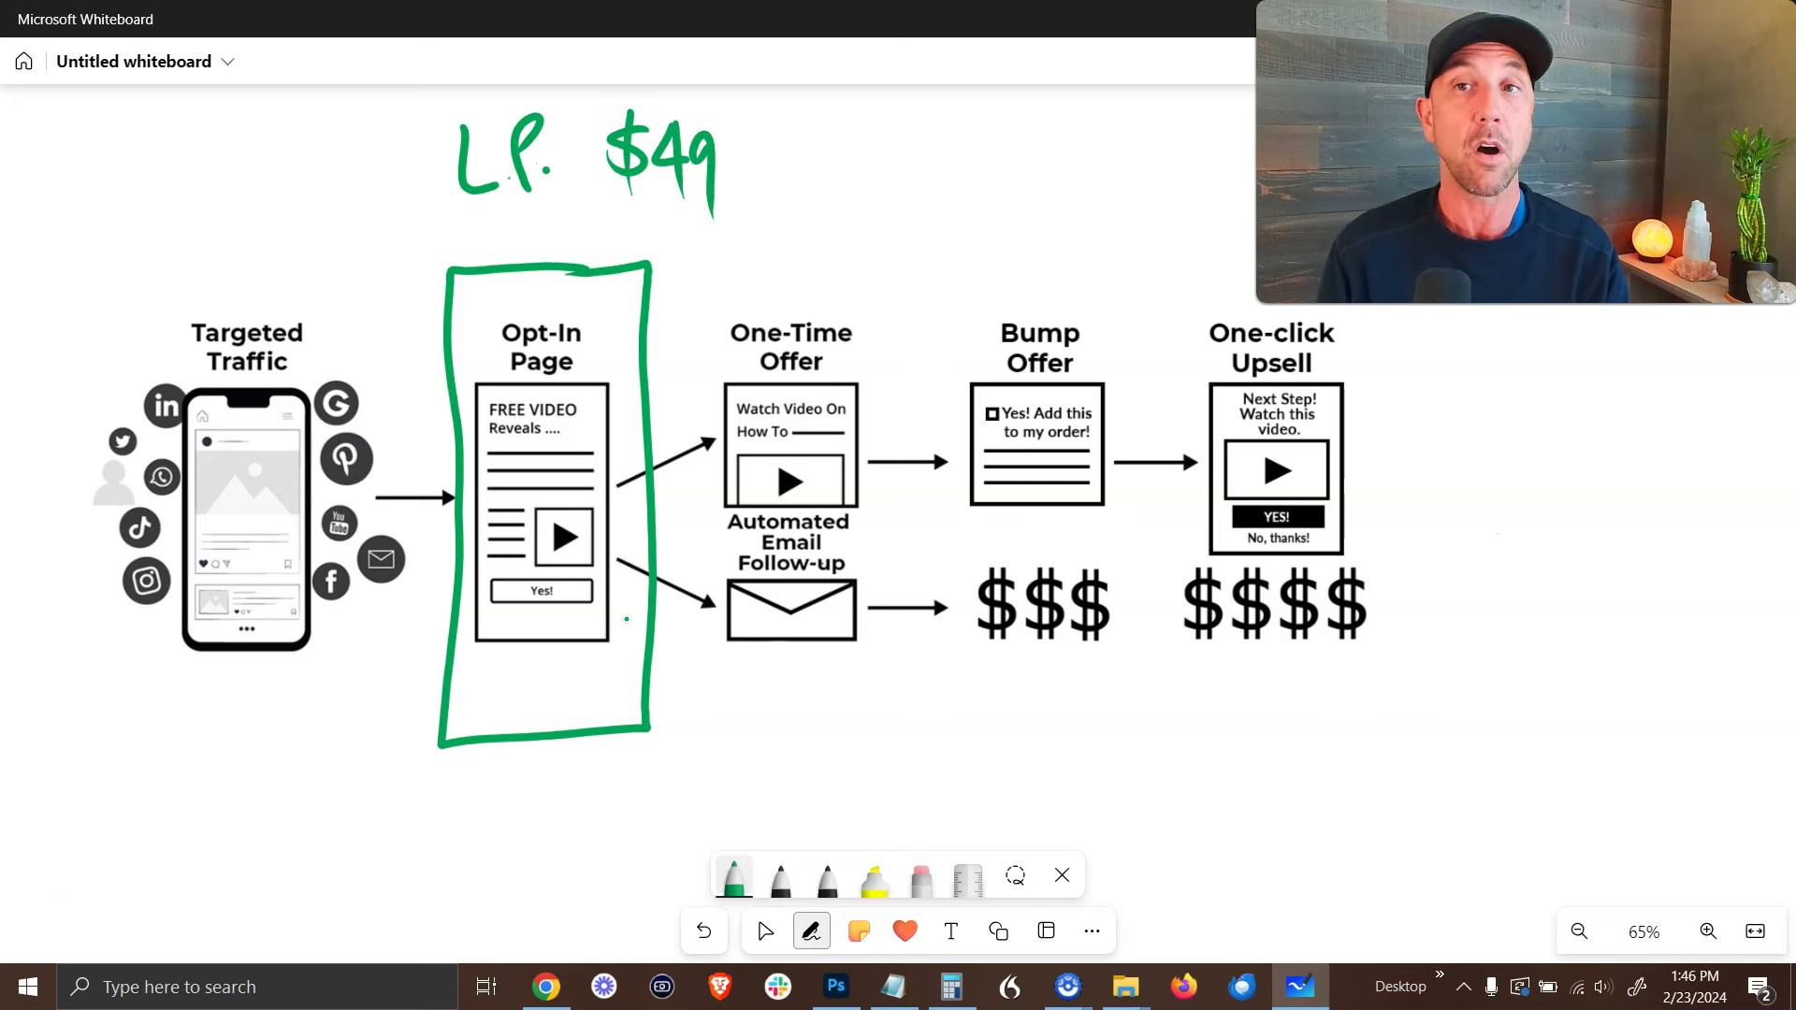
mouse_move(760, 129)
left_mouse_down()
mouse_move(716, 250)
mouse_move(781, 198)
left_mouse_up()
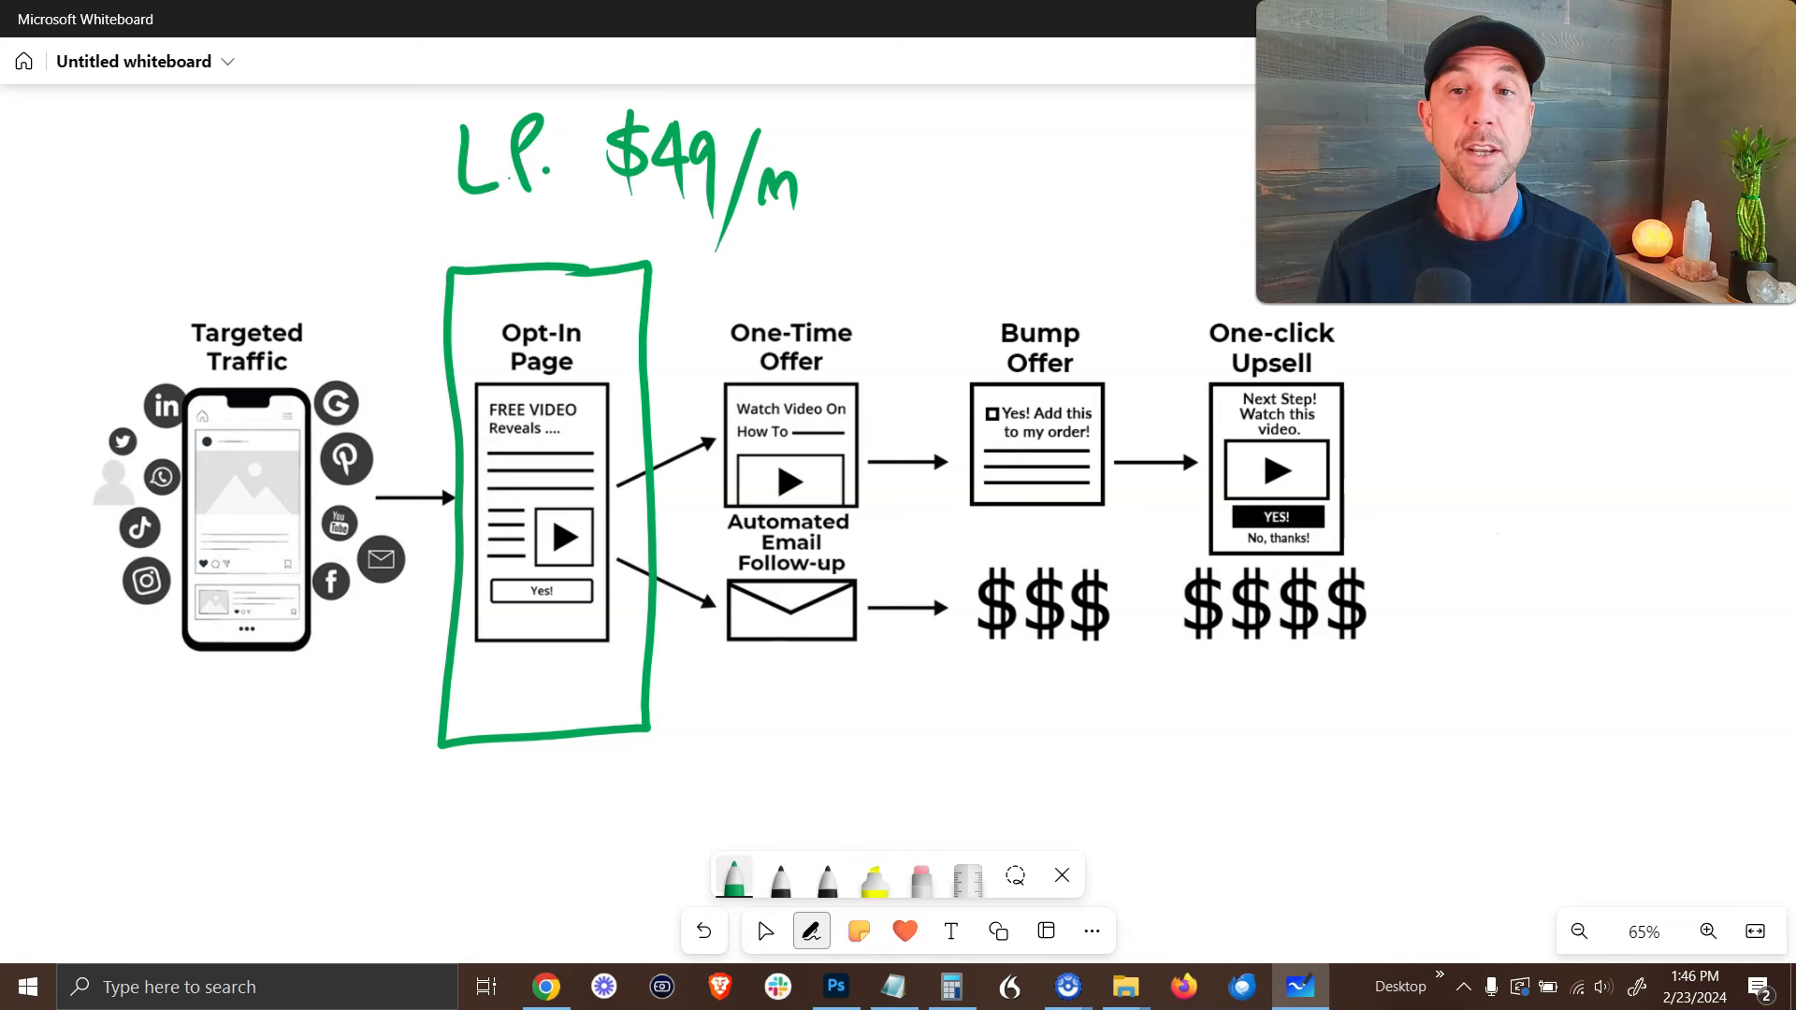
Write 'Aw. → $19' below the Opt-In Page box.
mouse_move(453, 844)
left_mouse_down()
mouse_move(494, 839)
mouse_move(527, 788)
left_mouse_up()
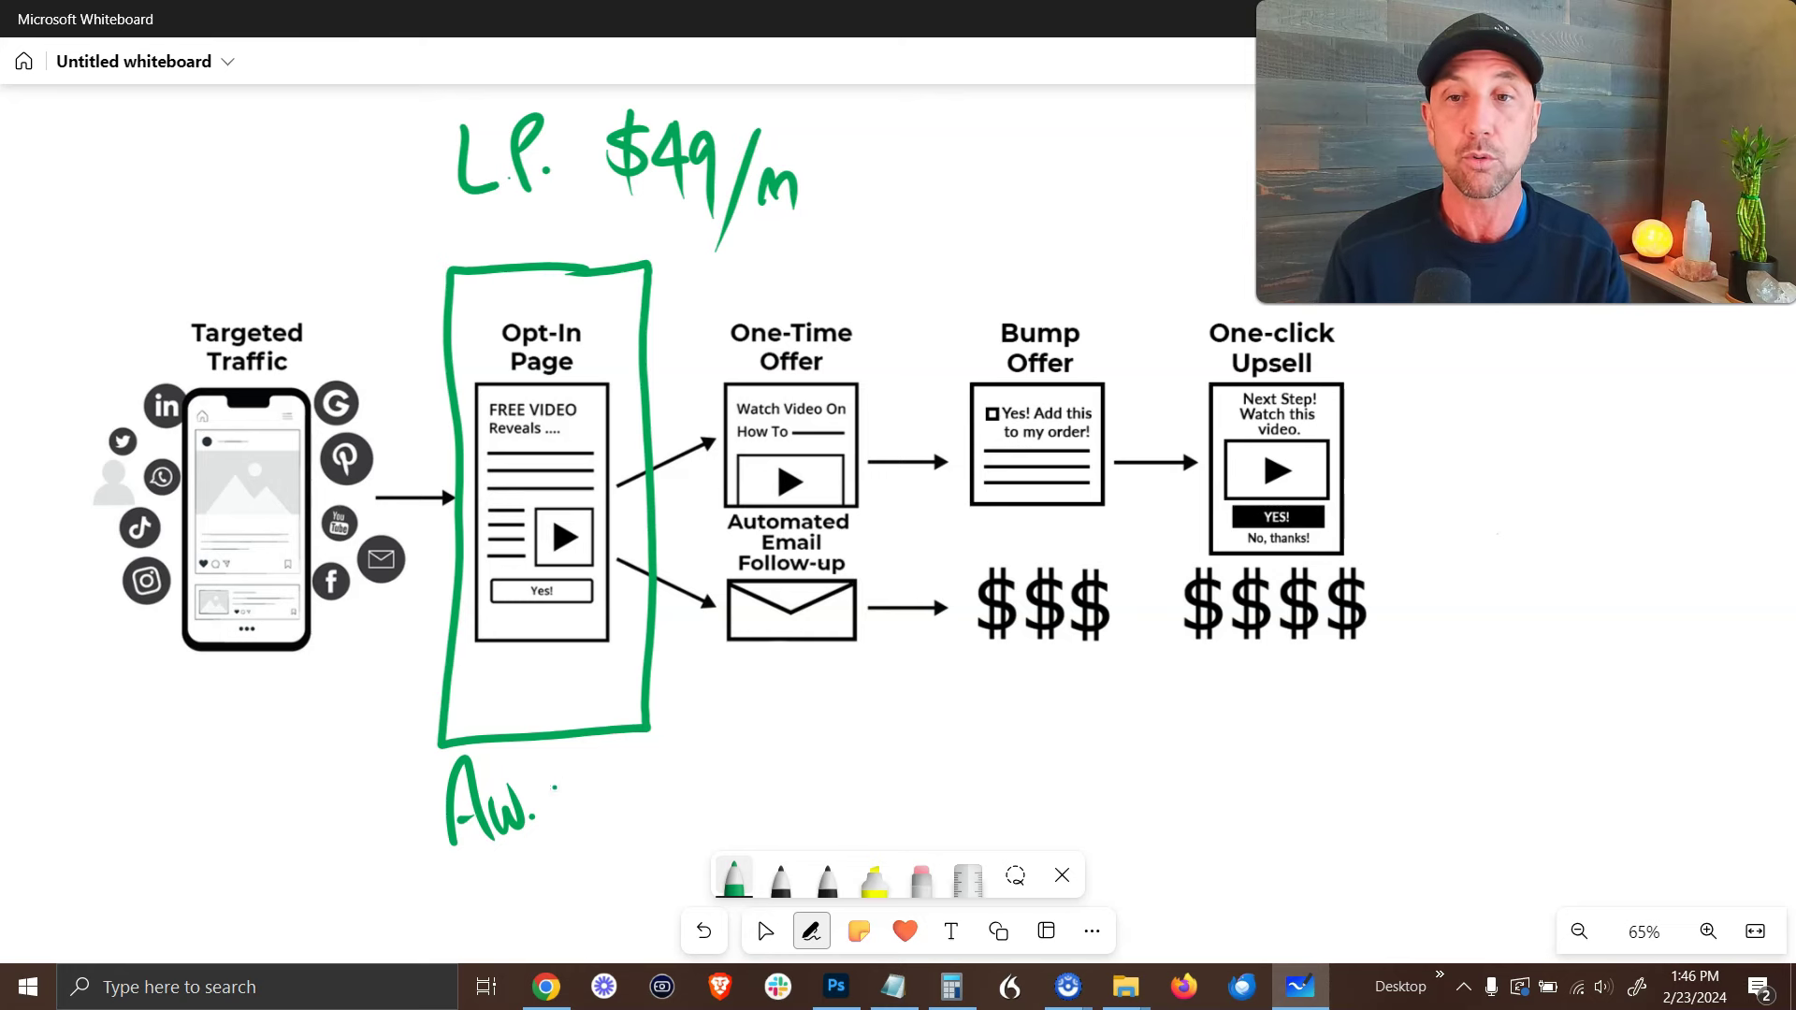
left_click_drag(570, 773, 573, 818)
mouse_move(655, 752)
left_mouse_down()
mouse_move(623, 786)
mouse_move(678, 812)
left_mouse_up()
left_click_drag(696, 758, 708, 828)
left_click(722, 795)
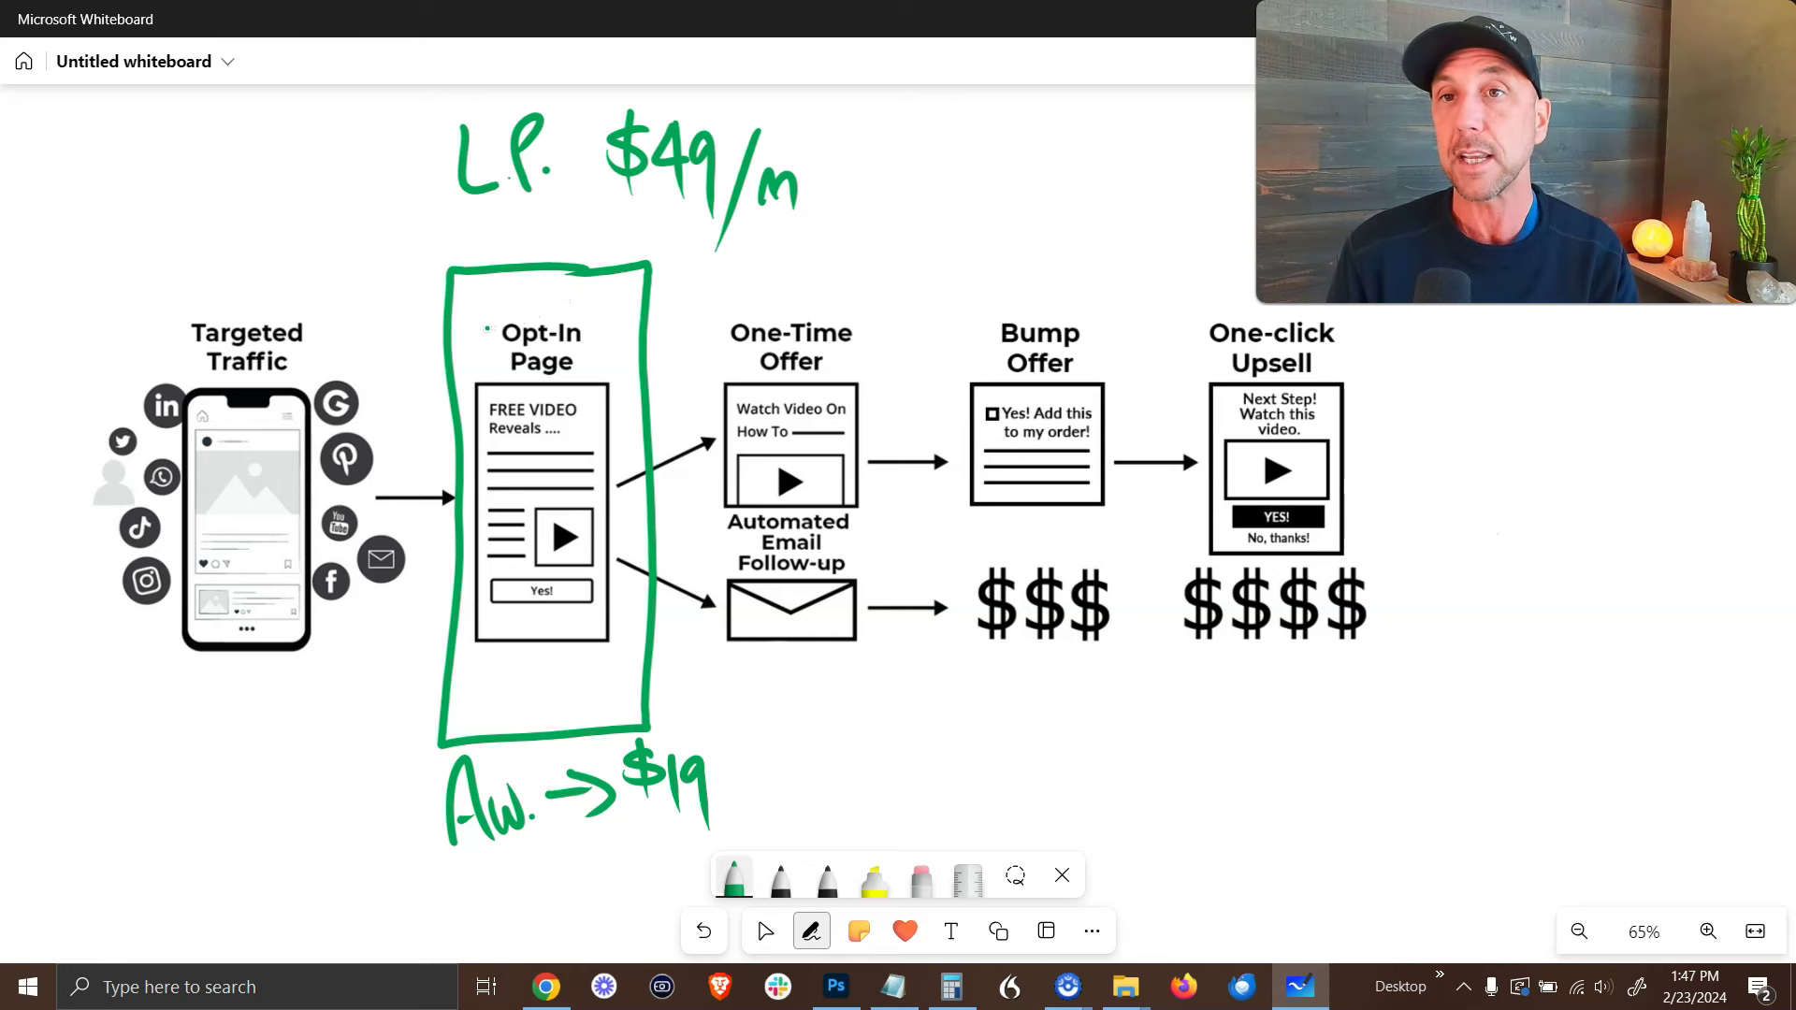
Mark an arrow by Opt-In, box One-Time Offer, and draw an up-right arrow to 'S.C.'.
left_click_drag(487, 328, 477, 334)
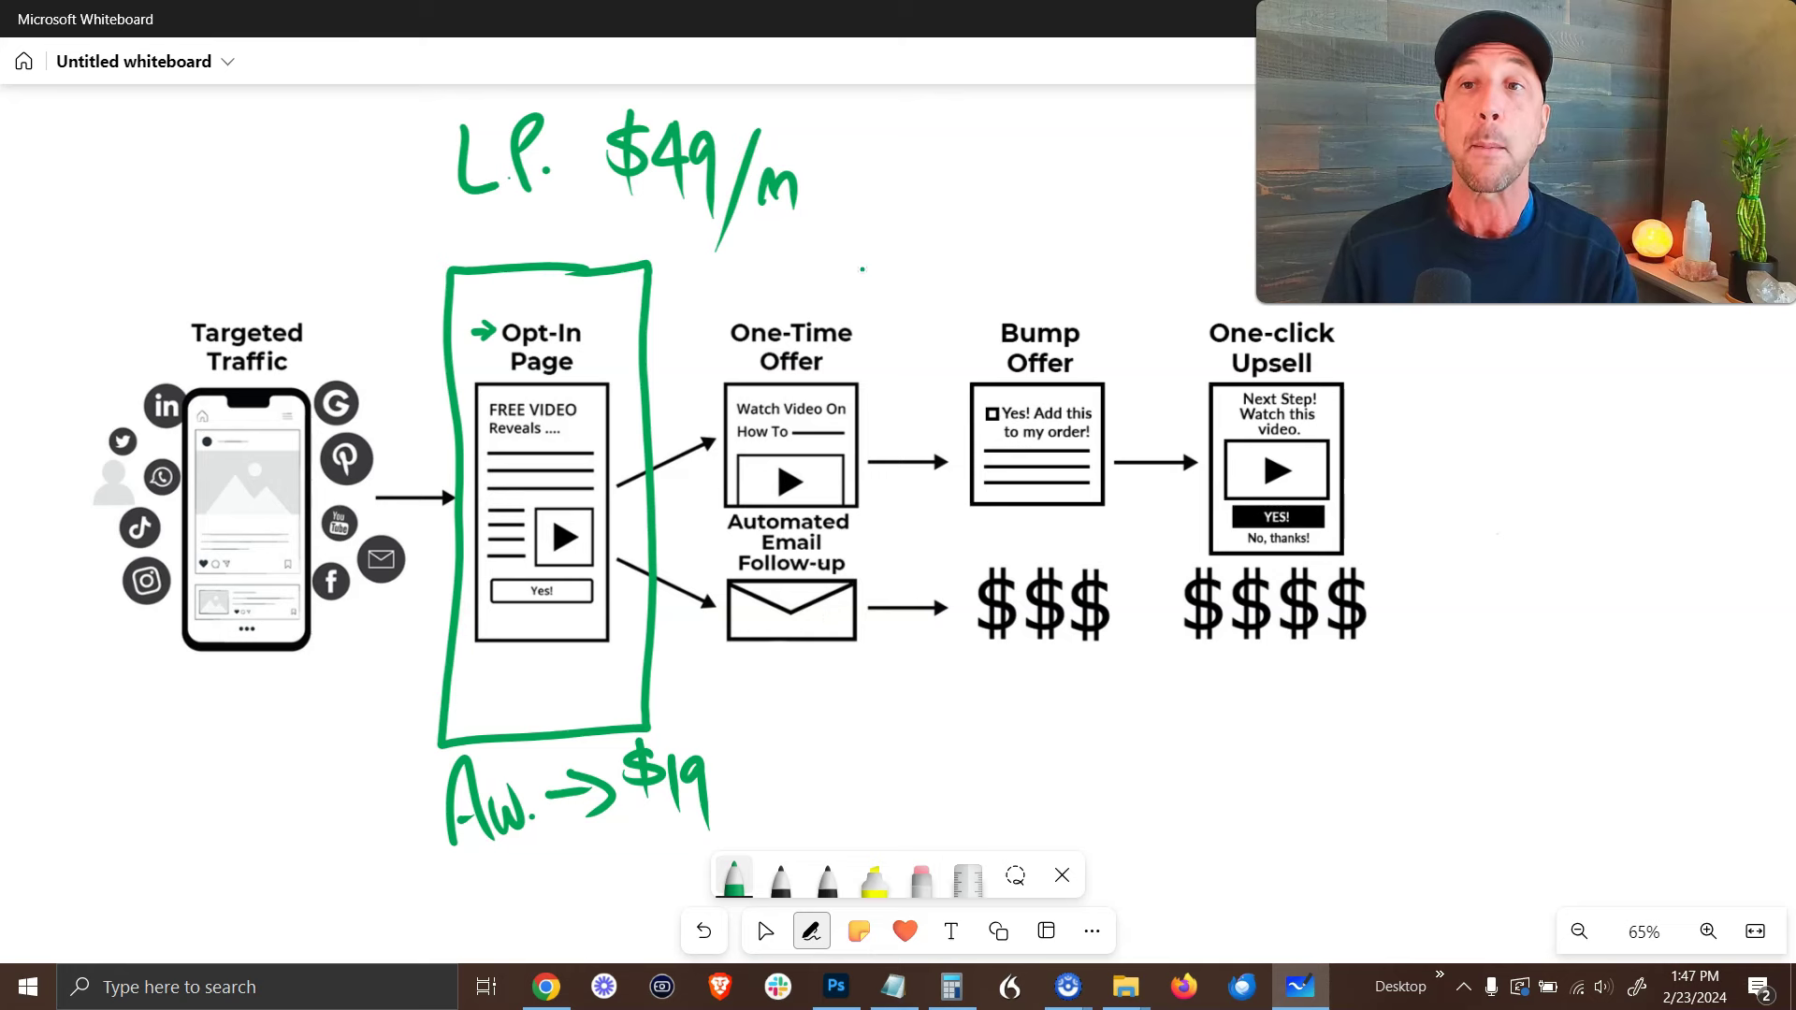
mouse_move(849, 290)
left_mouse_down()
mouse_move(700, 363)
mouse_move(725, 539)
mouse_move(885, 535)
mouse_move(895, 301)
mouse_move(853, 290)
left_mouse_up()
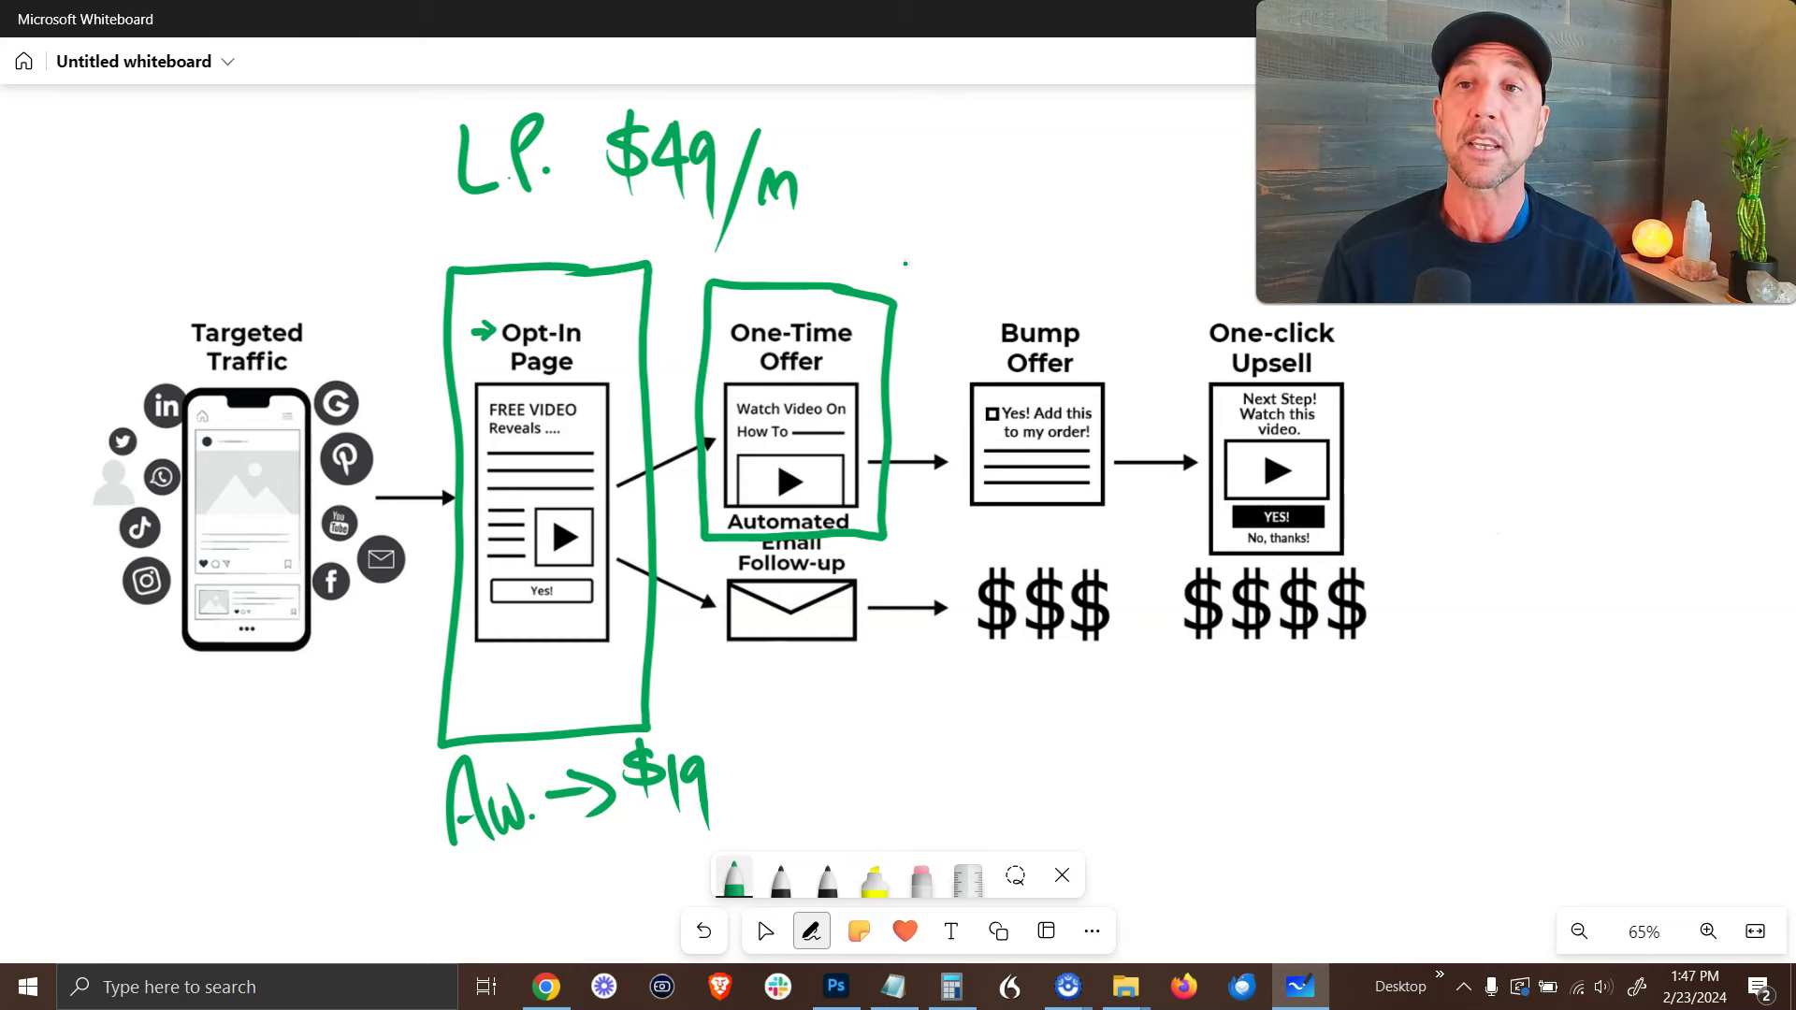
mouse_move(885, 297)
left_mouse_down()
mouse_move(962, 229)
mouse_move(950, 271)
left_mouse_up()
left_click_drag(1008, 175, 975, 225)
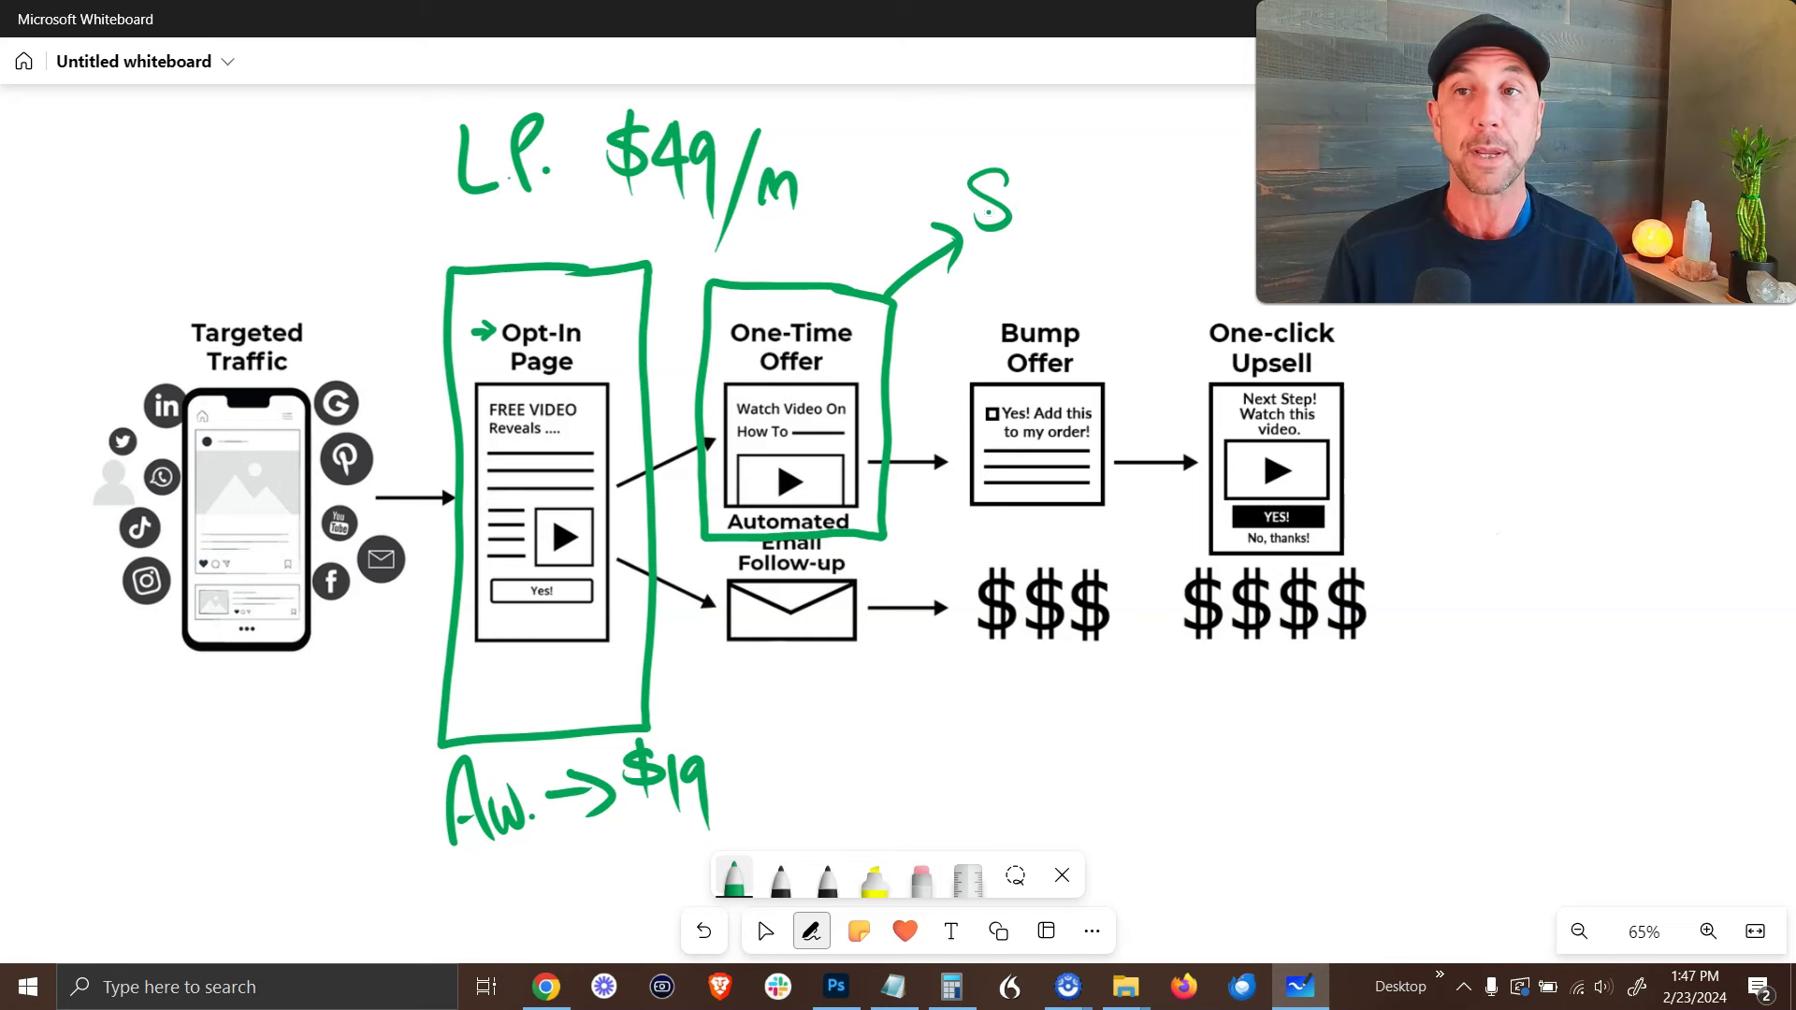
left_click_drag(1059, 176, 1069, 218)
left_click(1088, 210)
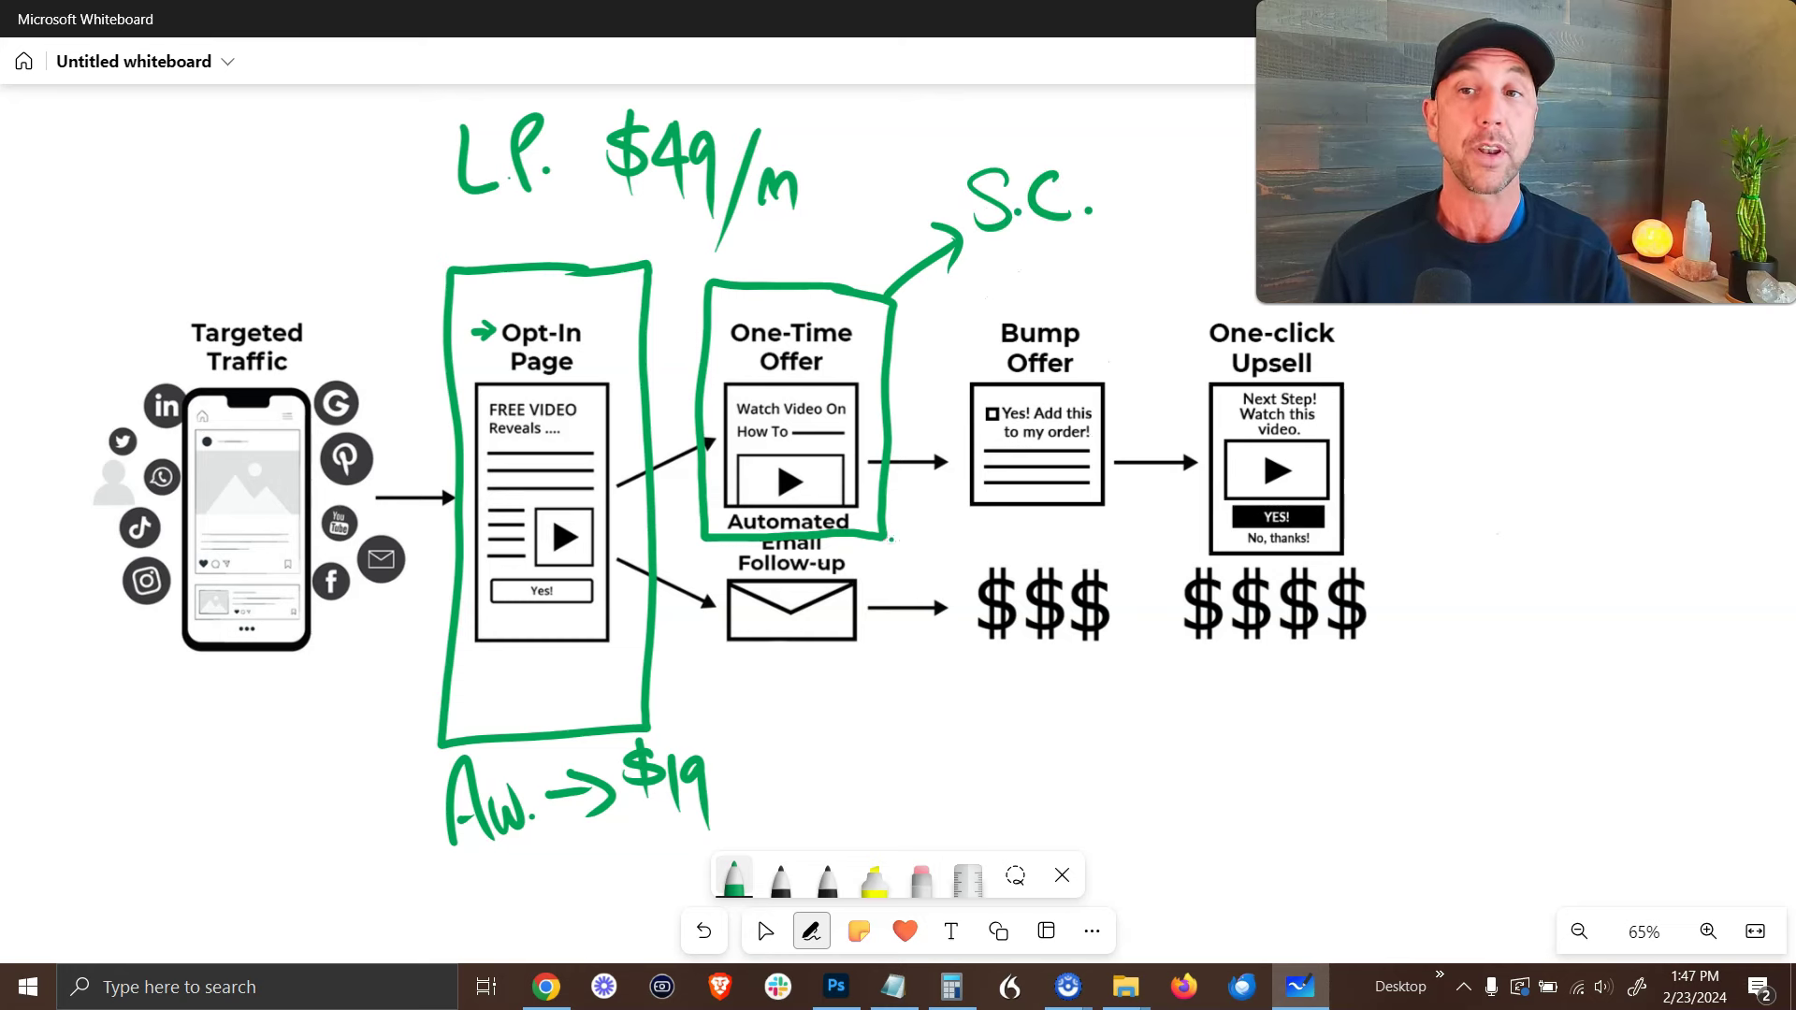
Draw a down-right arrow from One-Time Offer ending in a second 'S.C.' label.
mouse_move(892, 539)
left_mouse_down()
mouse_move(933, 648)
mouse_move(1054, 716)
mouse_move(1022, 711)
left_mouse_up()
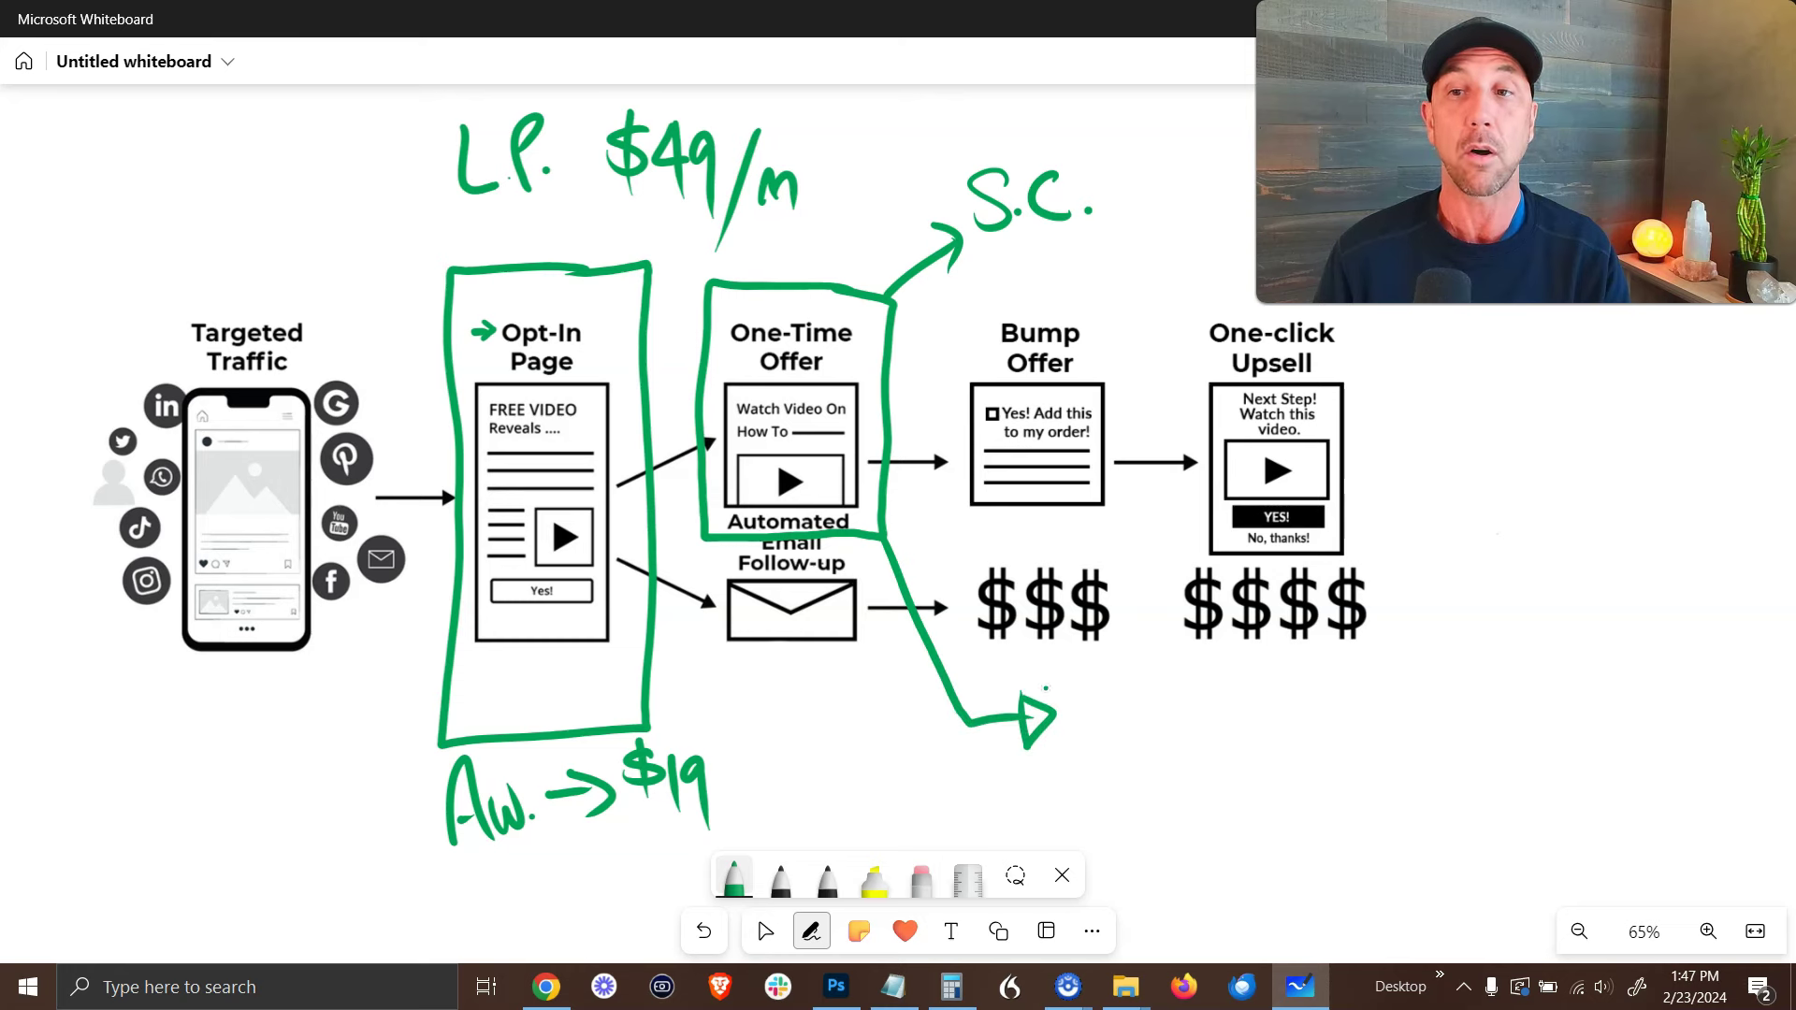
left_click_drag(1121, 683, 1088, 739)
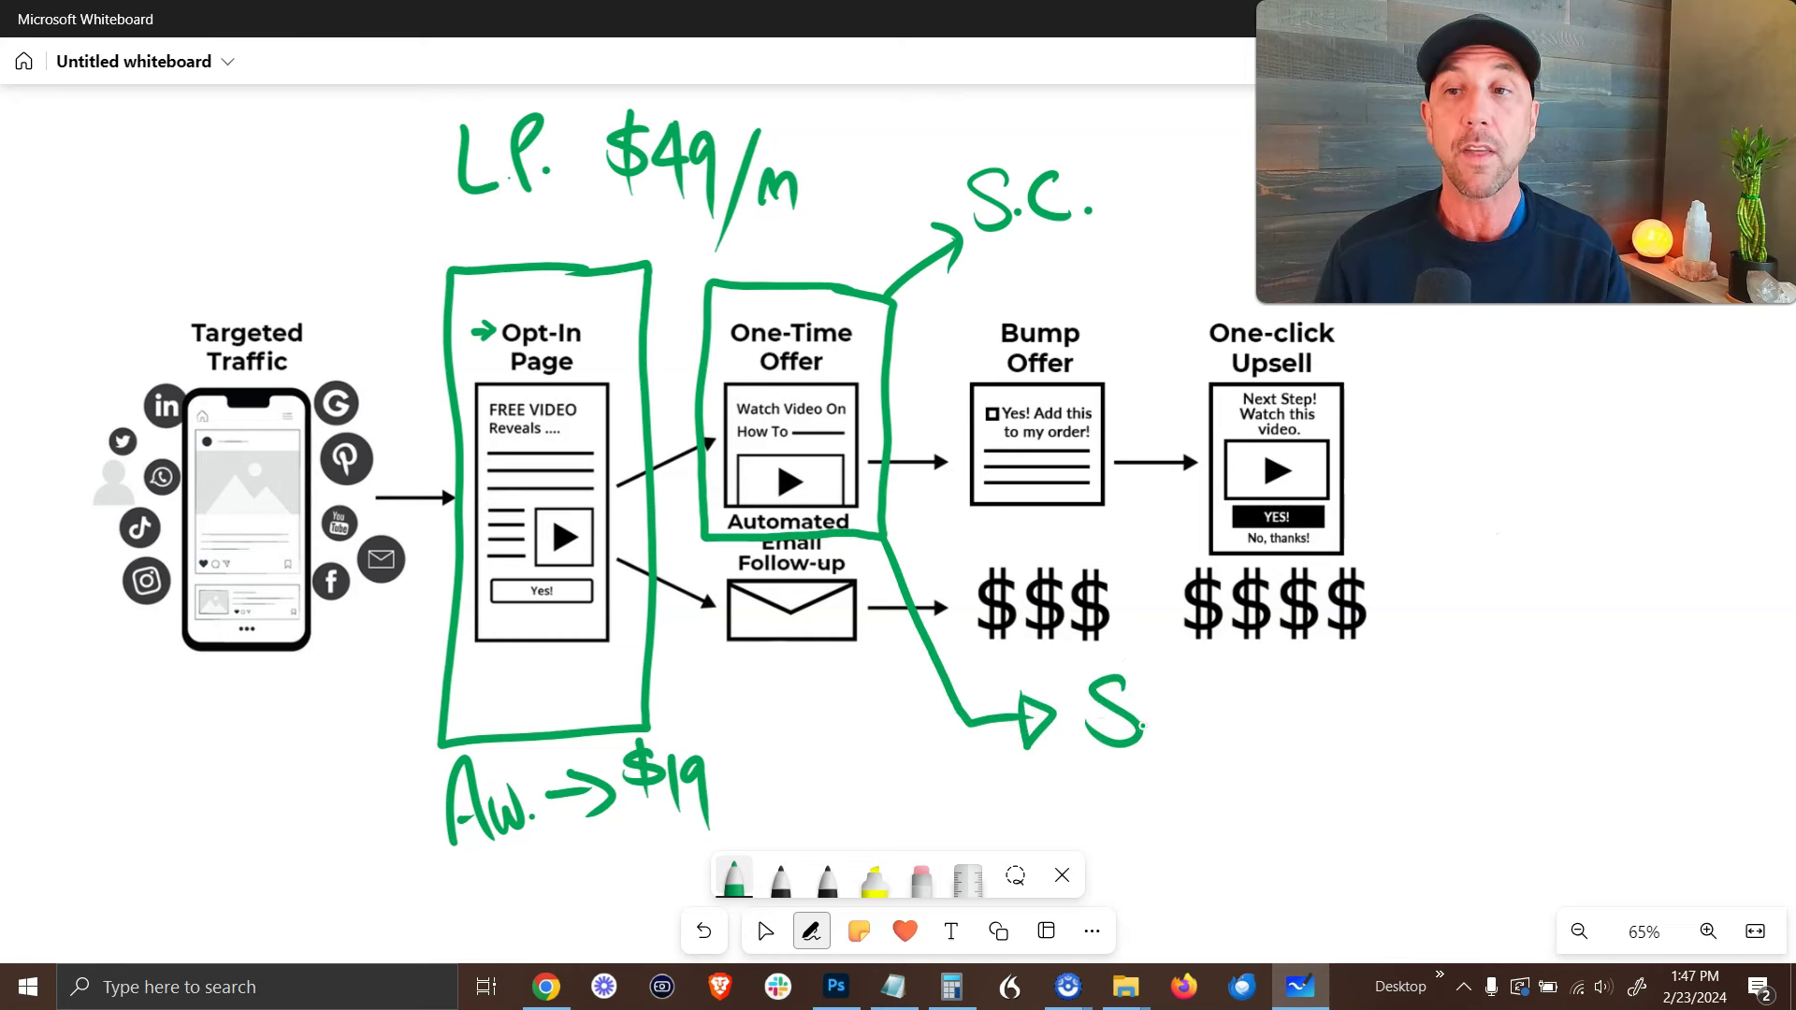
left_click_drag(1220, 685, 1246, 742)
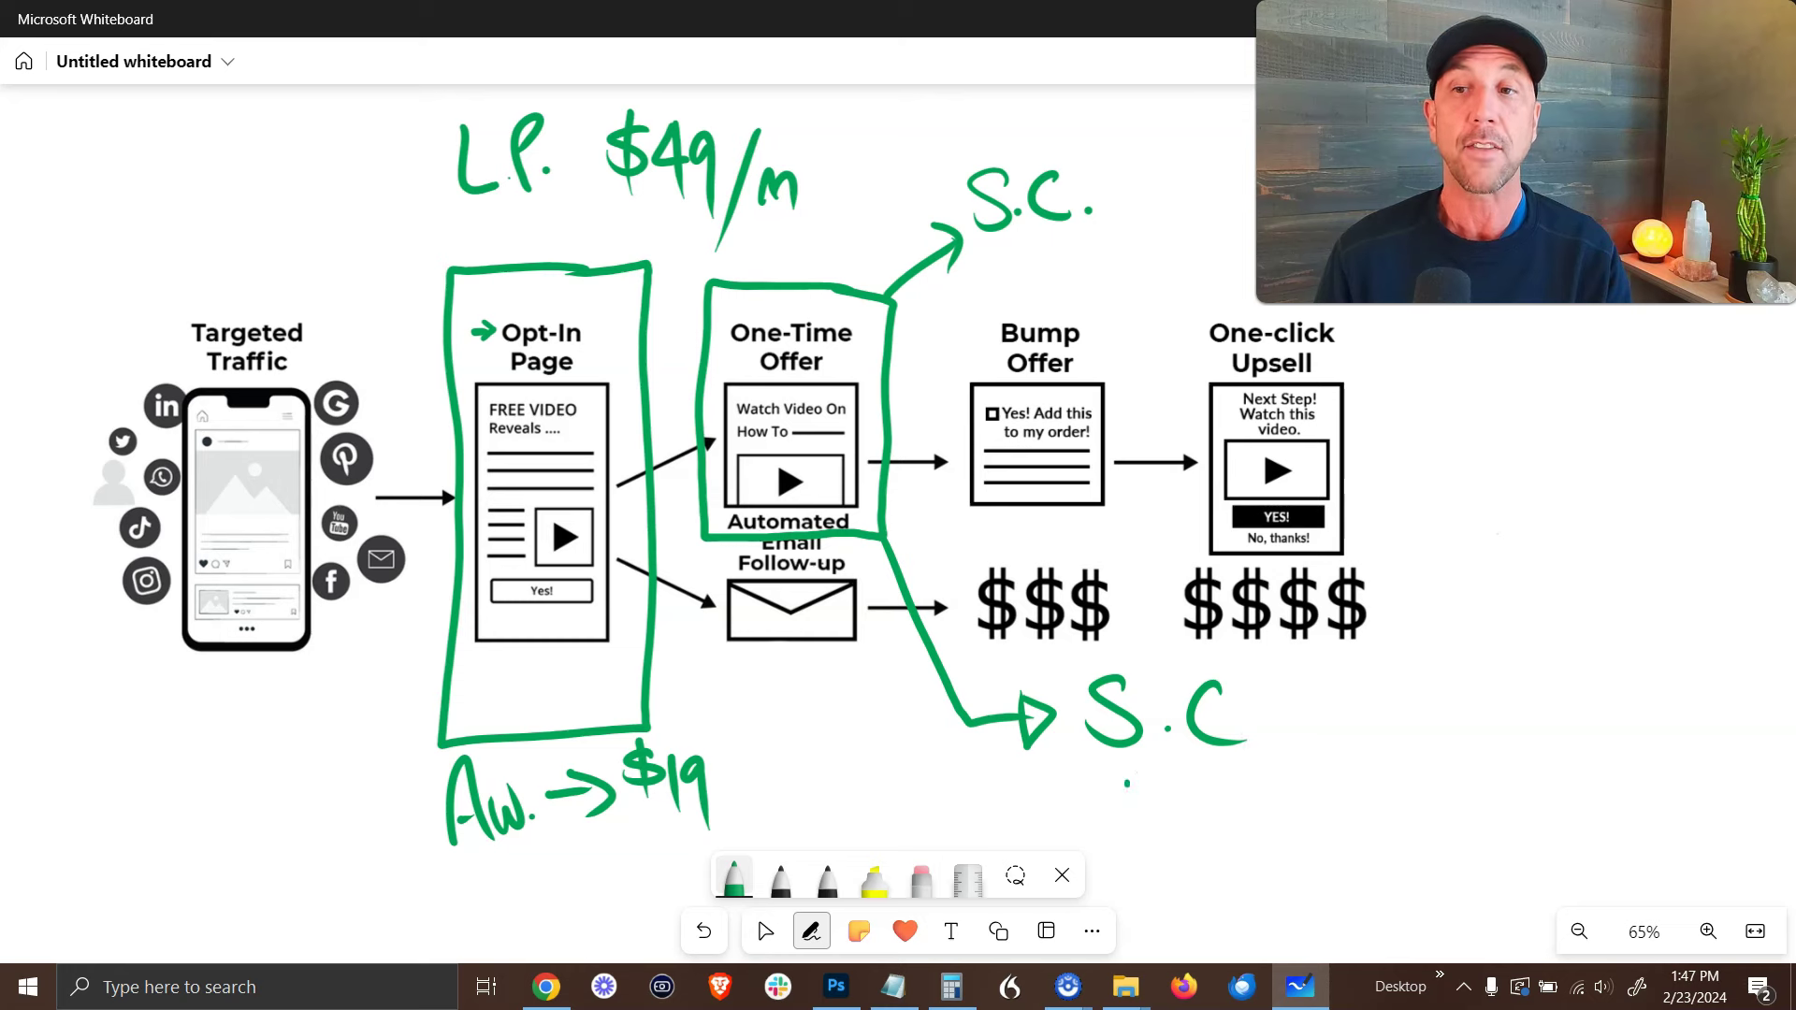
Write 'T.C.' in green beneath the lower 'S.C.' label.
left_click_drag(1127, 784, 1137, 853)
mouse_move(1095, 794)
left_mouse_down()
mouse_move(1173, 785)
mouse_move(1207, 852)
mouse_move(1254, 850)
left_mouse_up()
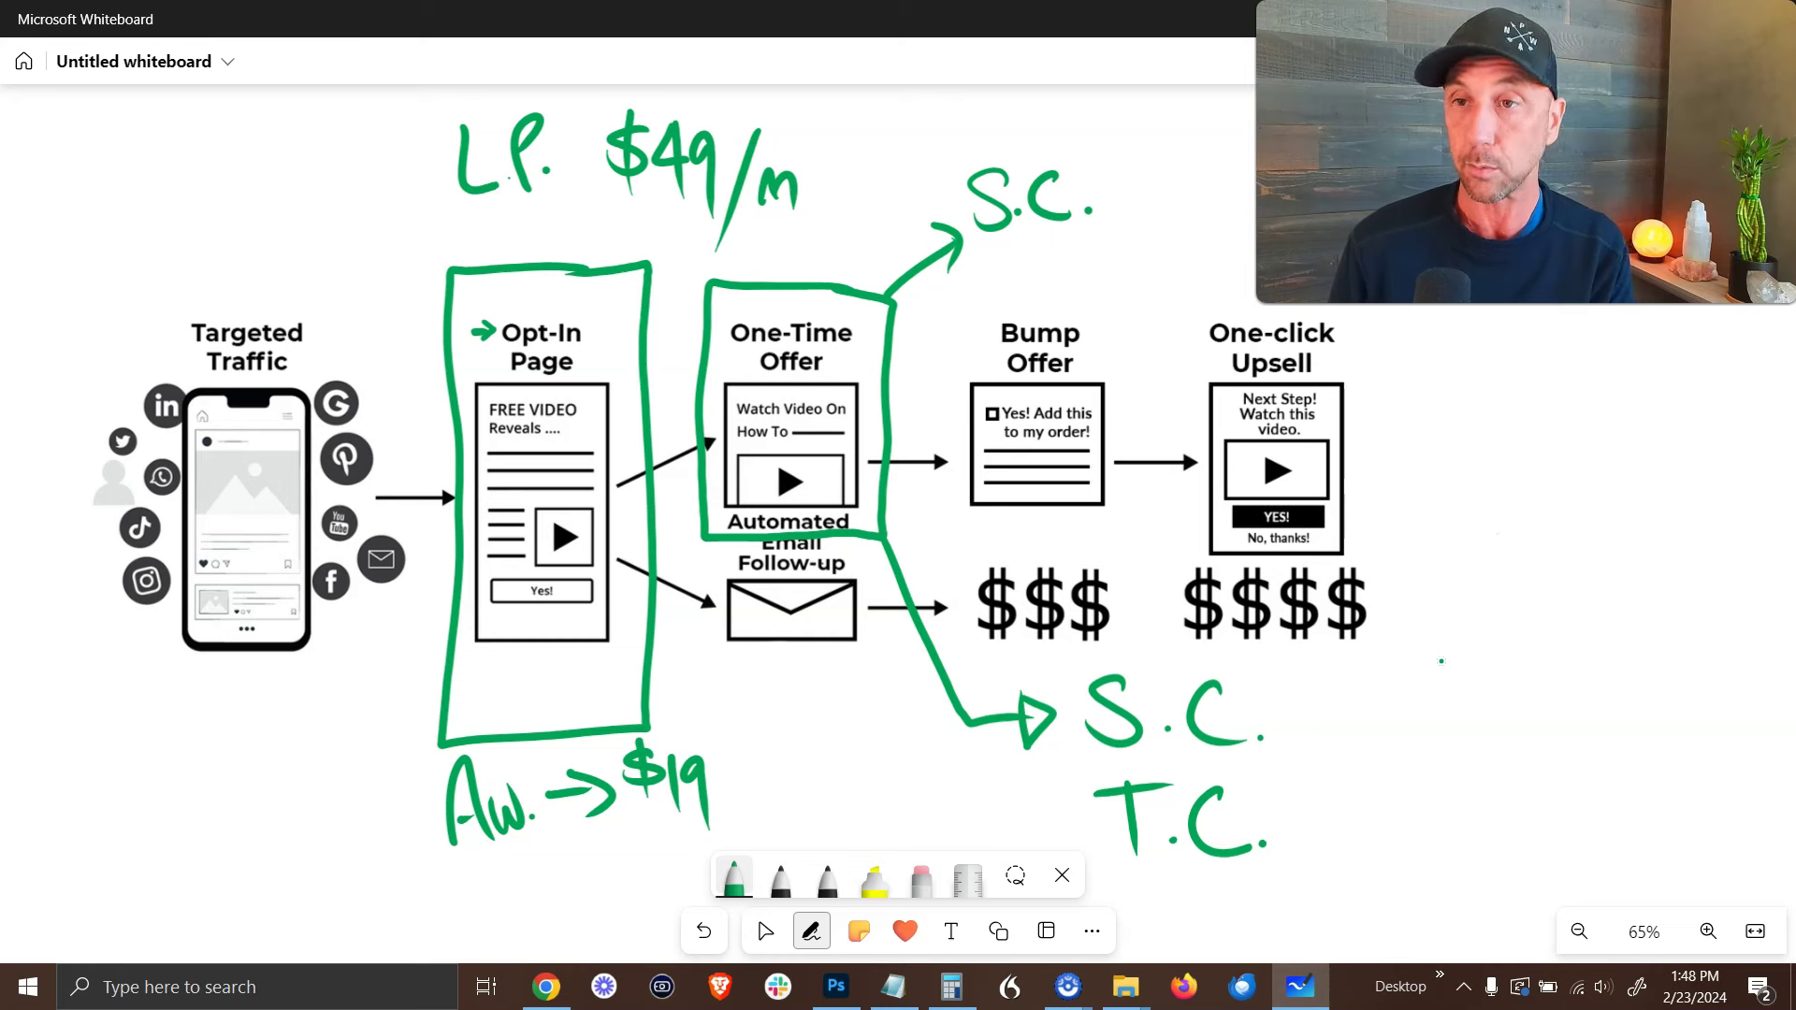
Add an arrow and the price '$79' after the lower S.C. label.
mouse_move(1285, 722)
left_mouse_down()
mouse_move(1356, 713)
mouse_move(1331, 741)
left_mouse_up()
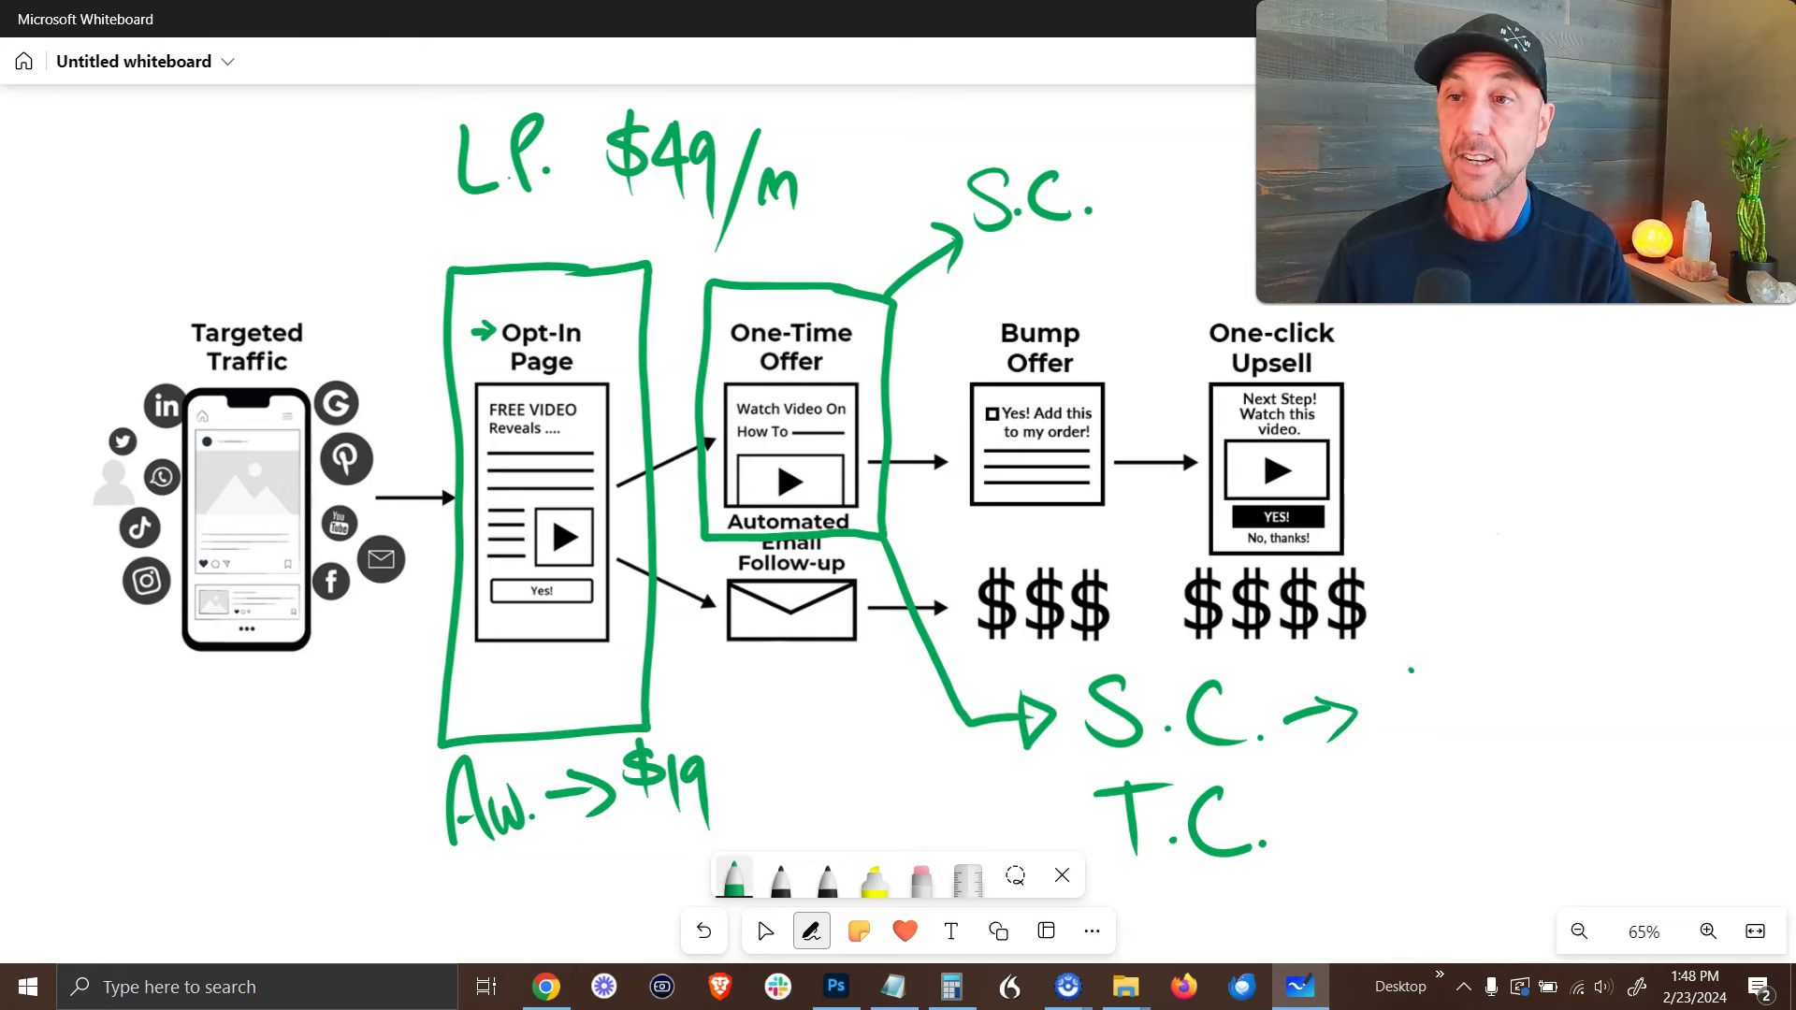
mouse_move(1408, 666)
left_mouse_down()
mouse_move(1371, 708)
mouse_move(1391, 722)
left_mouse_up()
mouse_move(1416, 666)
left_mouse_down()
mouse_move(1448, 660)
mouse_move(1434, 725)
left_mouse_up()
mouse_move(1429, 697)
left_mouse_down()
mouse_move(1465, 689)
mouse_move(1491, 739)
left_mouse_up()
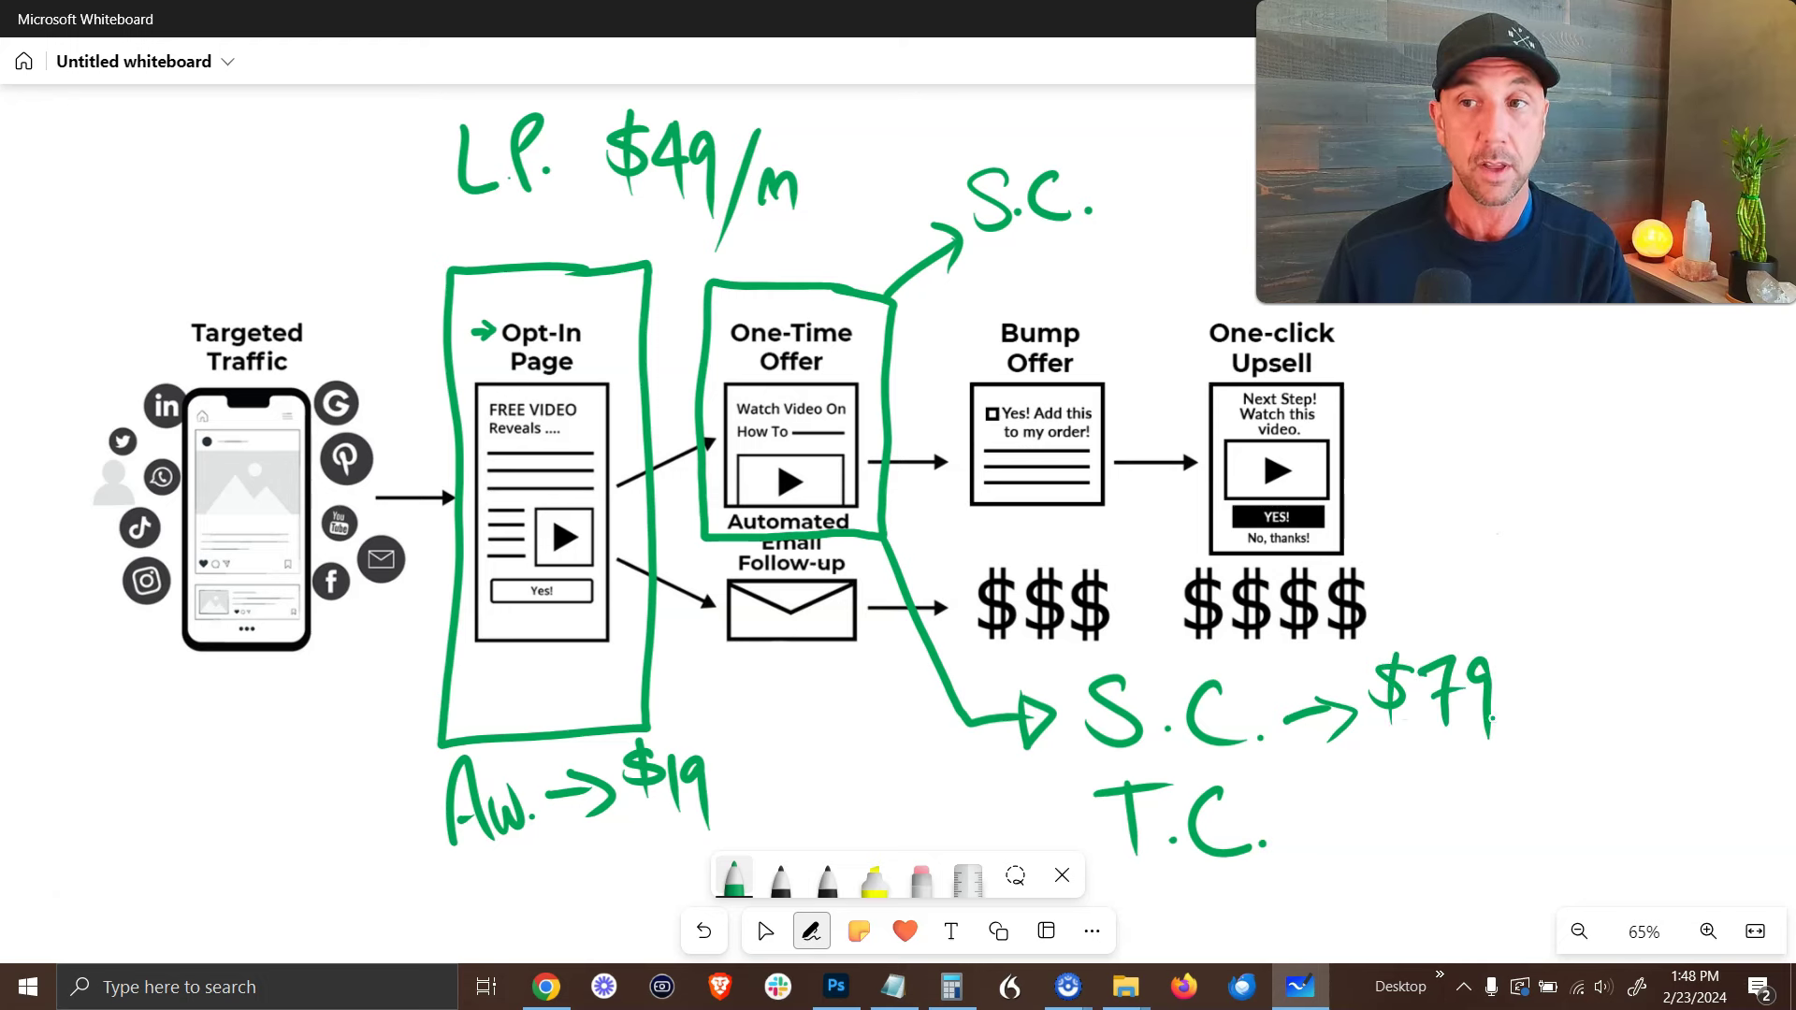
Add an arrow and the price '$495' after T.C.
left_click_drag(1310, 816, 1366, 820)
left_click_drag(1338, 795, 1339, 847)
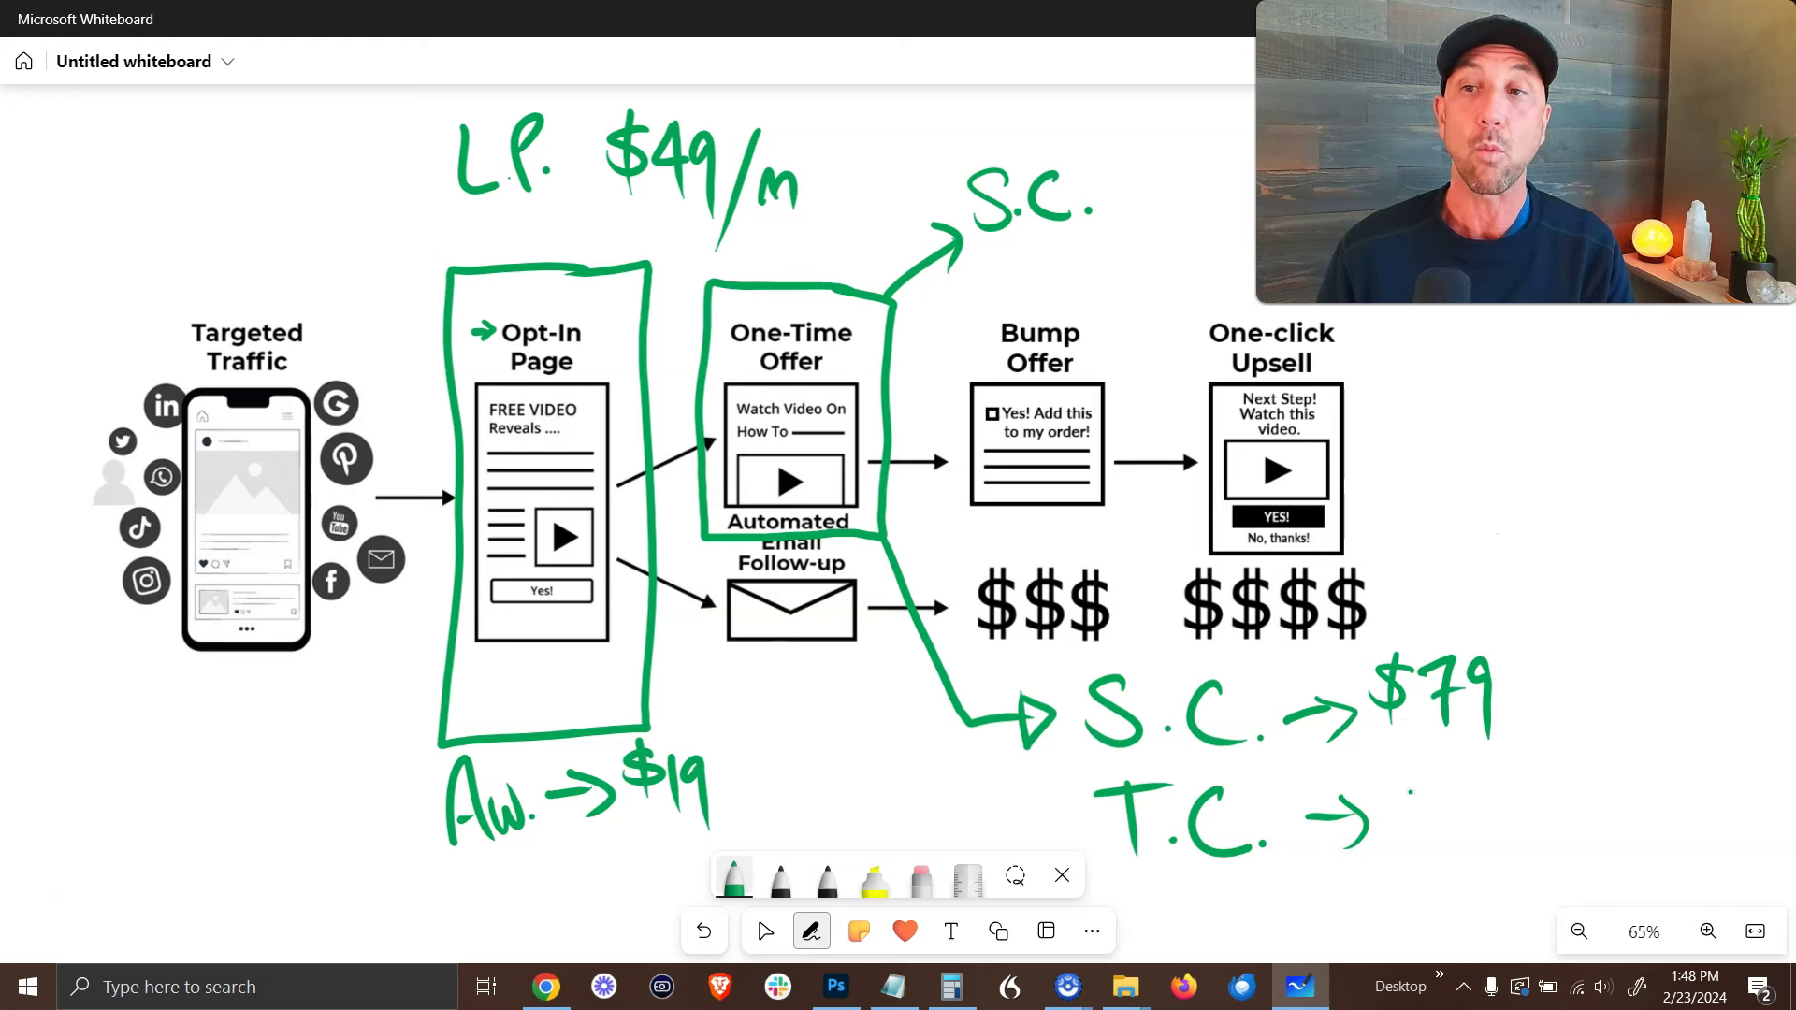
mouse_move(1431, 773)
left_mouse_down()
mouse_move(1394, 819)
mouse_move(1407, 840)
mouse_move(1470, 808)
mouse_move(1466, 842)
left_mouse_up()
left_click_drag(1496, 778, 1495, 842)
left_click_drag(1510, 784, 1510, 831)
left_click_drag(1512, 784, 1557, 777)
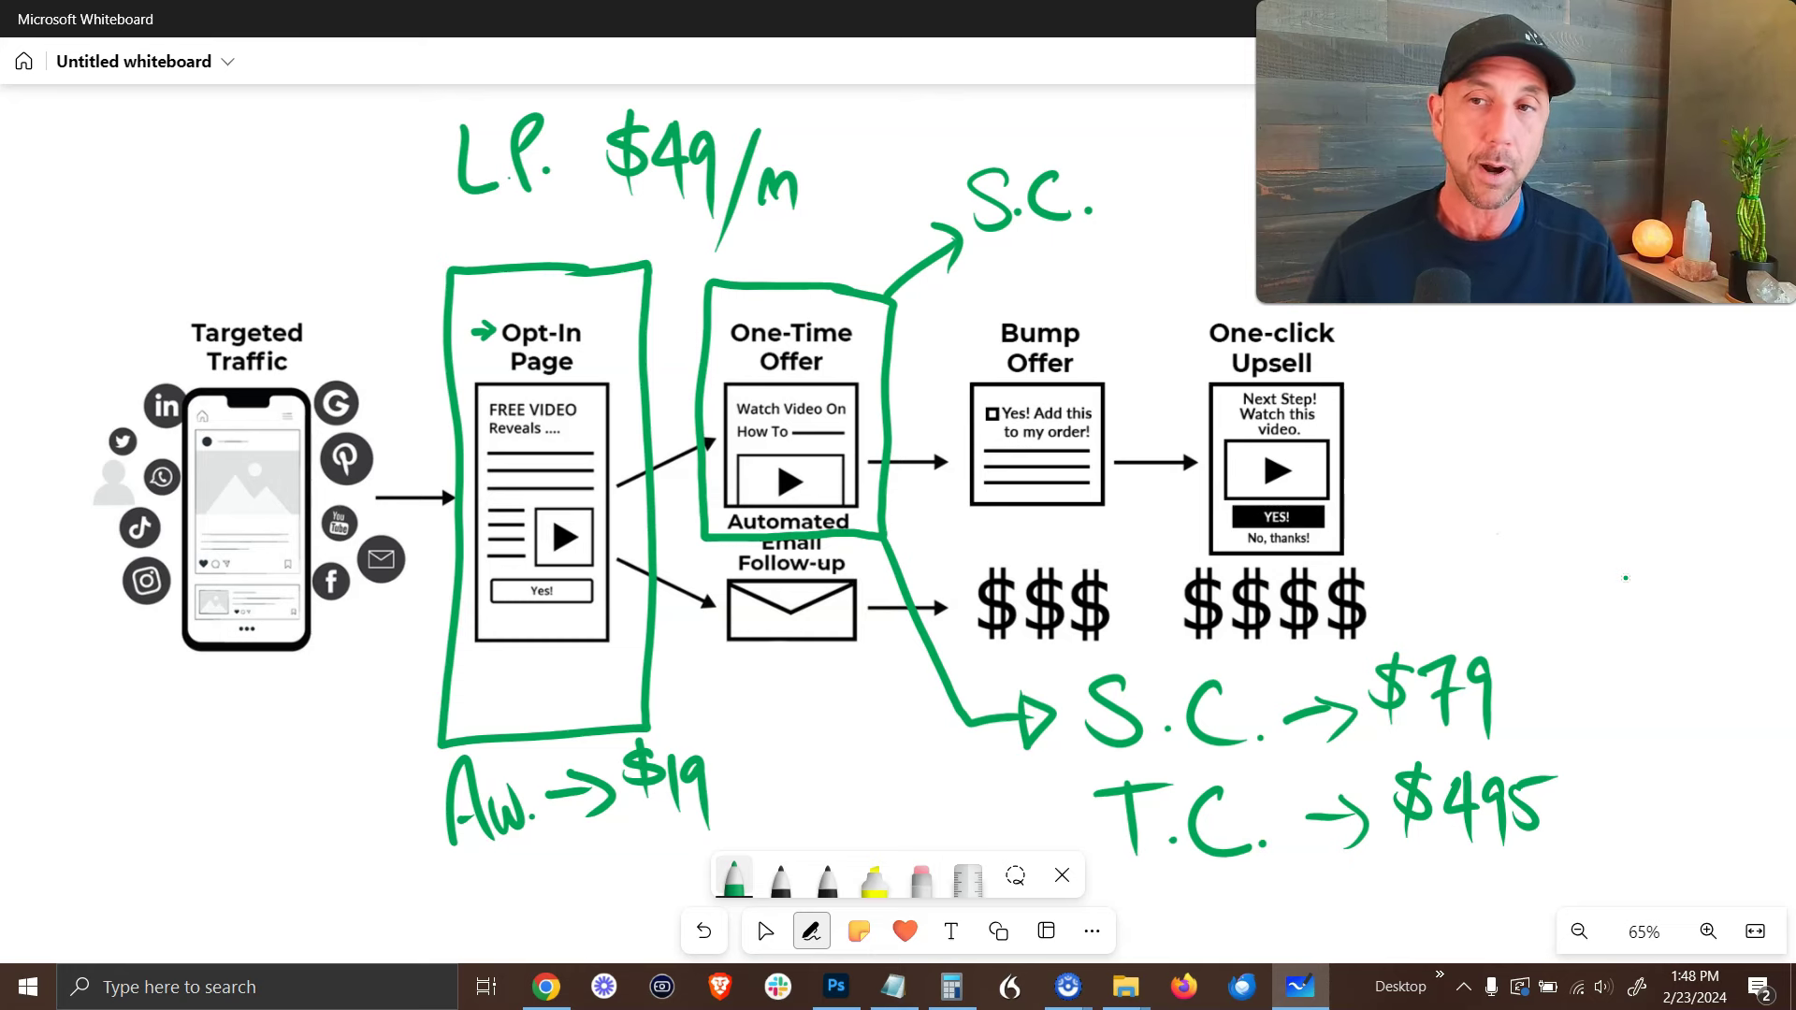
Write 'Bonus' beside $79 and box it with a tail toward $495.
key("Escape")
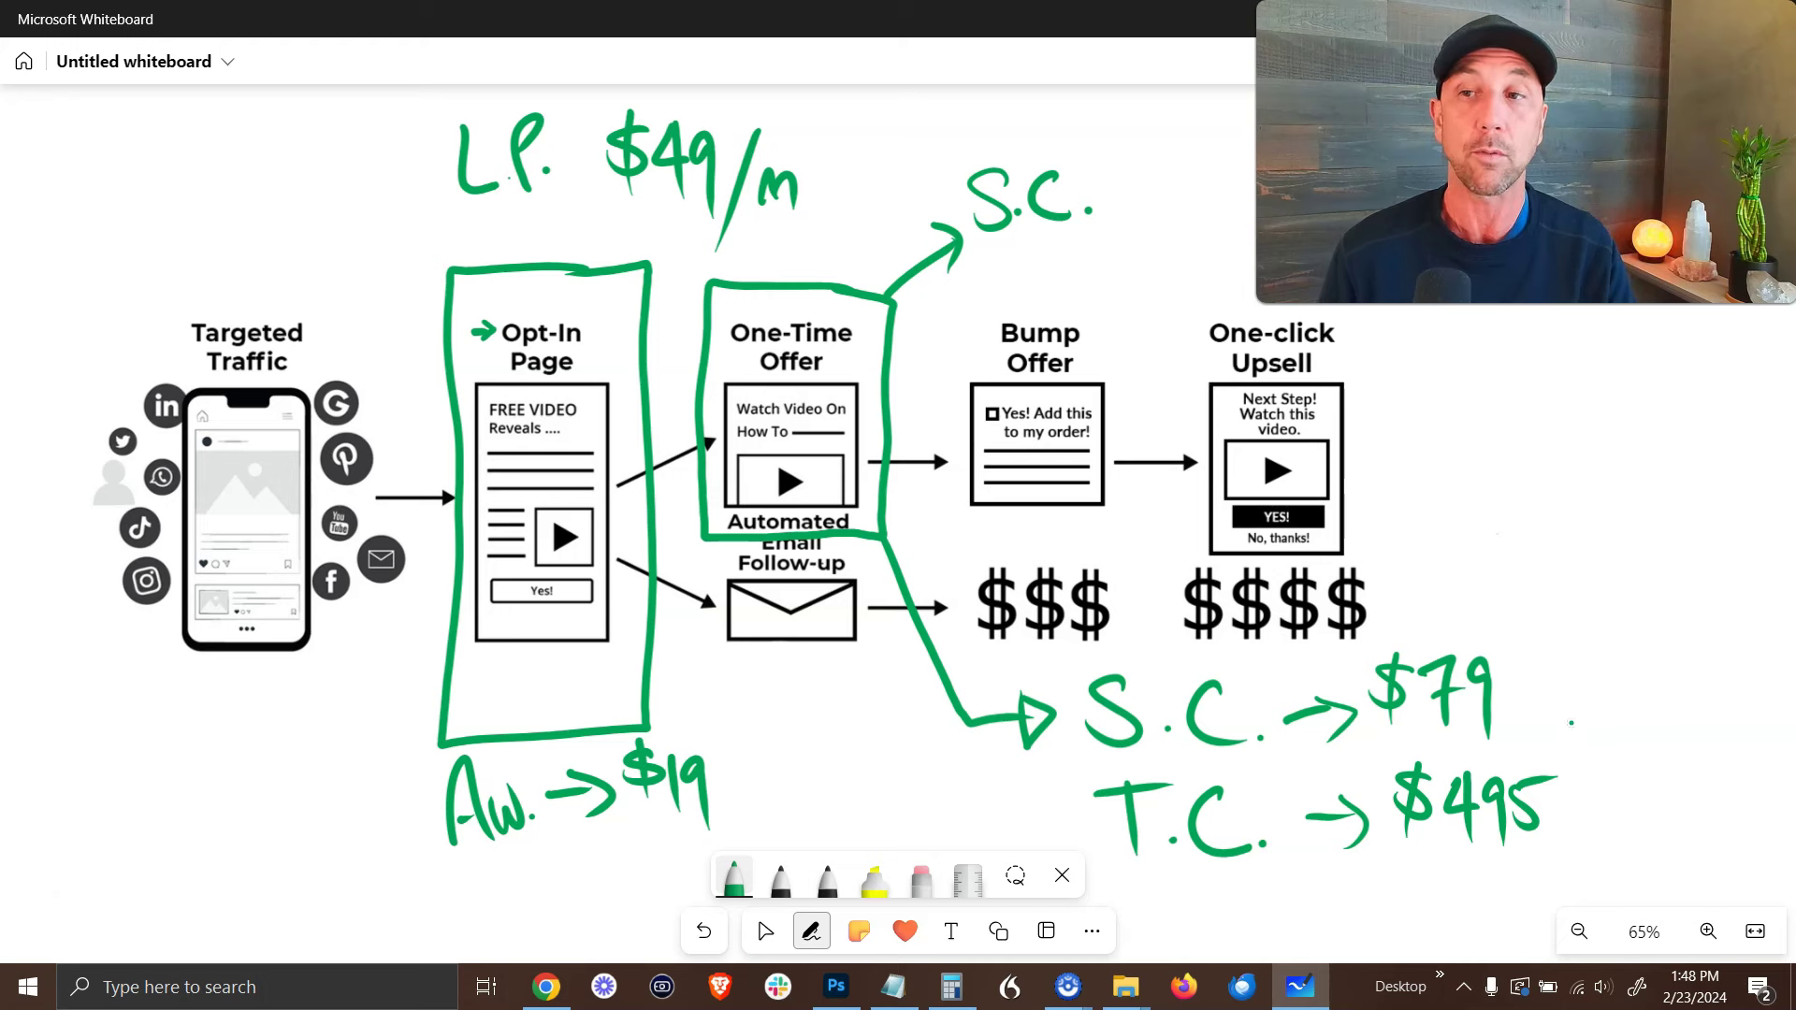
mouse_move(1581, 690)
left_mouse_down()
mouse_move(1579, 741)
mouse_move(1583, 725)
mouse_move(1610, 747)
mouse_move(1577, 754)
mouse_move(1645, 720)
mouse_move(1695, 747)
left_mouse_up()
left_click(1564, 746)
left_click_drag(1716, 715, 1699, 747)
mouse_move(1588, 763)
left_mouse_down()
mouse_move(1720, 769)
mouse_move(1689, 666)
mouse_move(1539, 692)
mouse_move(1647, 789)
left_mouse_up()
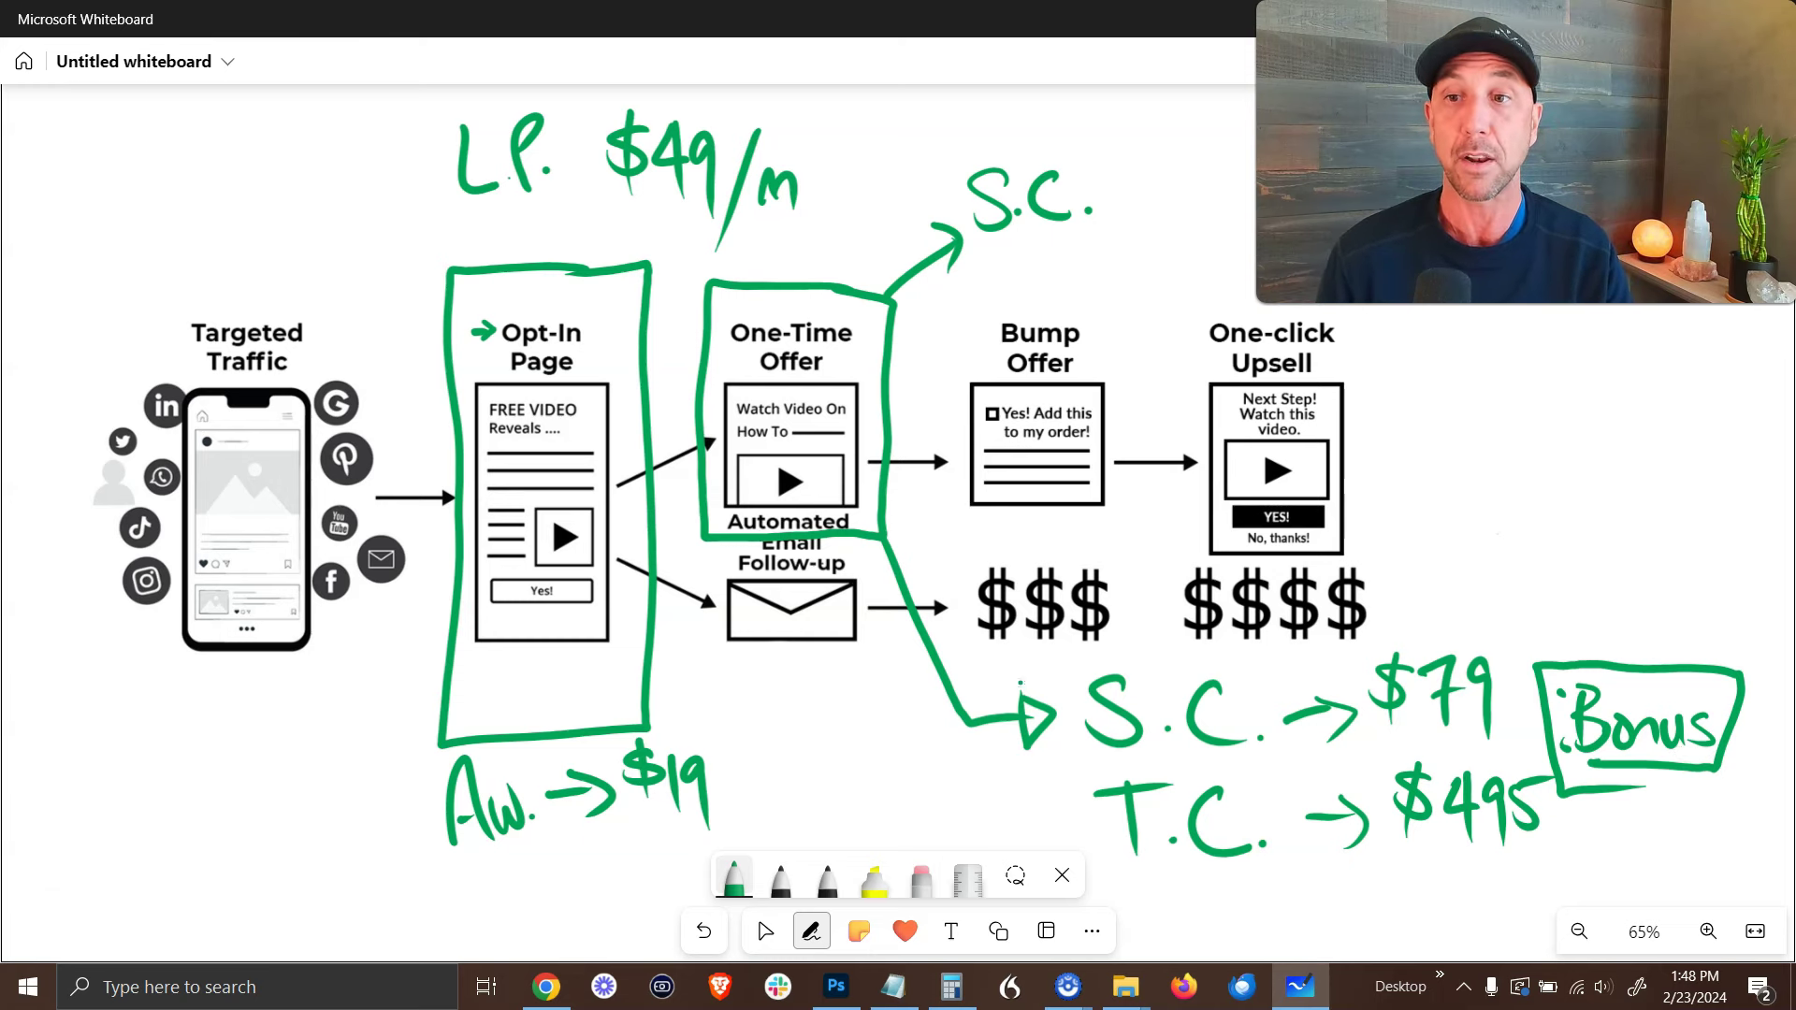
Erase the old price notes, the Bonus box, and the L.P. and Aw. labels.
left_click(922, 879)
left_click_drag(1115, 806, 1133, 841)
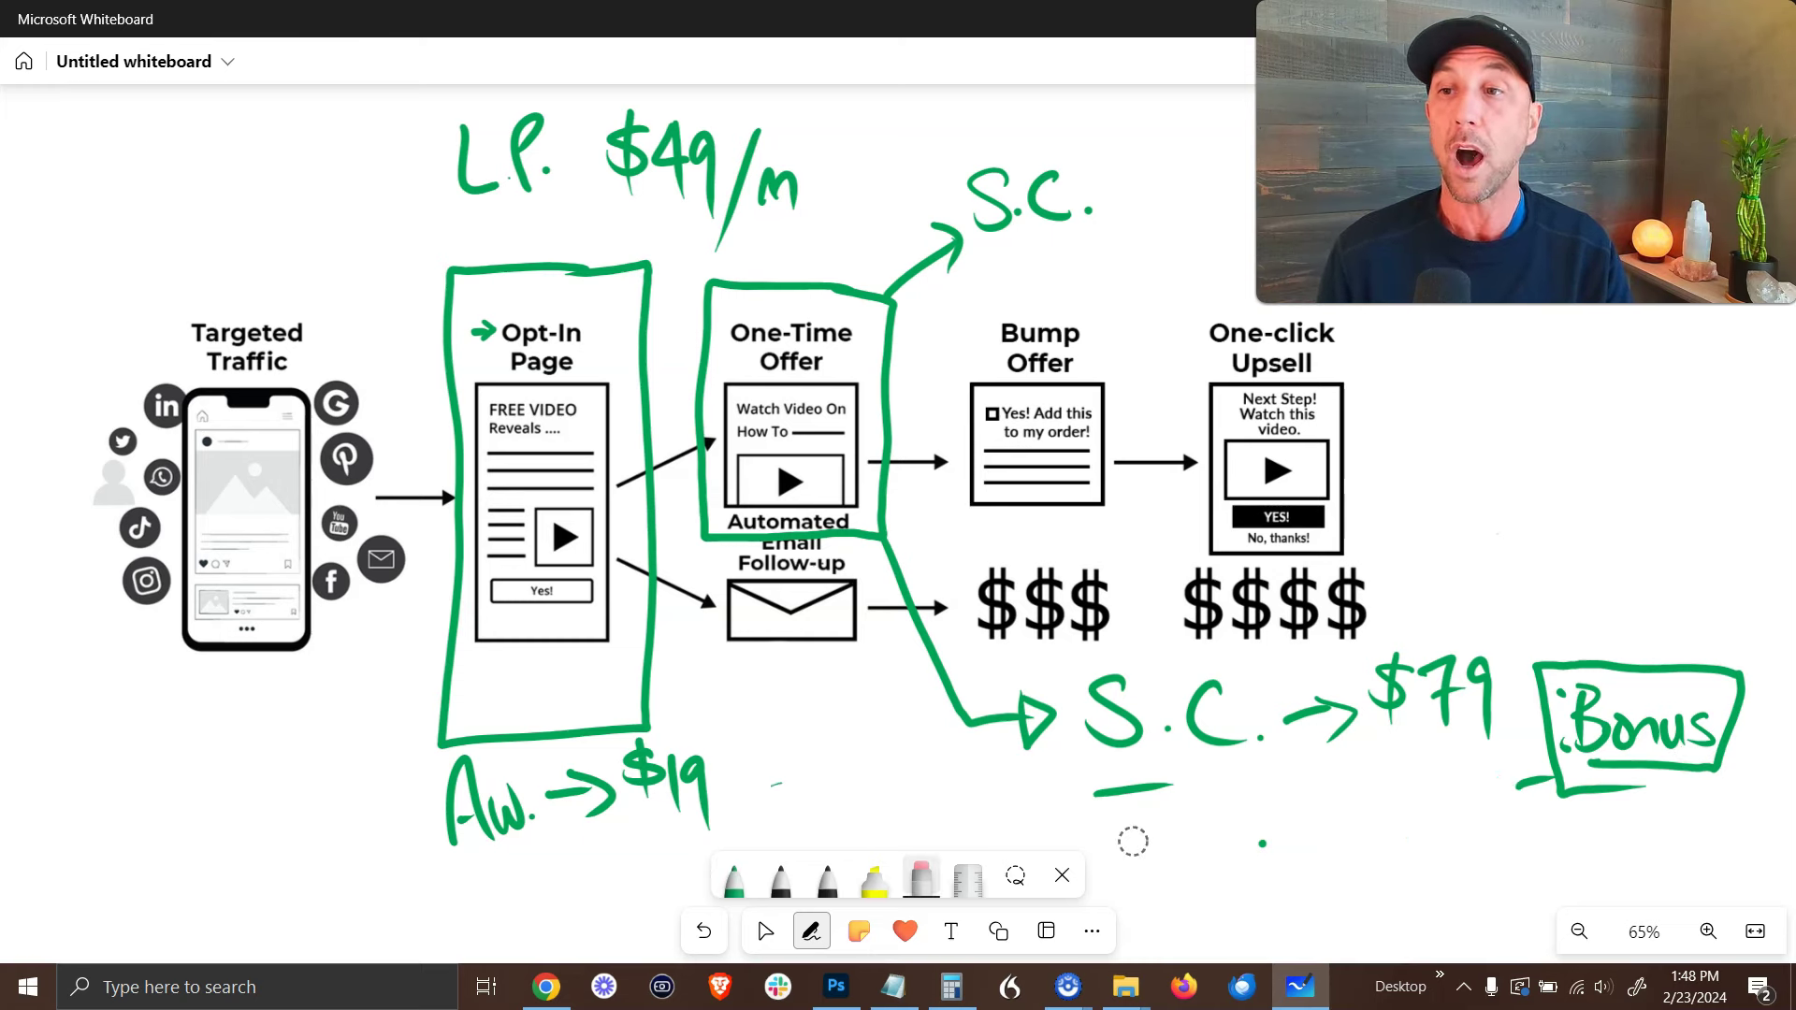
mouse_move(1544, 786)
left_mouse_down()
mouse_move(1647, 730)
mouse_move(1712, 729)
mouse_move(1440, 693)
mouse_move(1300, 716)
mouse_move(1263, 844)
mouse_move(898, 552)
mouse_move(945, 248)
mouse_move(1025, 192)
left_mouse_up()
left_click_drag(785, 178, 463, 159)
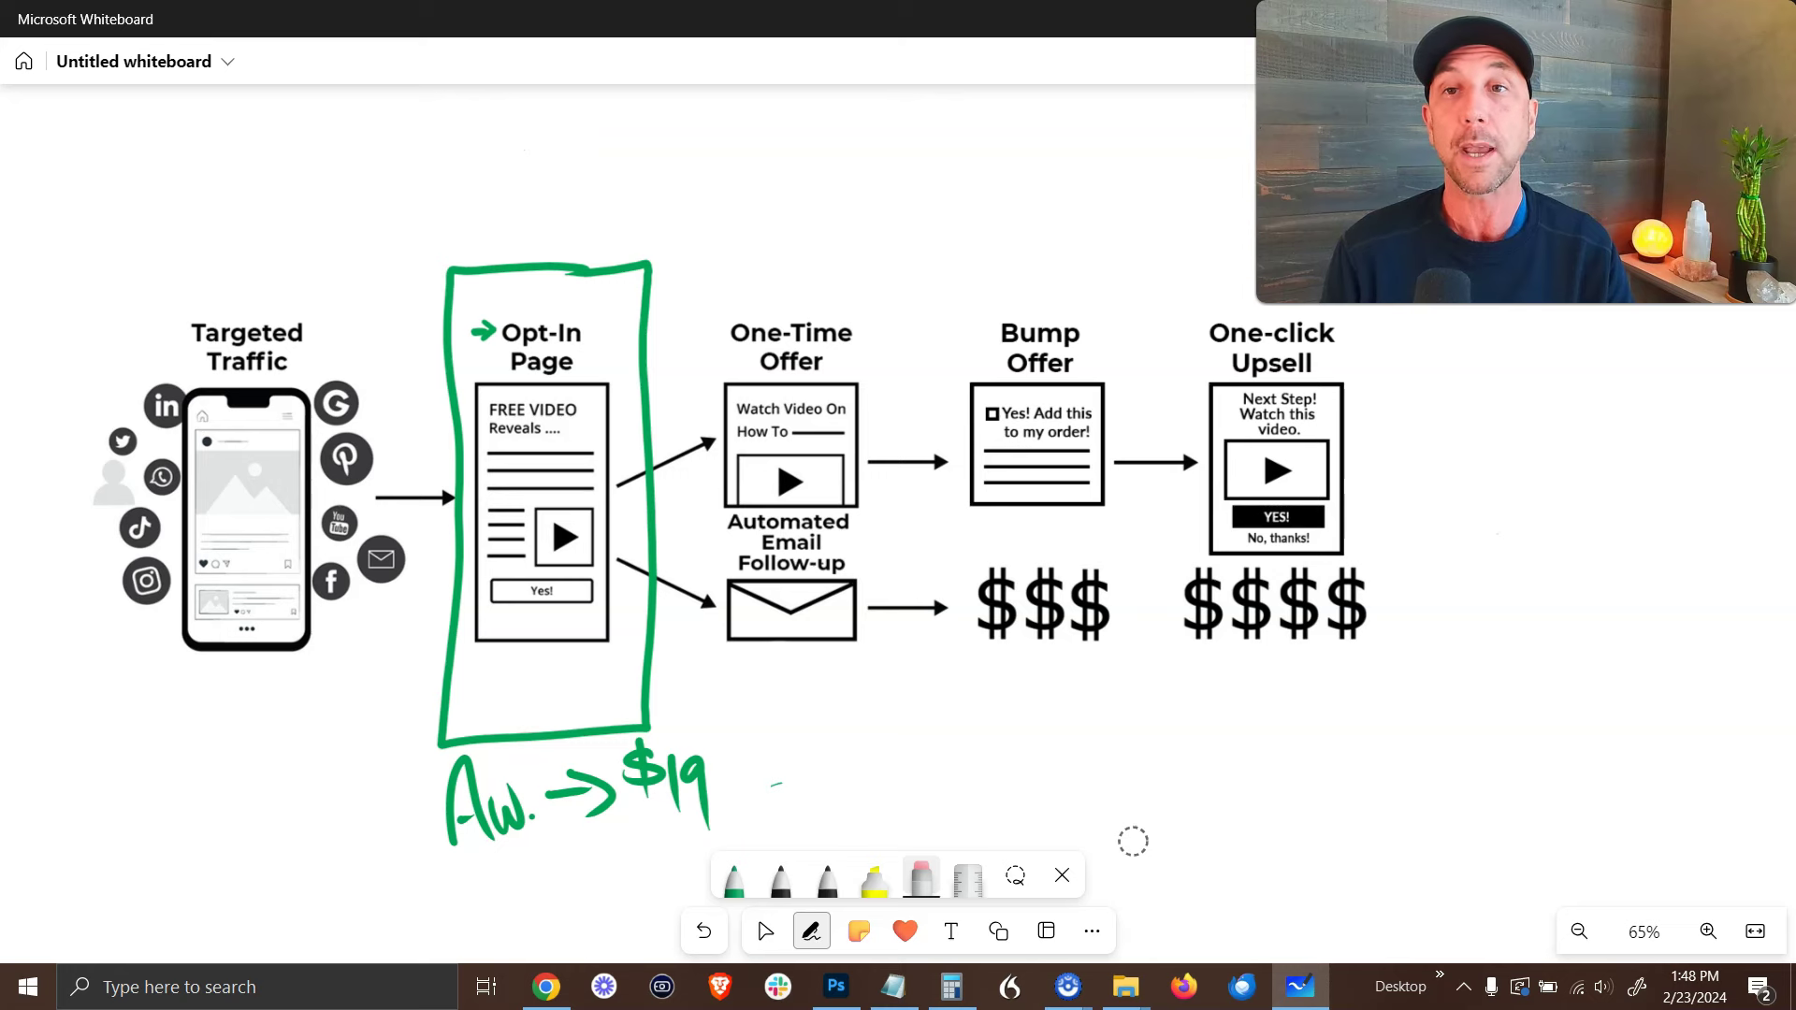
left_click_drag(454, 805, 613, 794)
left_click_drag(1133, 842, 726, 806)
Write 'Architect ← WP' in green above the Opt-In box.
left_click(734, 880)
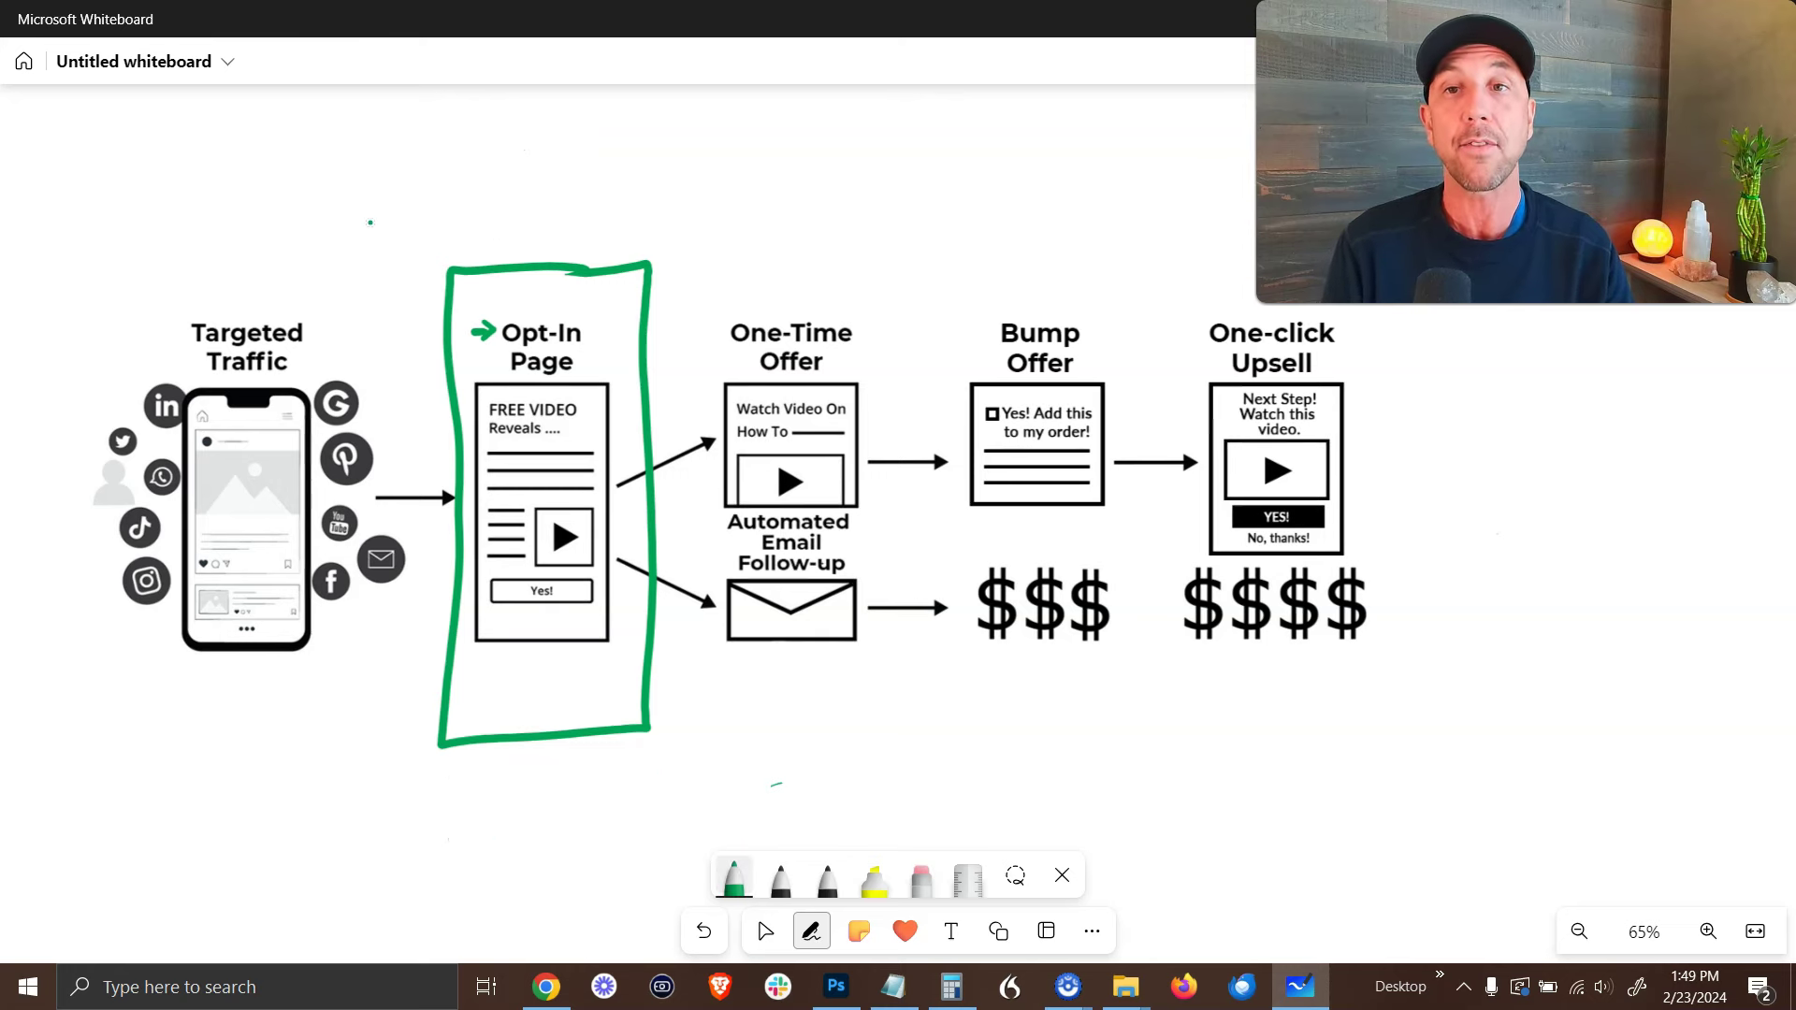
left_click_drag(373, 124, 367, 229)
mouse_move(374, 128)
left_mouse_down()
mouse_move(418, 213)
mouse_move(404, 198)
left_mouse_up()
mouse_move(414, 220)
left_mouse_down()
mouse_move(432, 180)
mouse_move(444, 222)
left_mouse_up()
left_click_drag(453, 157, 504, 220)
mouse_move(524, 151)
left_mouse_down()
mouse_move(527, 214)
mouse_move(544, 183)
left_mouse_up()
left_click_drag(546, 193, 587, 204)
mouse_move(609, 140)
left_mouse_down()
mouse_move(604, 208)
mouse_move(647, 167)
mouse_move(670, 172)
left_mouse_up()
mouse_move(704, 148)
left_mouse_down()
mouse_move(670, 172)
mouse_move(713, 187)
mouse_move(812, 123)
mouse_move(820, 193)
left_mouse_up()
mouse_move(821, 137)
left_mouse_down()
mouse_move(862, 146)
mouse_move(828, 174)
left_mouse_up()
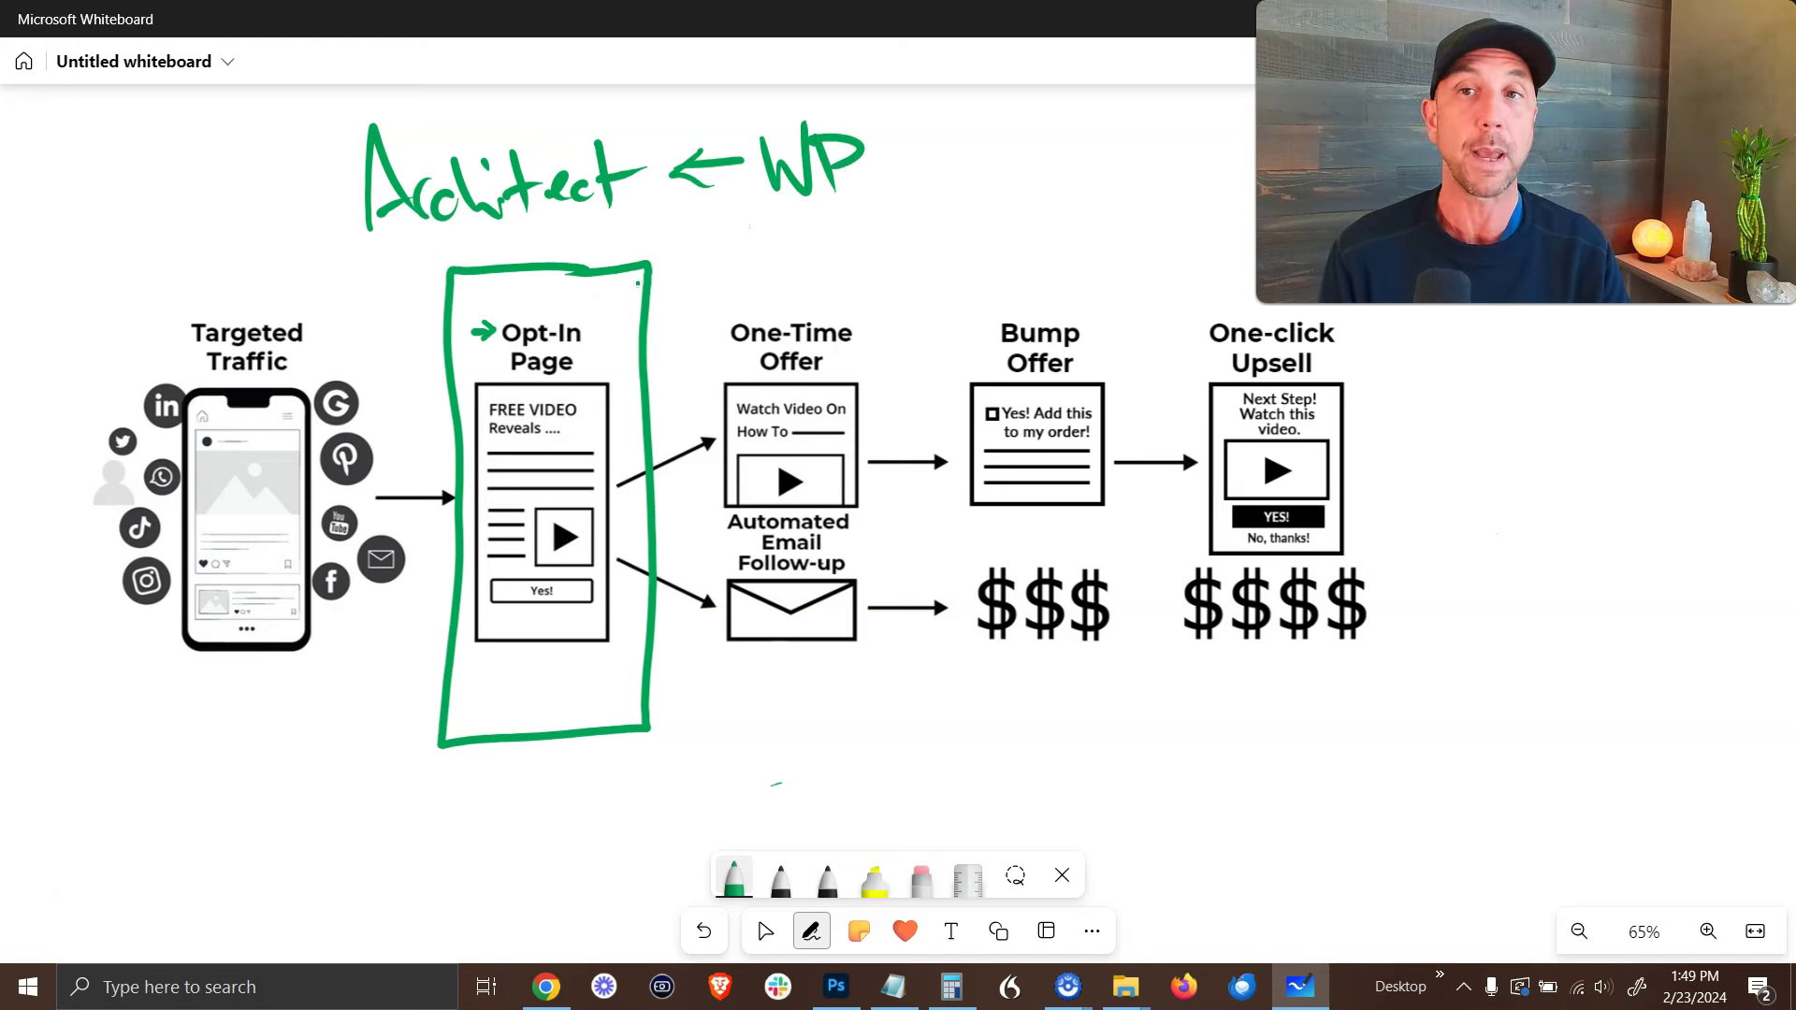
Box the One-Time Offer block and add the price '$99/y' after WP.
mouse_move(693, 253)
left_mouse_down()
mouse_move(704, 370)
mouse_move(903, 493)
mouse_move(704, 276)
left_mouse_up()
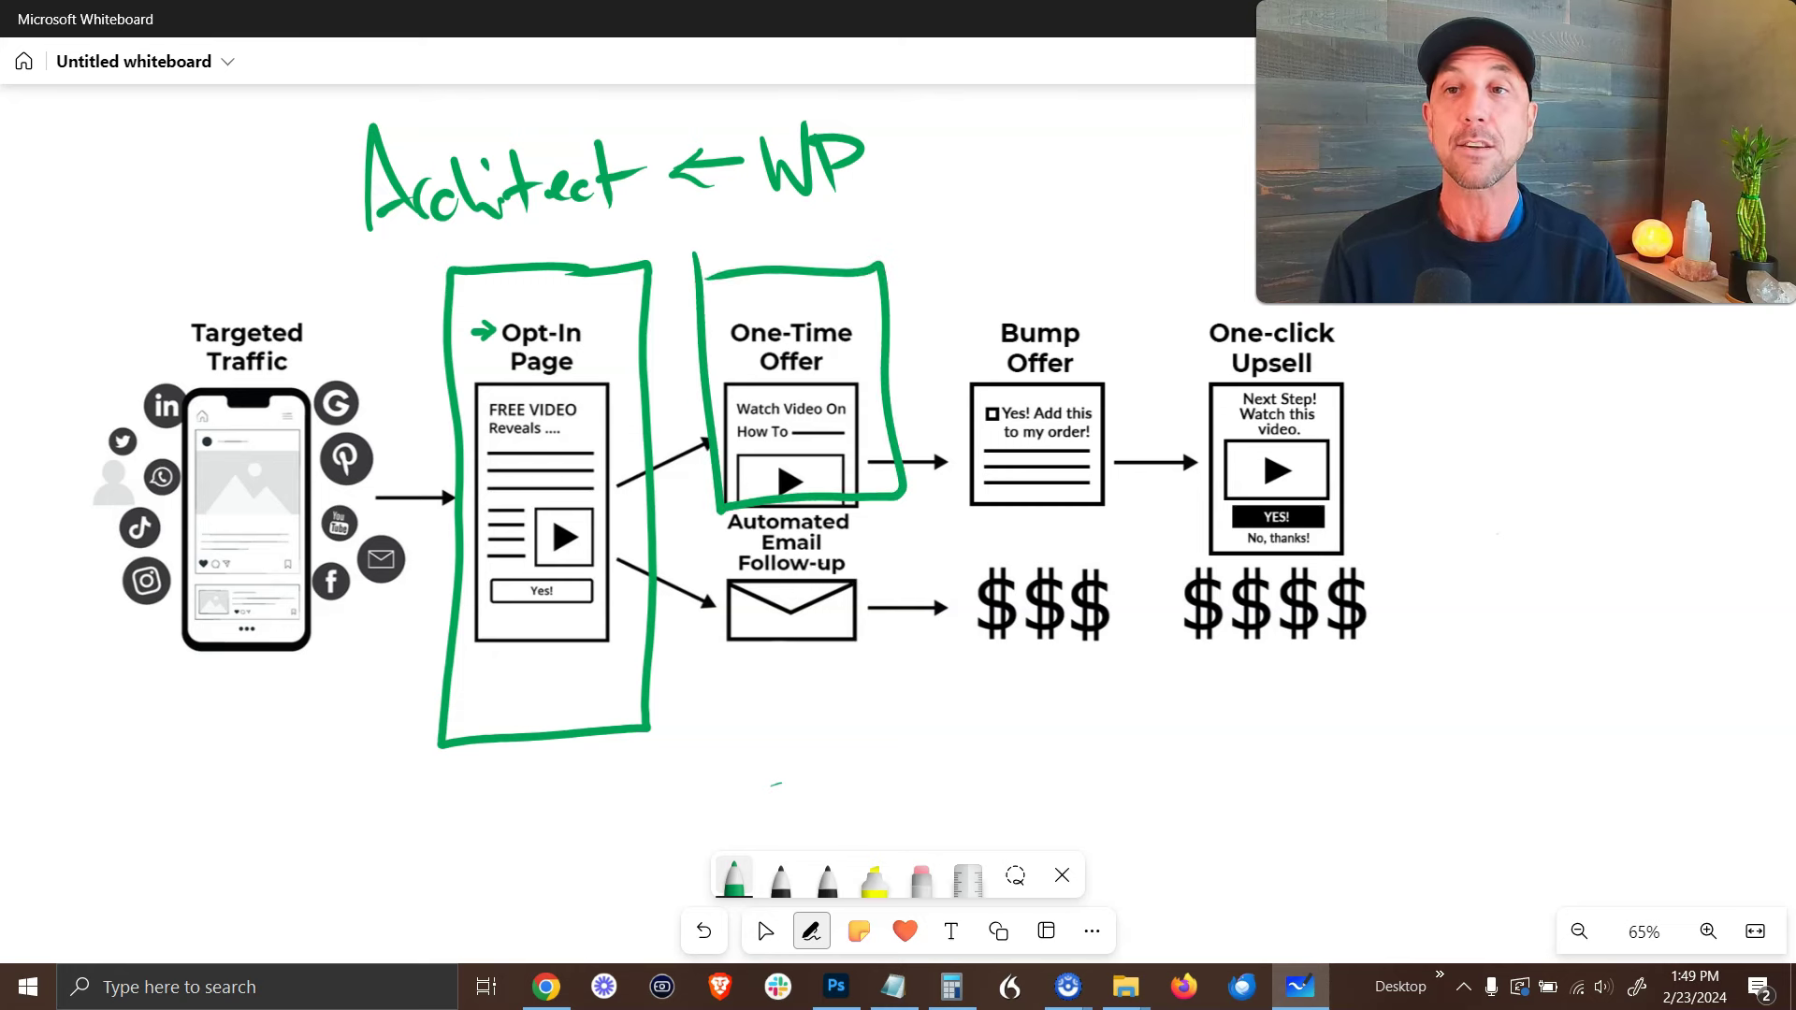
mouse_move(958, 141)
left_mouse_down()
mouse_move(1022, 150)
mouse_move(949, 187)
left_mouse_up()
left_click_drag(987, 120, 987, 223)
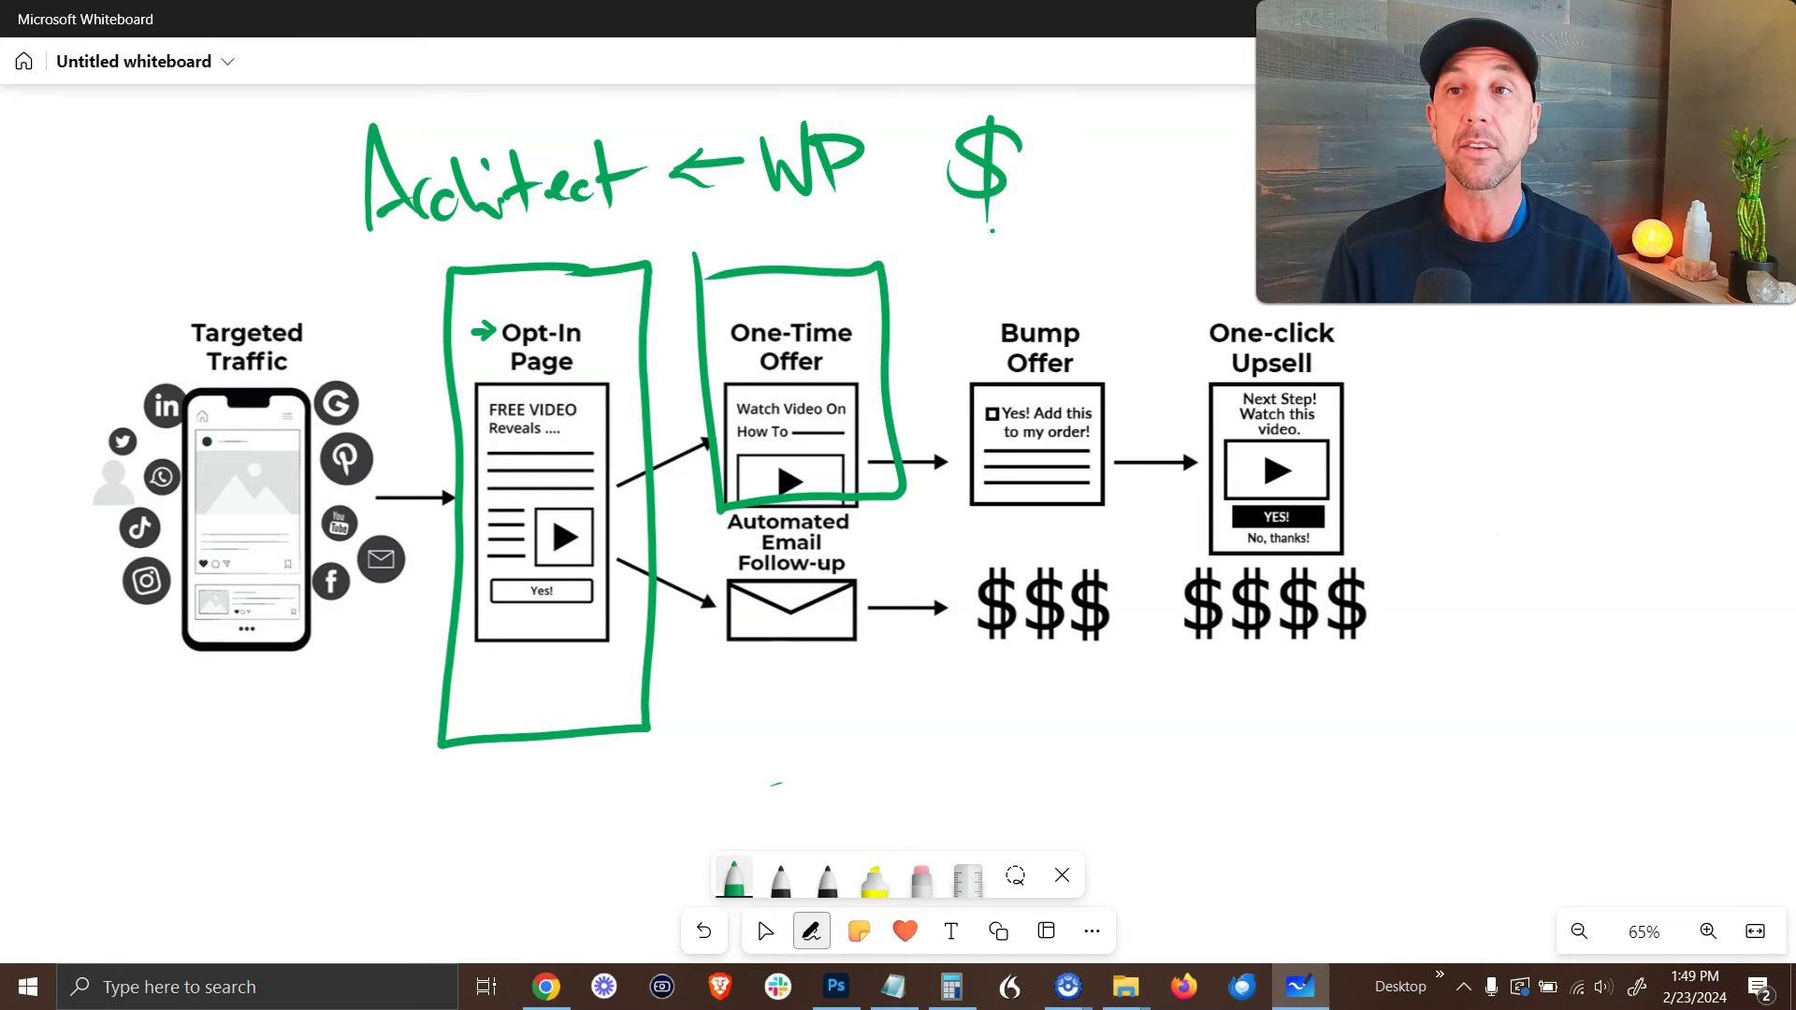
mouse_move(1043, 141)
left_mouse_down()
mouse_move(1034, 229)
mouse_move(1055, 235)
left_mouse_up()
left_click_drag(1125, 129, 1085, 252)
left_click_drag(1120, 182, 1146, 267)
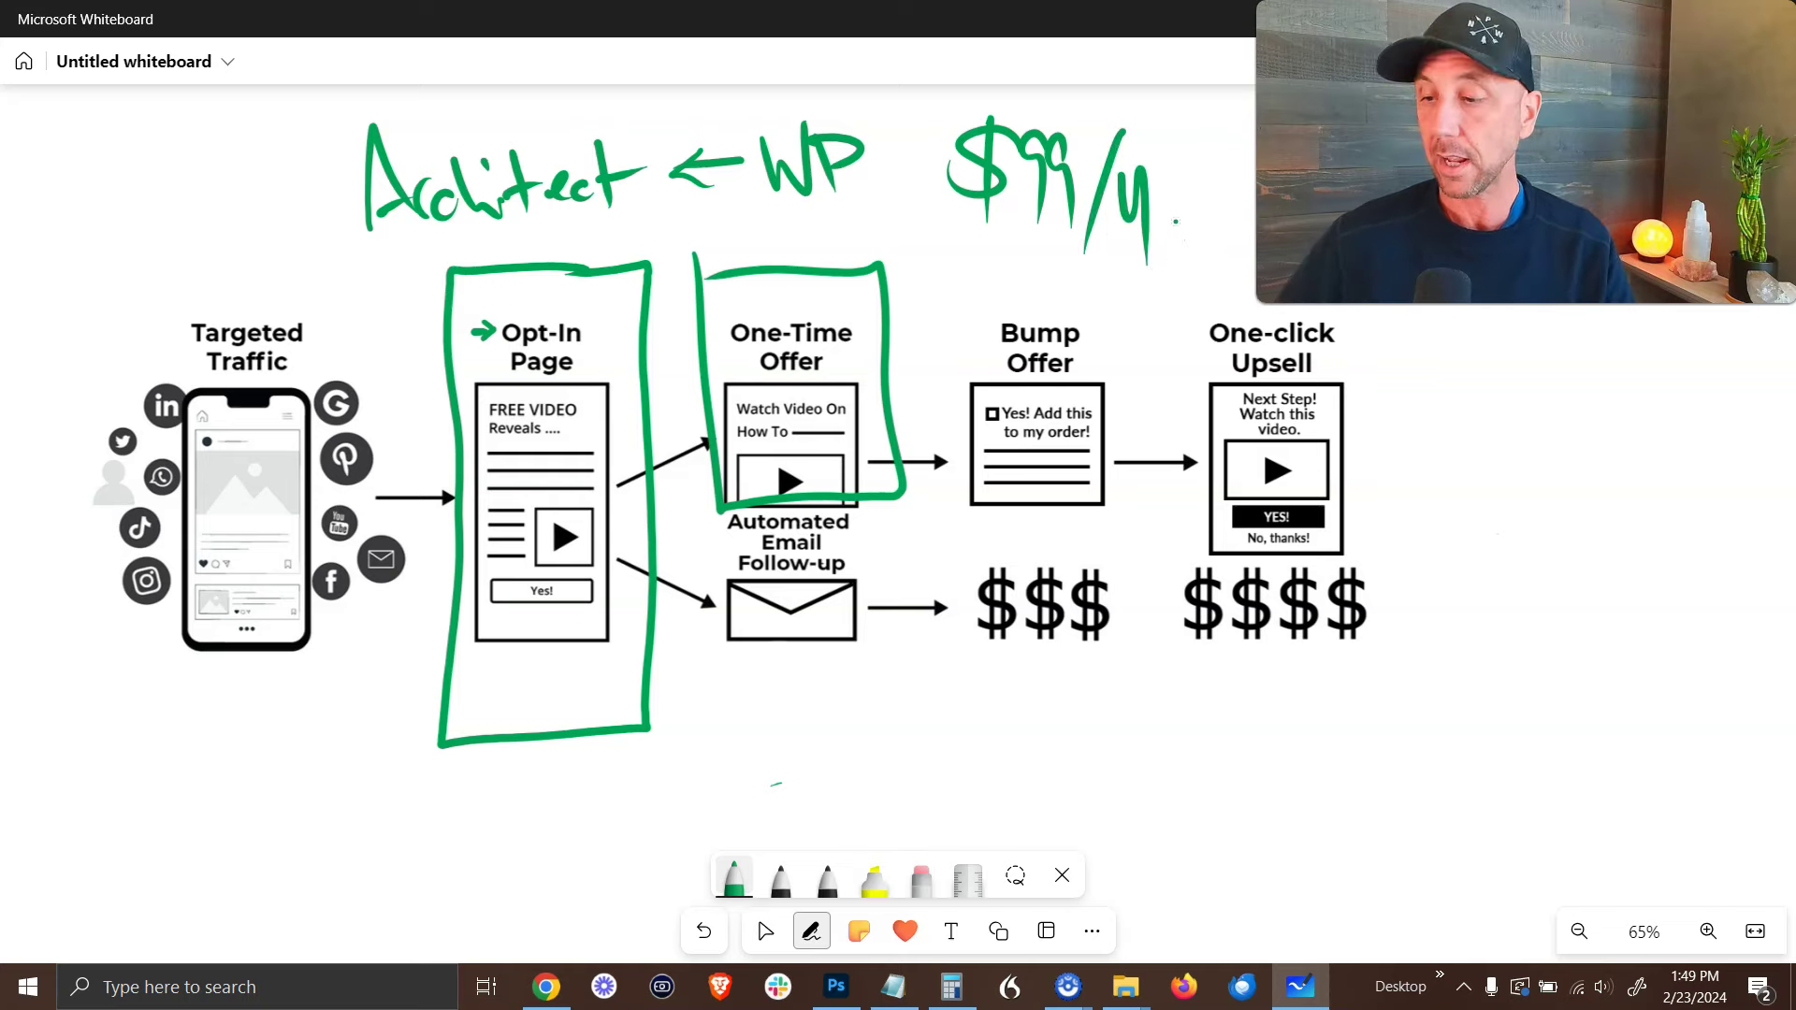
left_click(765, 931)
Switch back to the green pen.
left_click(811, 930)
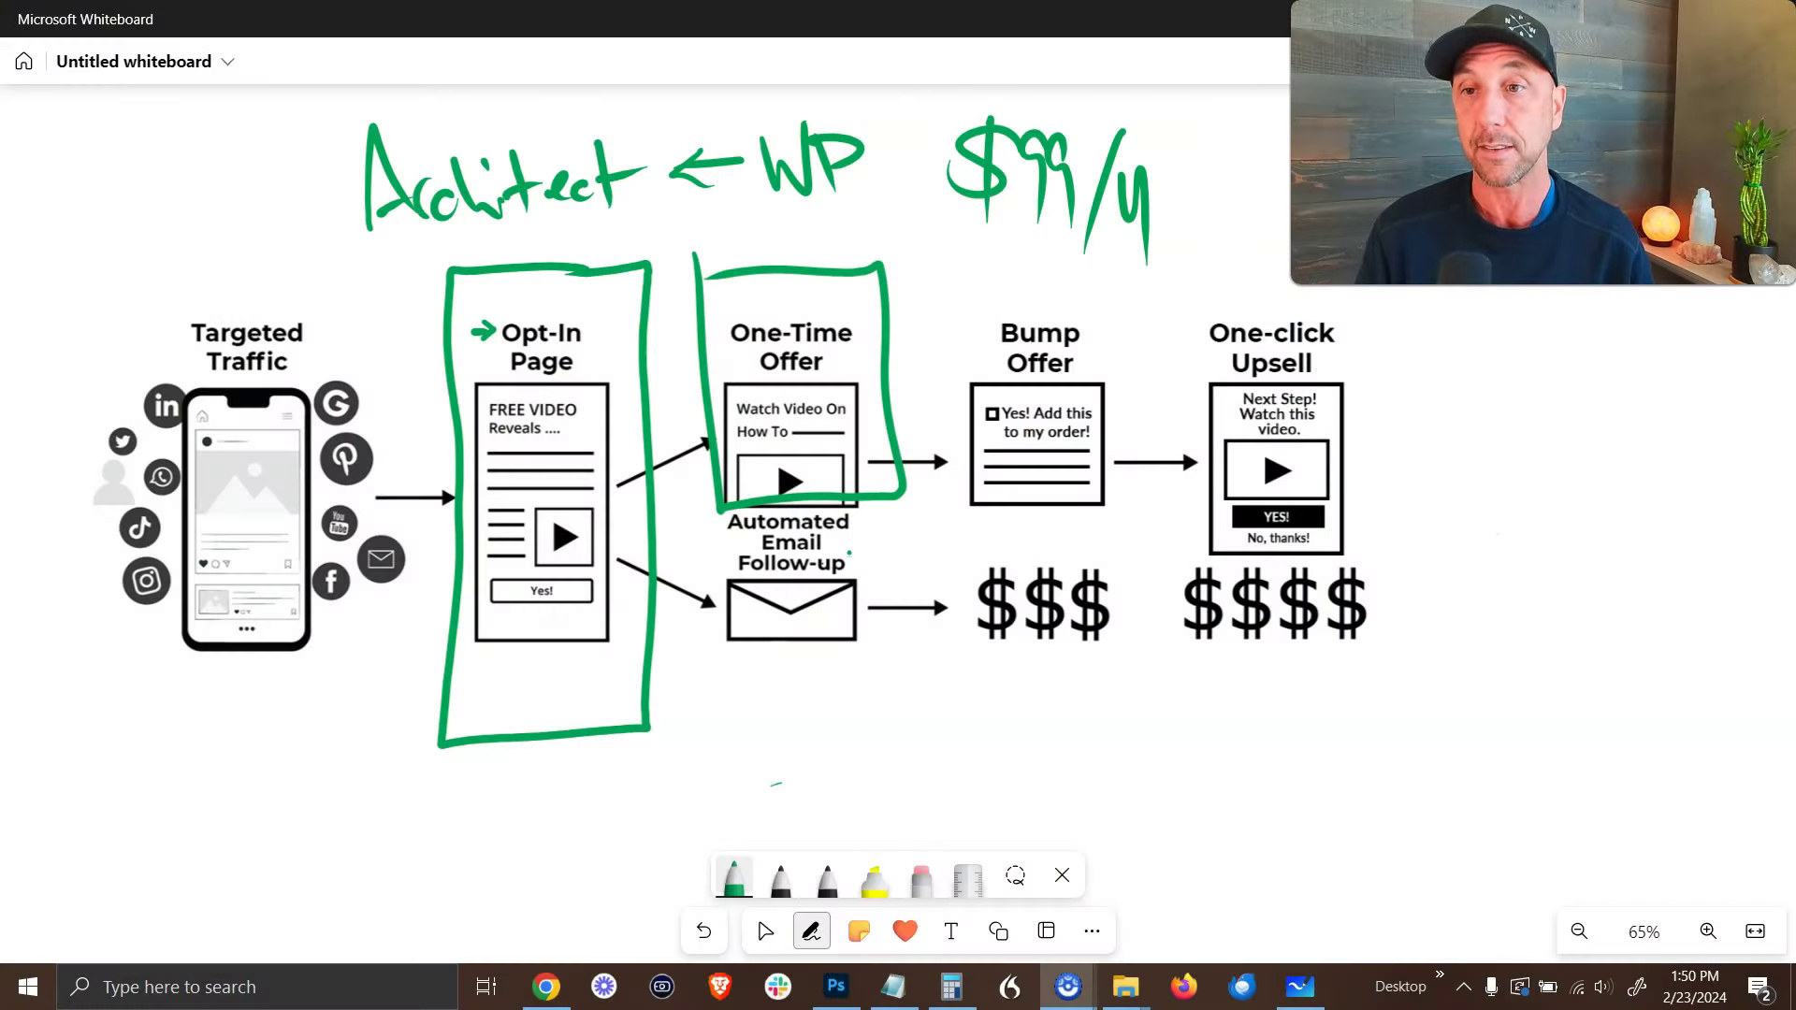
Erase the Architect note, the Opt-In and One-Time Offer boxes, and the Opt-In arrow.
left_click(921, 878)
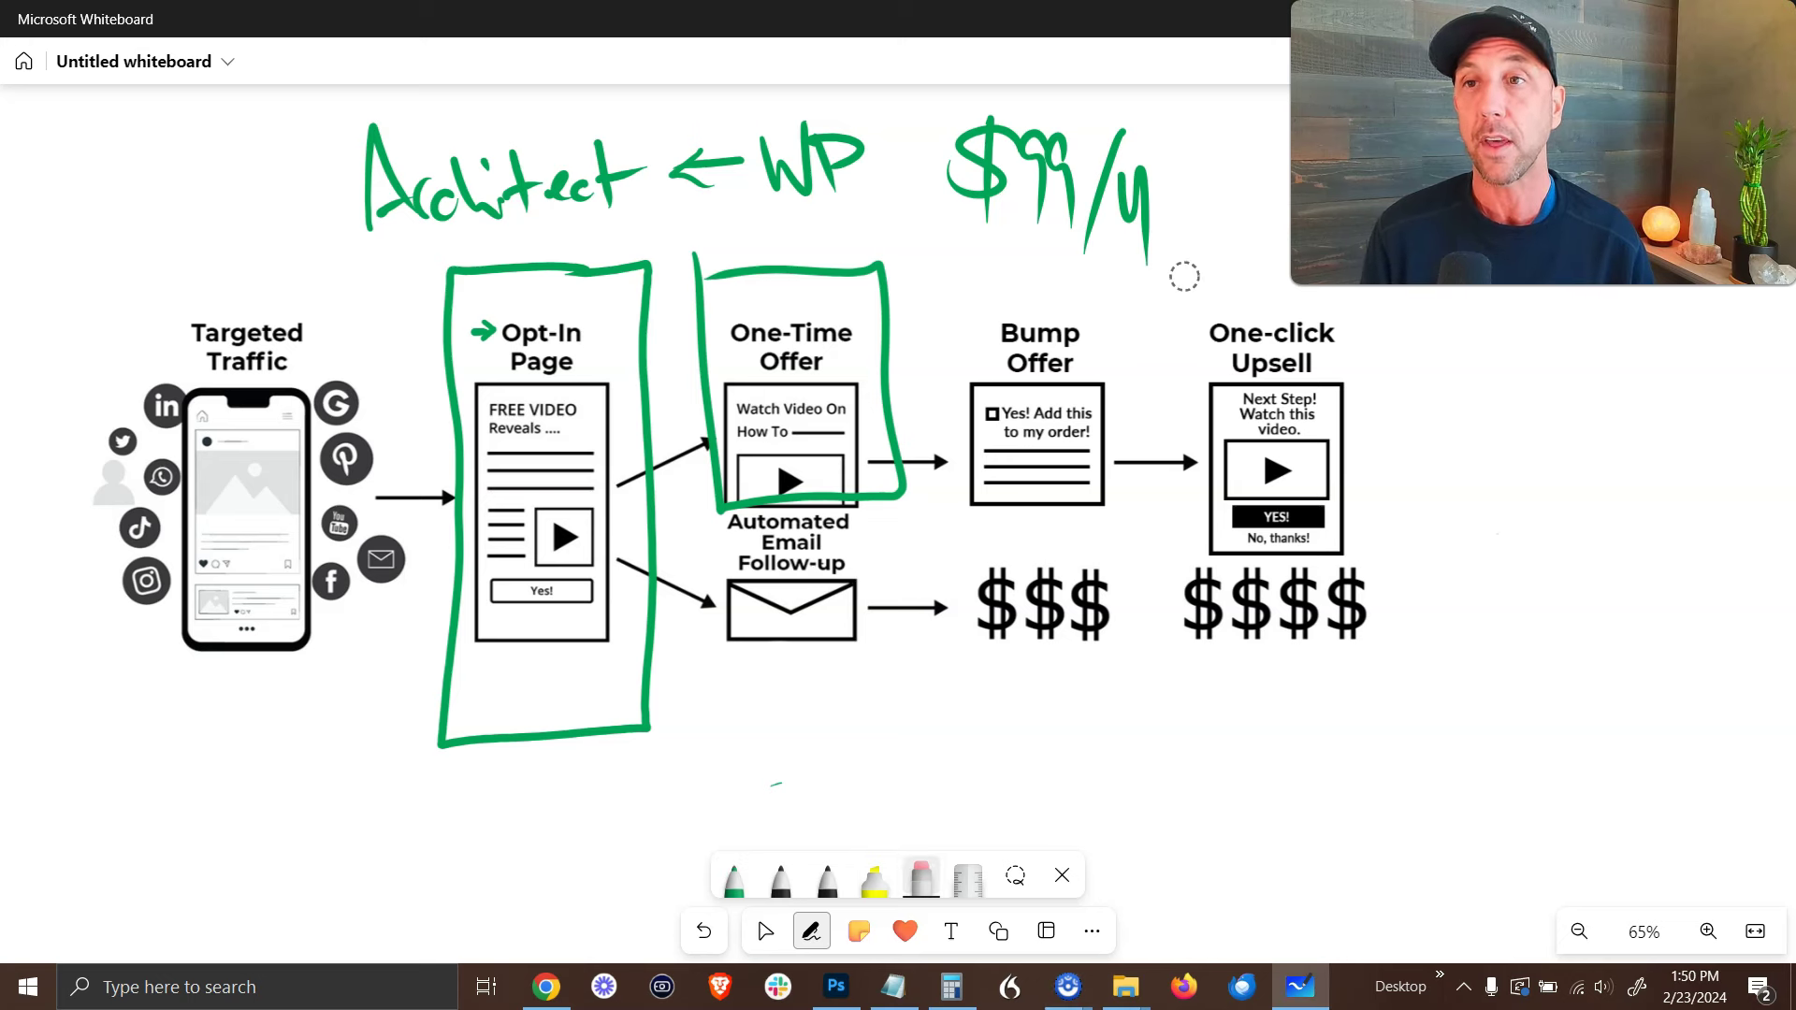
mouse_move(1146, 187)
left_mouse_down()
mouse_move(950, 168)
mouse_move(369, 177)
mouse_move(842, 149)
left_mouse_up()
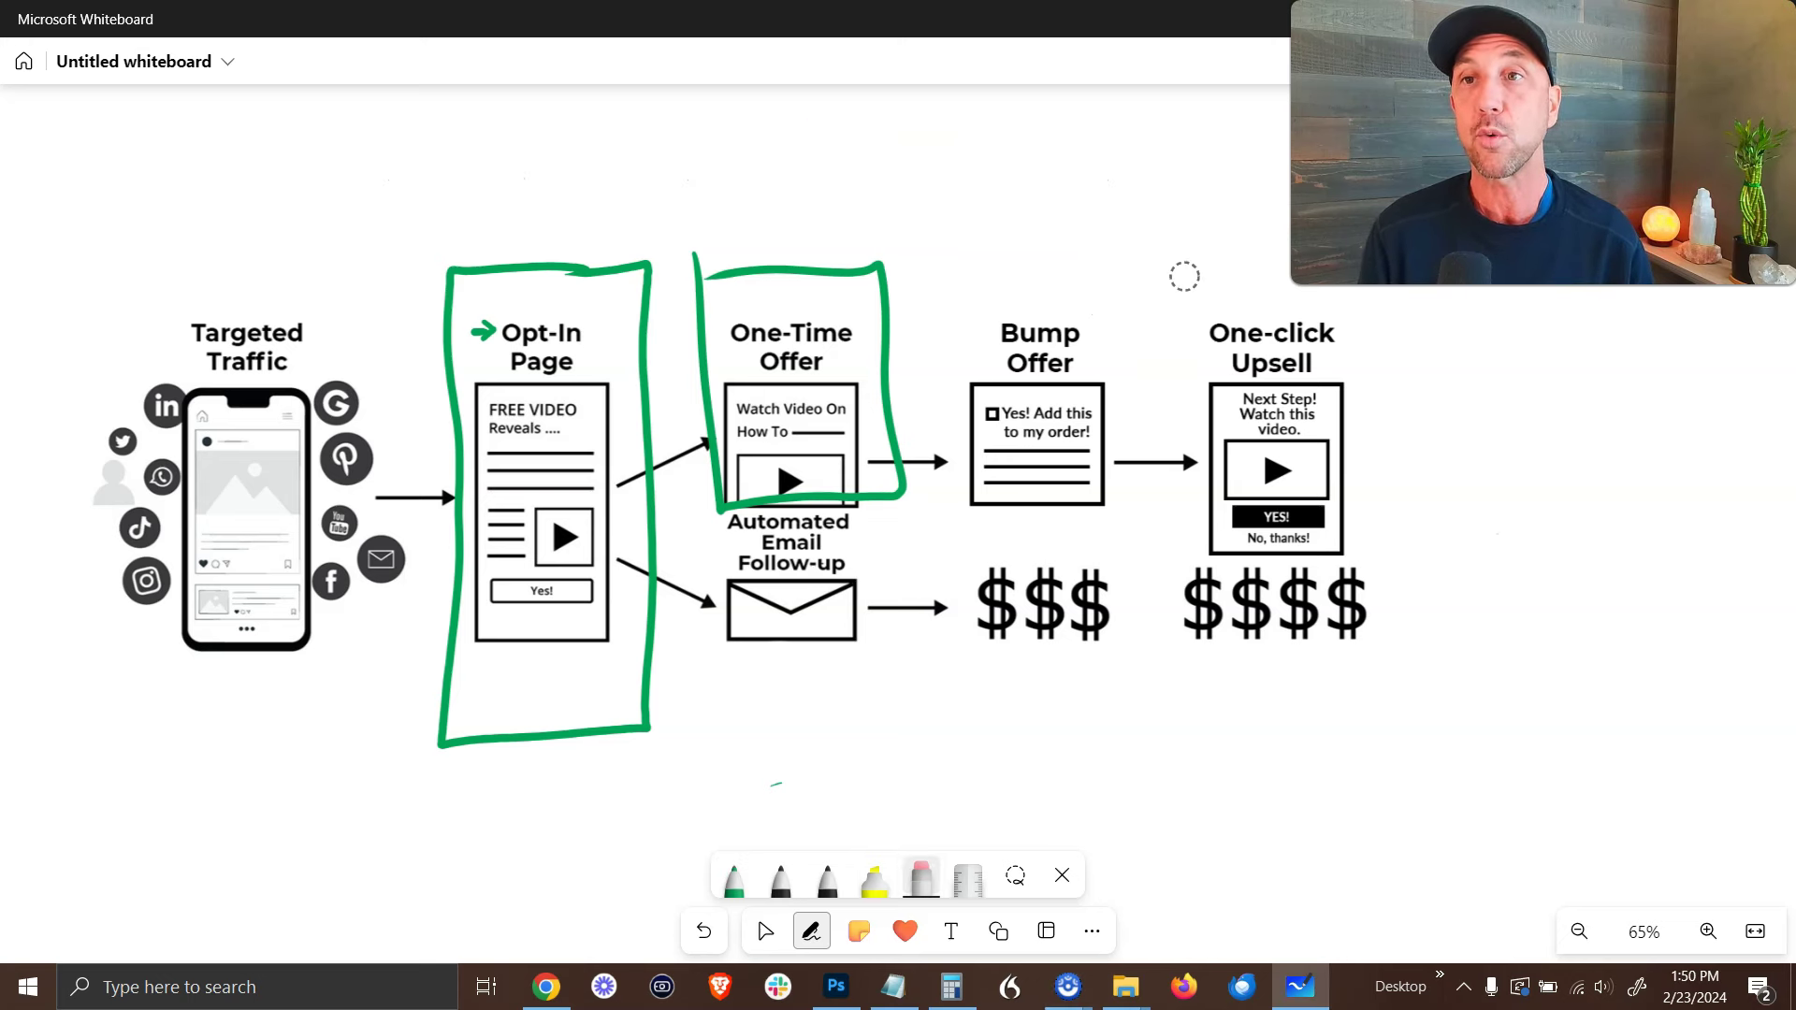
left_click_drag(1185, 277, 646, 435)
left_click_drag(497, 293, 484, 332)
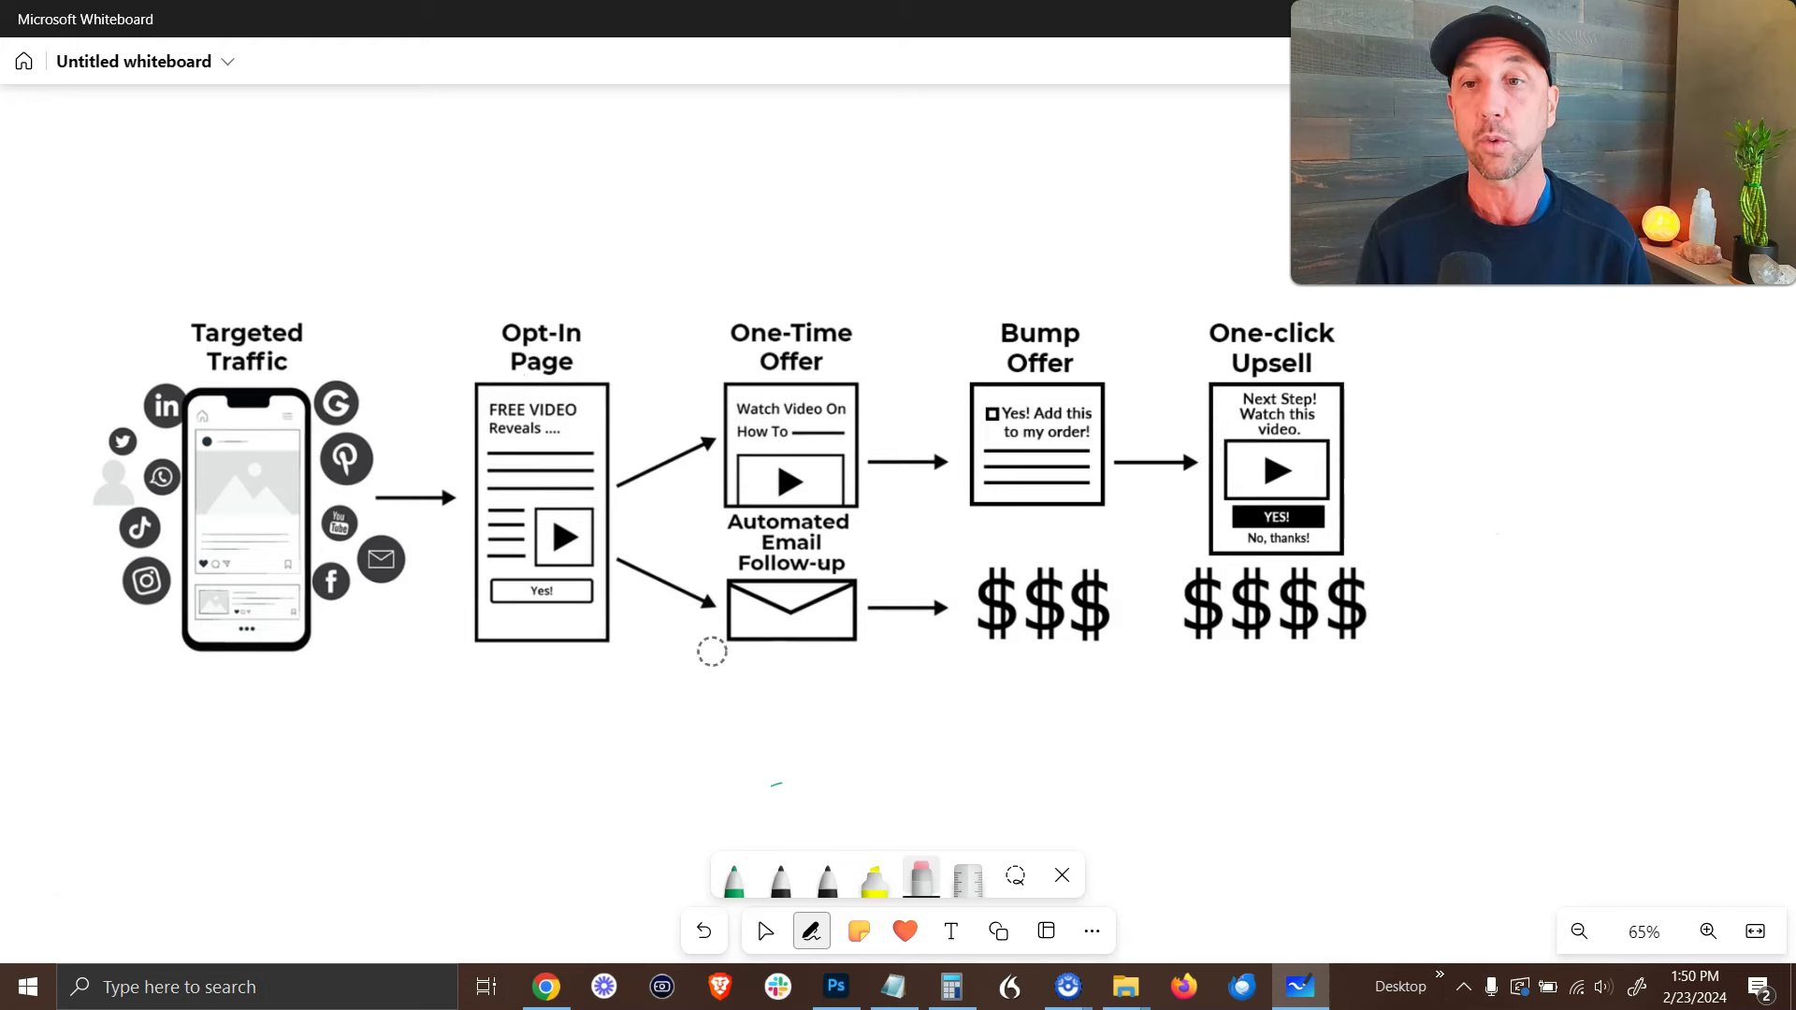
Bracket Opt-In Page and write 'Aw.', 'Arc.' and 'LP.' above it in green.
left_click(735, 880)
mouse_move(615, 279)
left_mouse_down()
mouse_move(431, 652)
mouse_move(655, 665)
mouse_move(608, 241)
left_mouse_up()
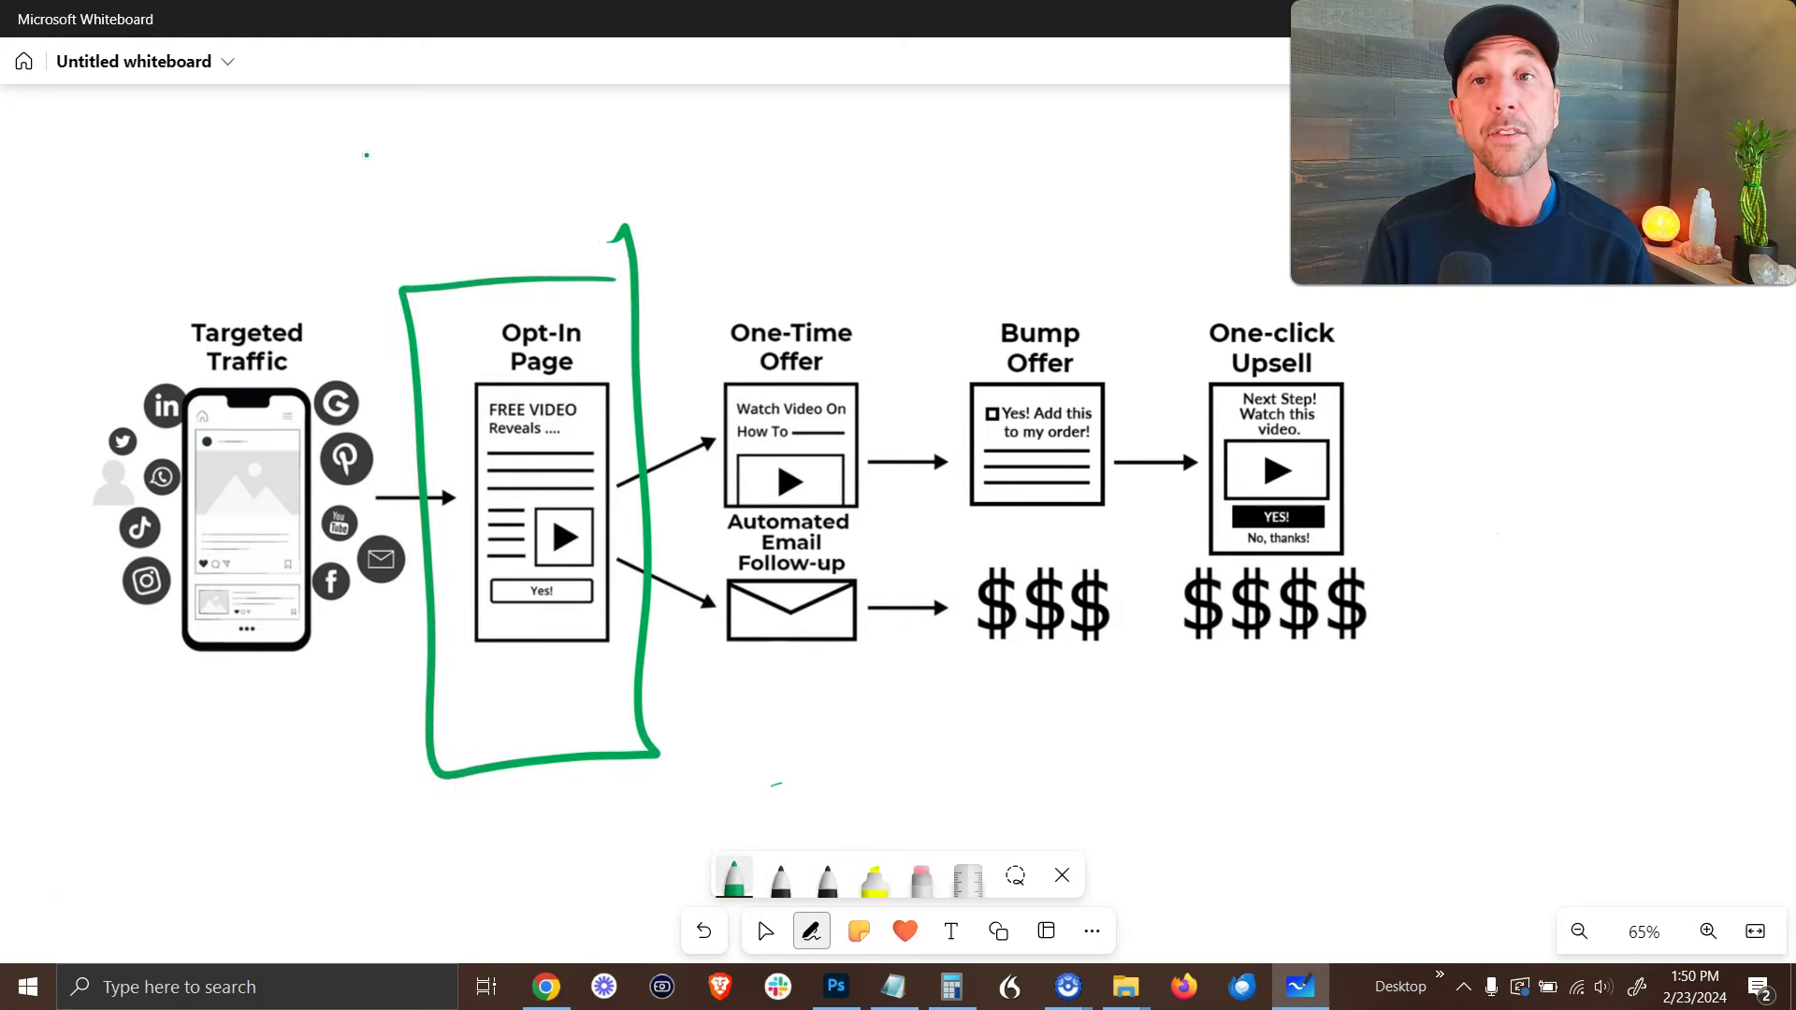
mouse_move(351, 192)
left_mouse_down()
mouse_move(386, 192)
mouse_move(379, 176)
left_mouse_up()
left_click_drag(393, 155, 430, 152)
mouse_move(363, 269)
left_mouse_down()
mouse_move(393, 266)
mouse_move(391, 245)
left_mouse_up()
mouse_move(400, 264)
left_mouse_down()
mouse_move(418, 230)
mouse_move(434, 256)
left_mouse_up()
left_click(450, 245)
mouse_move(531, 128)
left_mouse_down()
mouse_move(564, 179)
mouse_move(576, 140)
left_mouse_up()
left_click(603, 161)
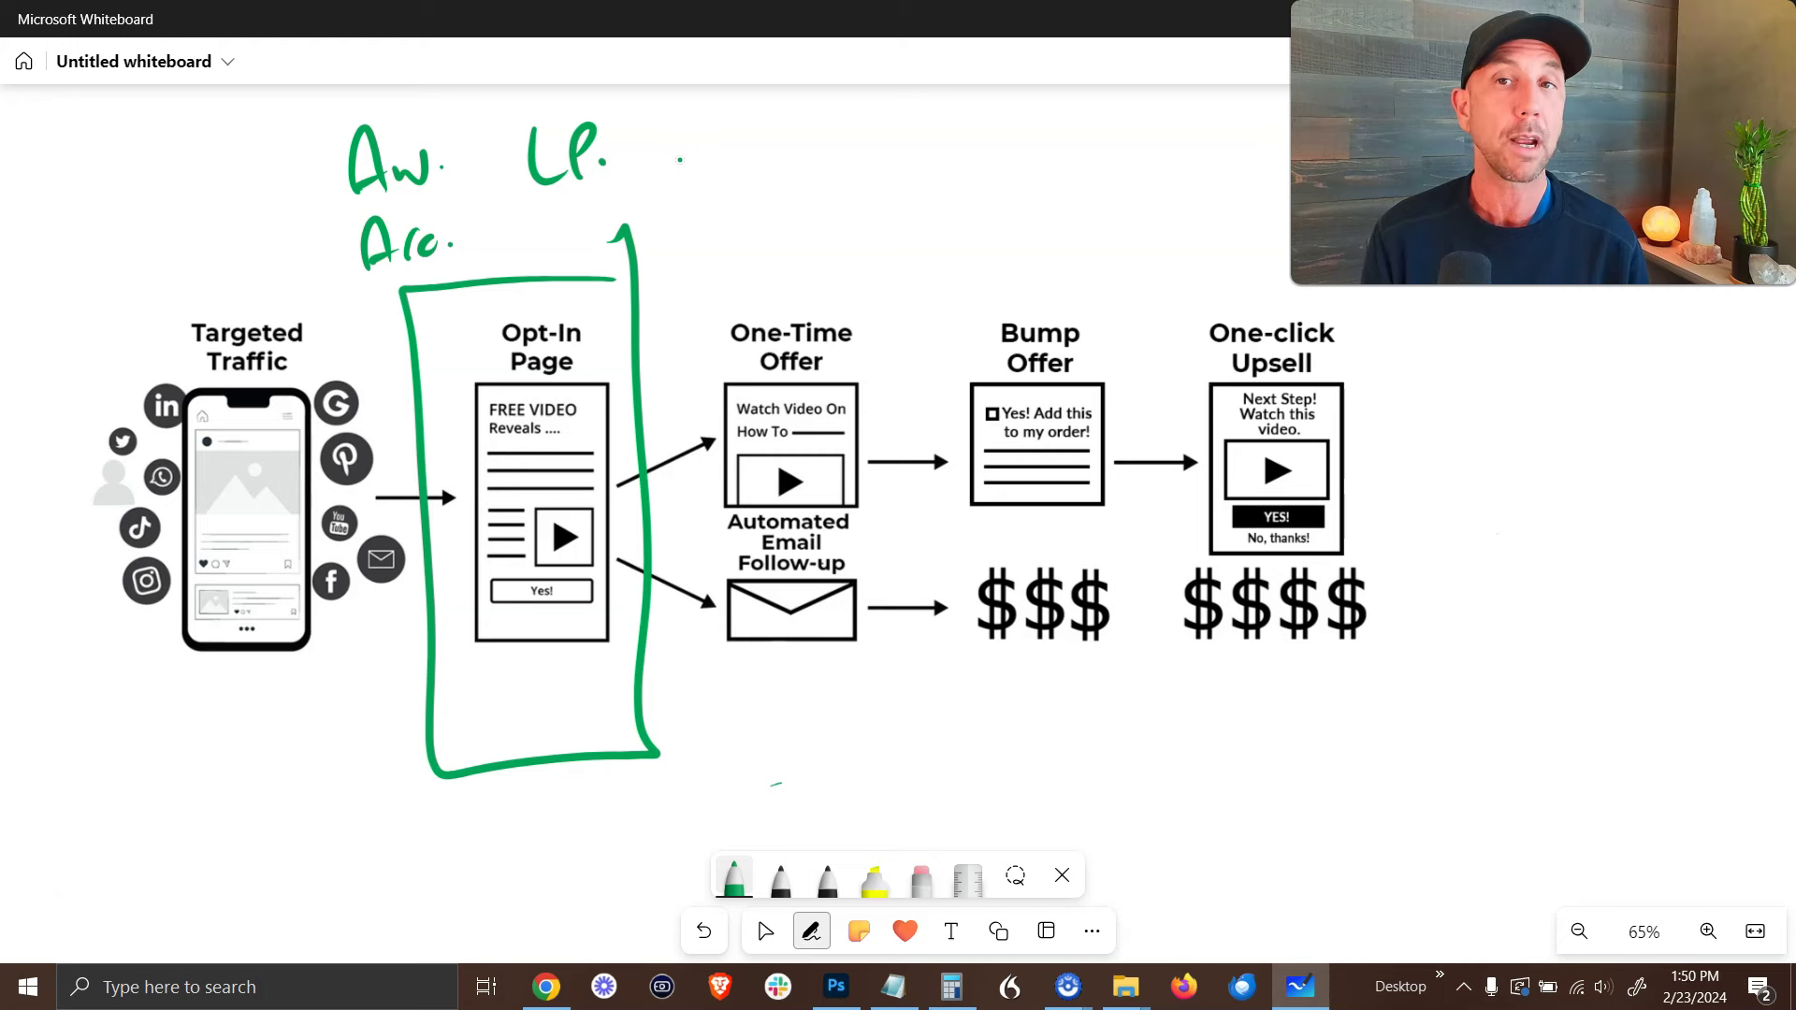
Circle 'Aw.' with an arrow pointing into it, and box the One-Time Offer block.
mouse_move(435, 103)
left_mouse_down()
mouse_move(327, 201)
mouse_move(375, 111)
left_mouse_up()
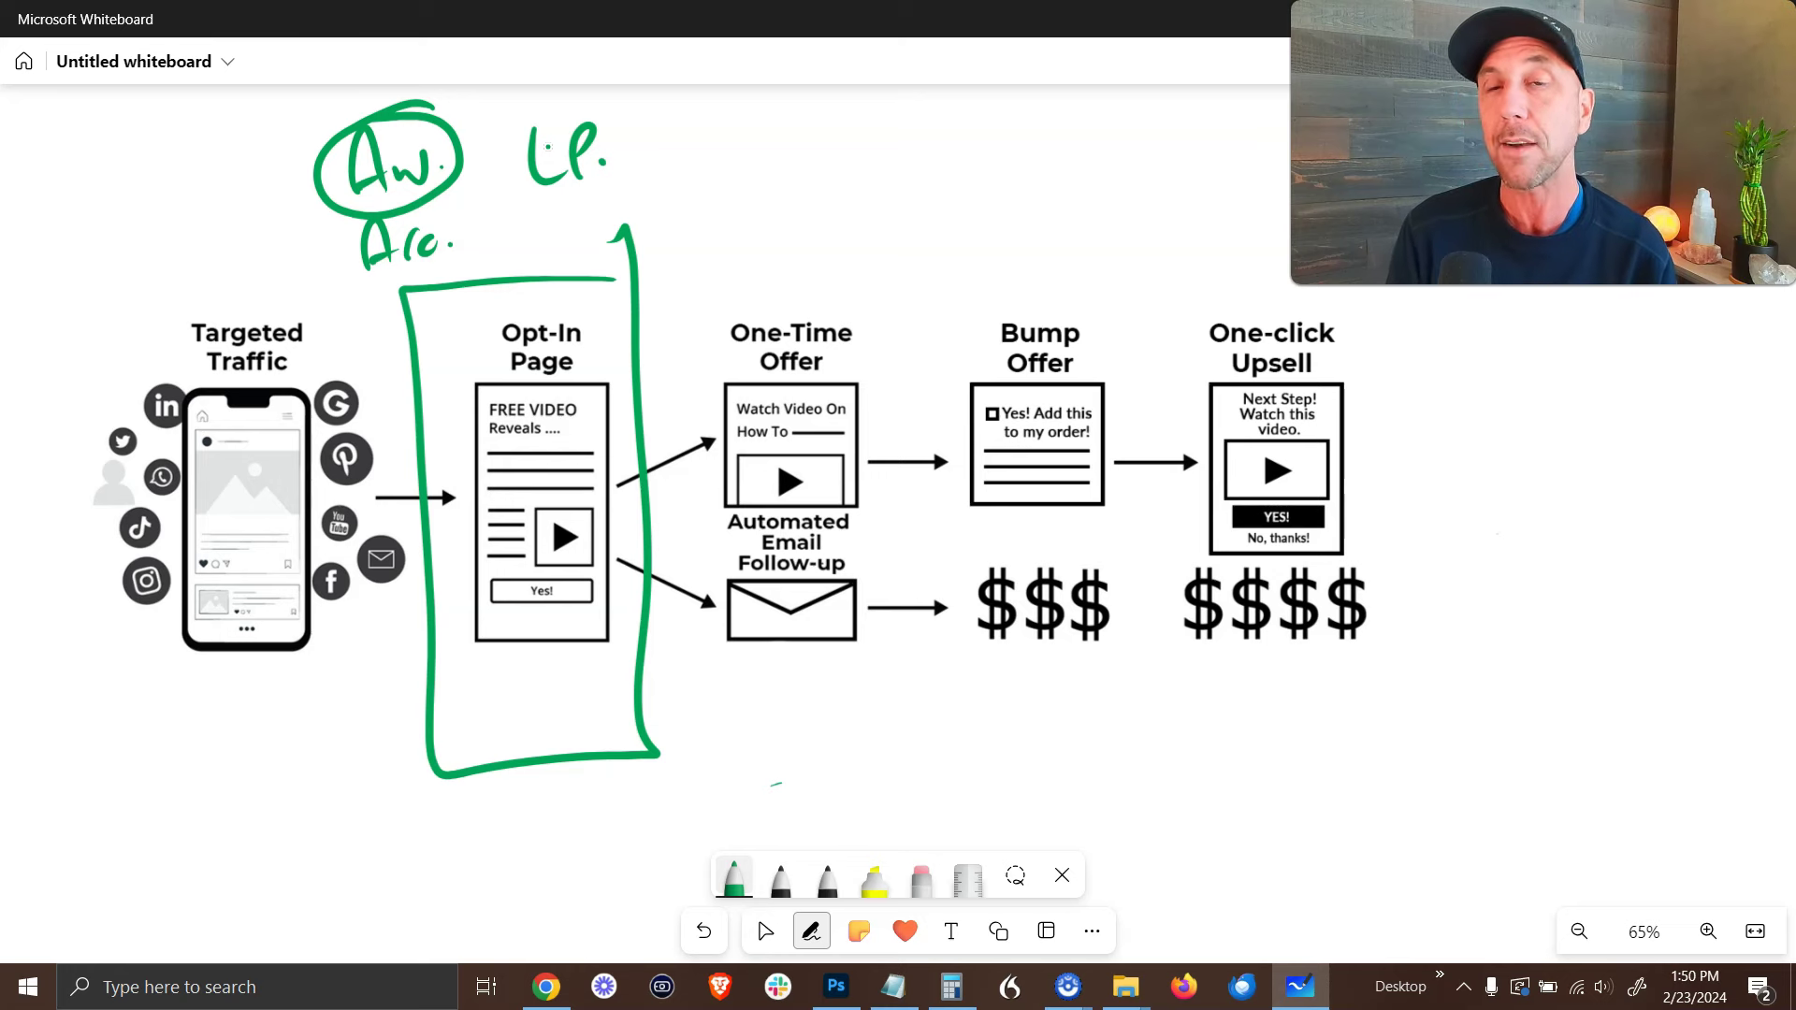
left_click_drag(200, 185, 289, 155)
mouse_move(266, 137)
left_mouse_down()
mouse_move(283, 145)
mouse_move(264, 190)
left_mouse_up()
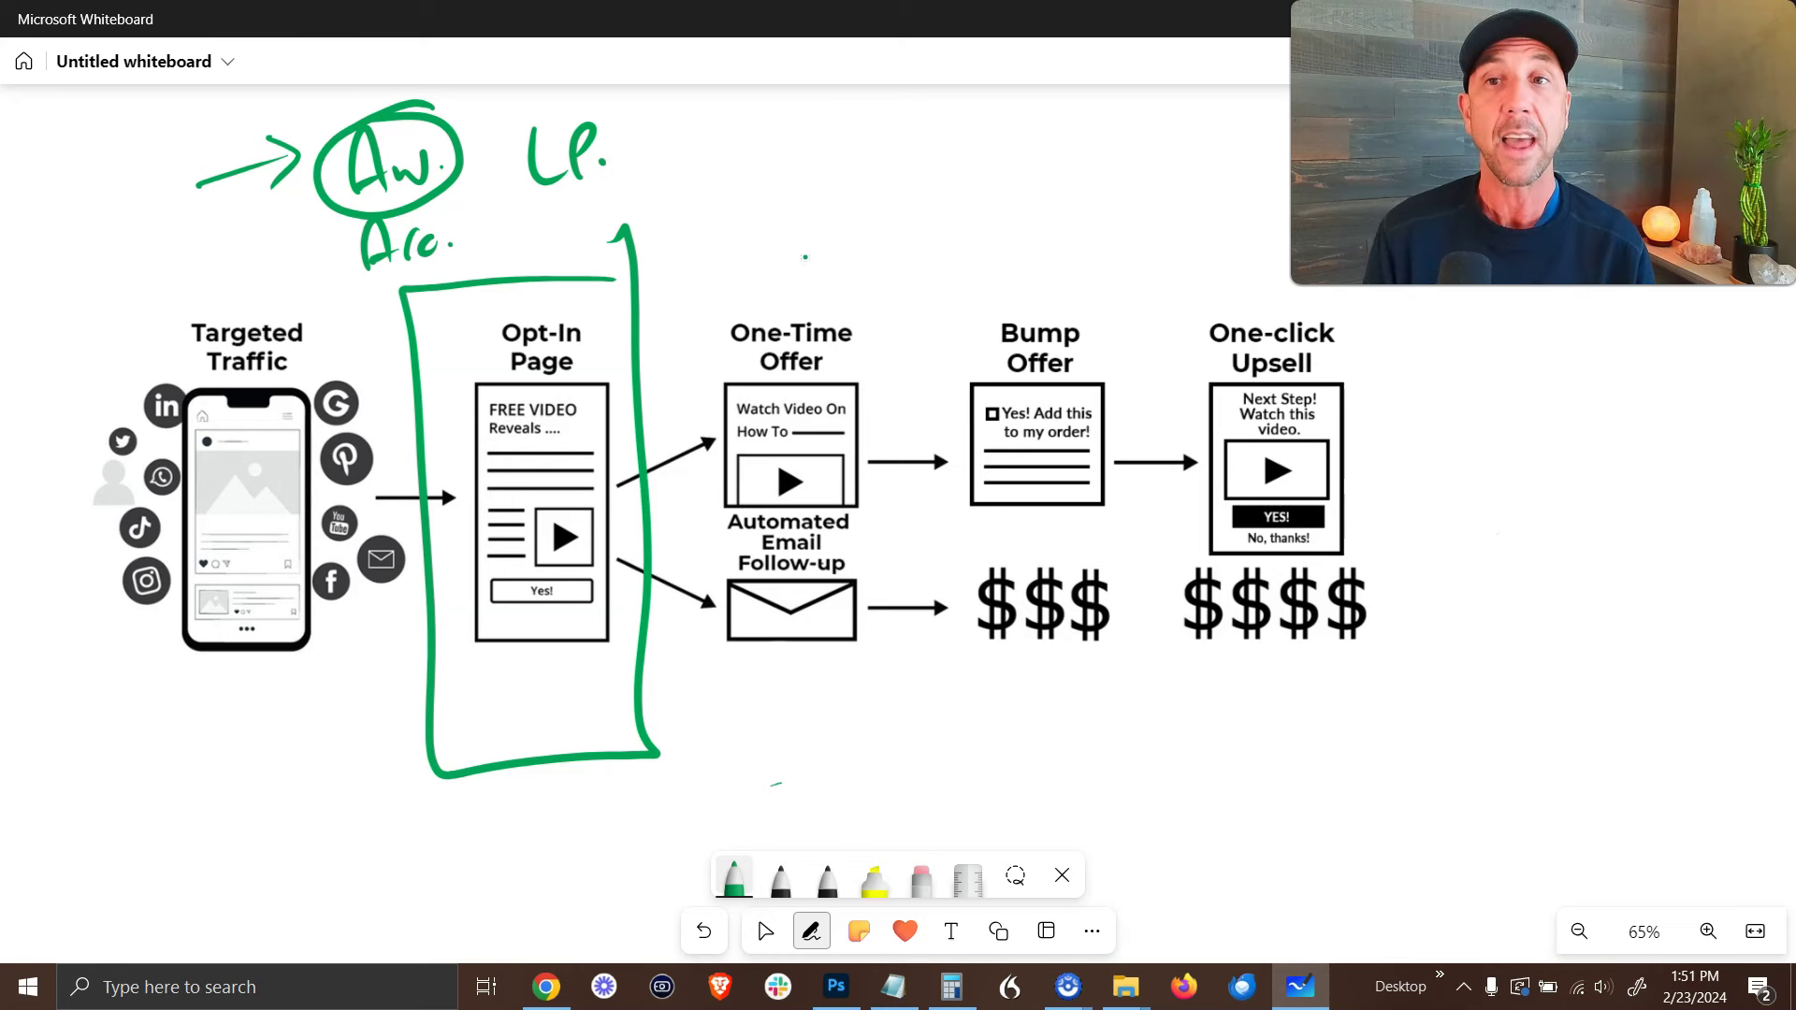
mouse_move(884, 269)
left_mouse_down()
mouse_move(689, 271)
mouse_move(882, 545)
mouse_move(926, 277)
mouse_move(823, 269)
left_mouse_up()
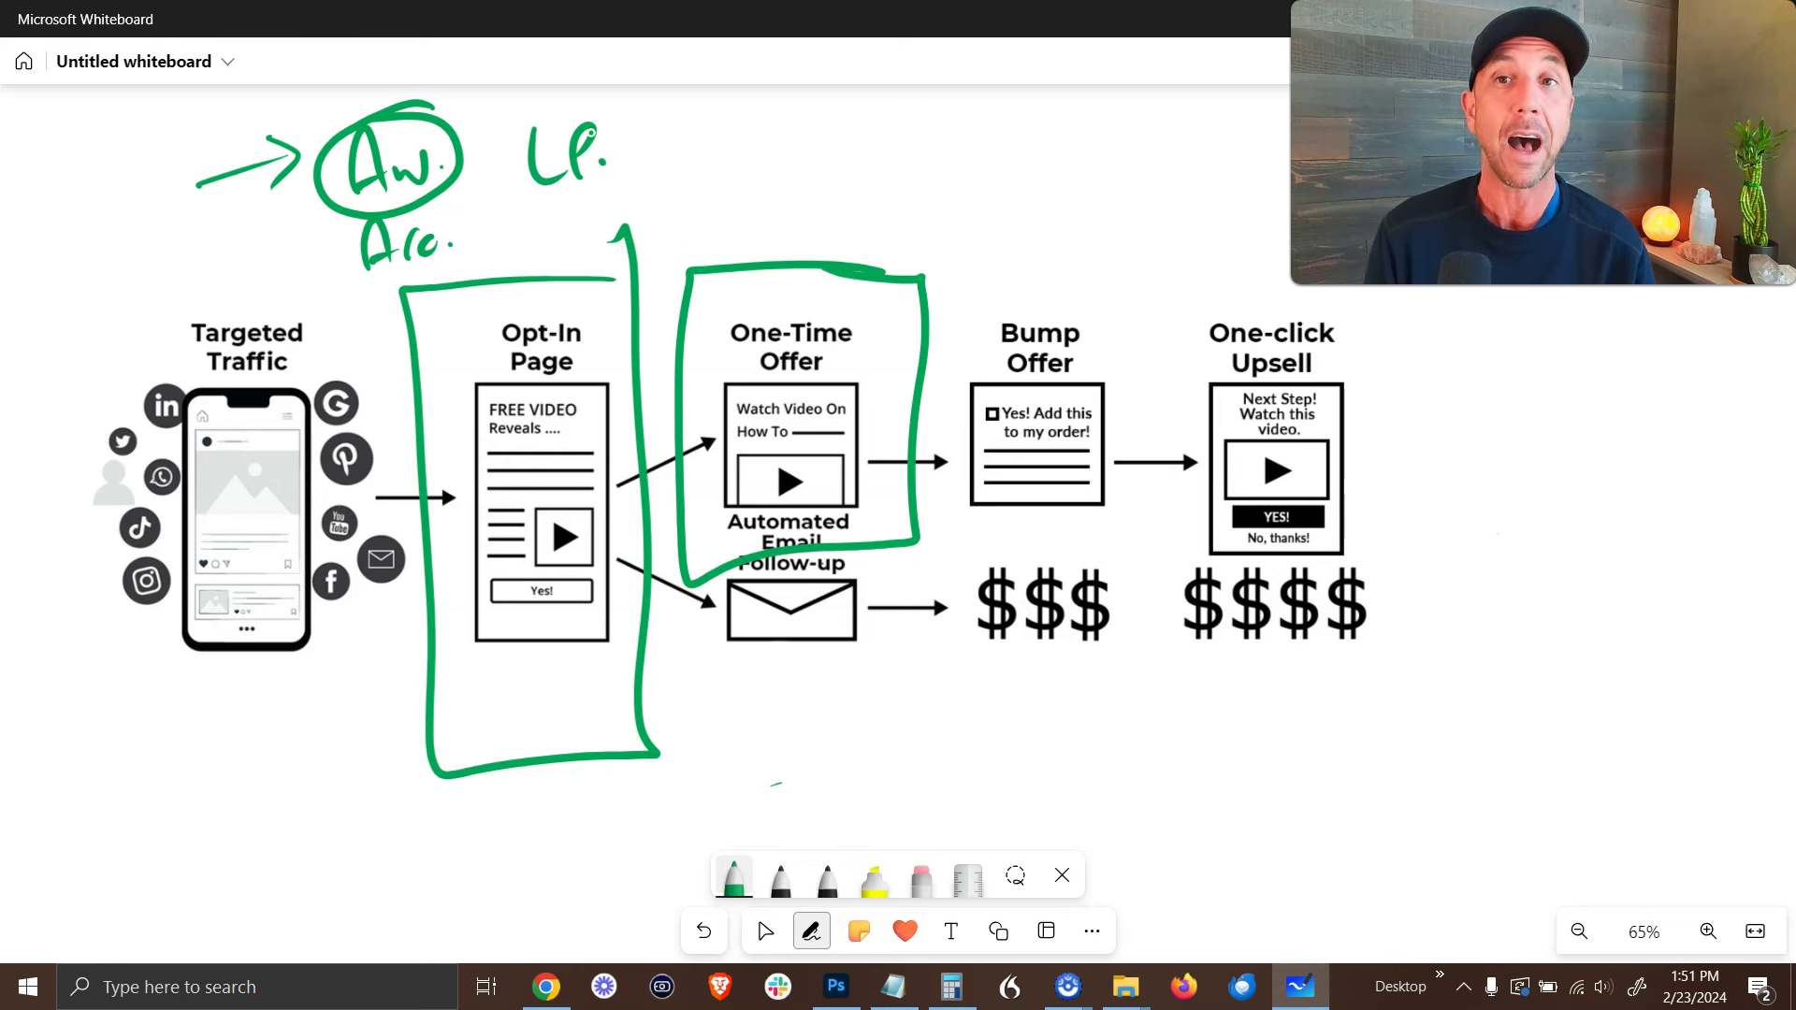
Box 'LP.' and draw an arrow from it down to Opt-In.
mouse_move(619, 103)
left_mouse_down()
mouse_move(595, 103)
mouse_move(589, 214)
mouse_move(645, 88)
left_mouse_up()
left_click_drag(587, 197, 545, 273)
mouse_move(544, 273)
left_mouse_down()
mouse_move(592, 234)
mouse_move(697, 298)
left_mouse_up()
Draw an arrow toward One-Time Offer and label it 'S.C.' with 'T.C.' below.
mouse_move(815, 112)
left_mouse_down()
mouse_move(786, 124)
mouse_move(782, 169)
left_mouse_up()
left_click(835, 153)
mouse_move(870, 117)
left_mouse_down()
mouse_move(881, 167)
mouse_move(824, 251)
left_mouse_up()
left_click(894, 153)
left_click(851, 236)
mouse_move(804, 211)
left_mouse_down()
mouse_move(866, 198)
mouse_move(897, 244)
left_mouse_up()
left_click(918, 234)
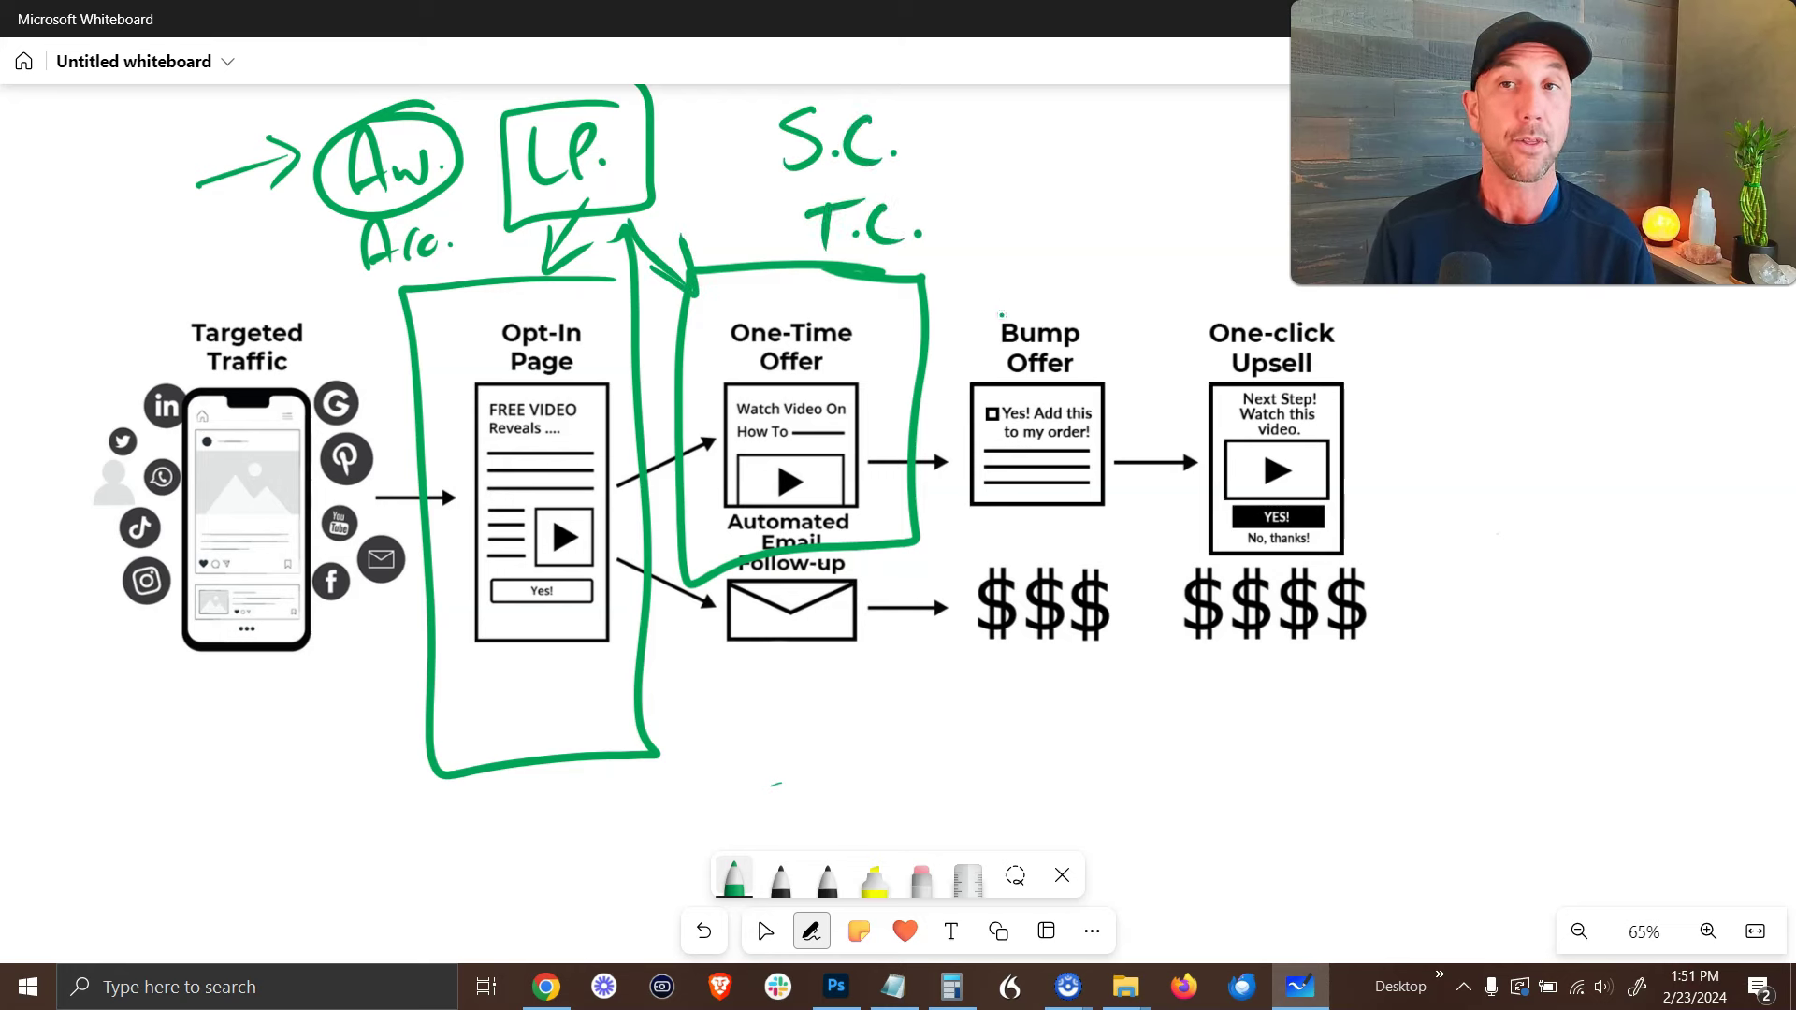
Box Bump Offer and Upsell, with arrows from T.C. and S.C. into it.
left_click_drag(1007, 355, 993, 399)
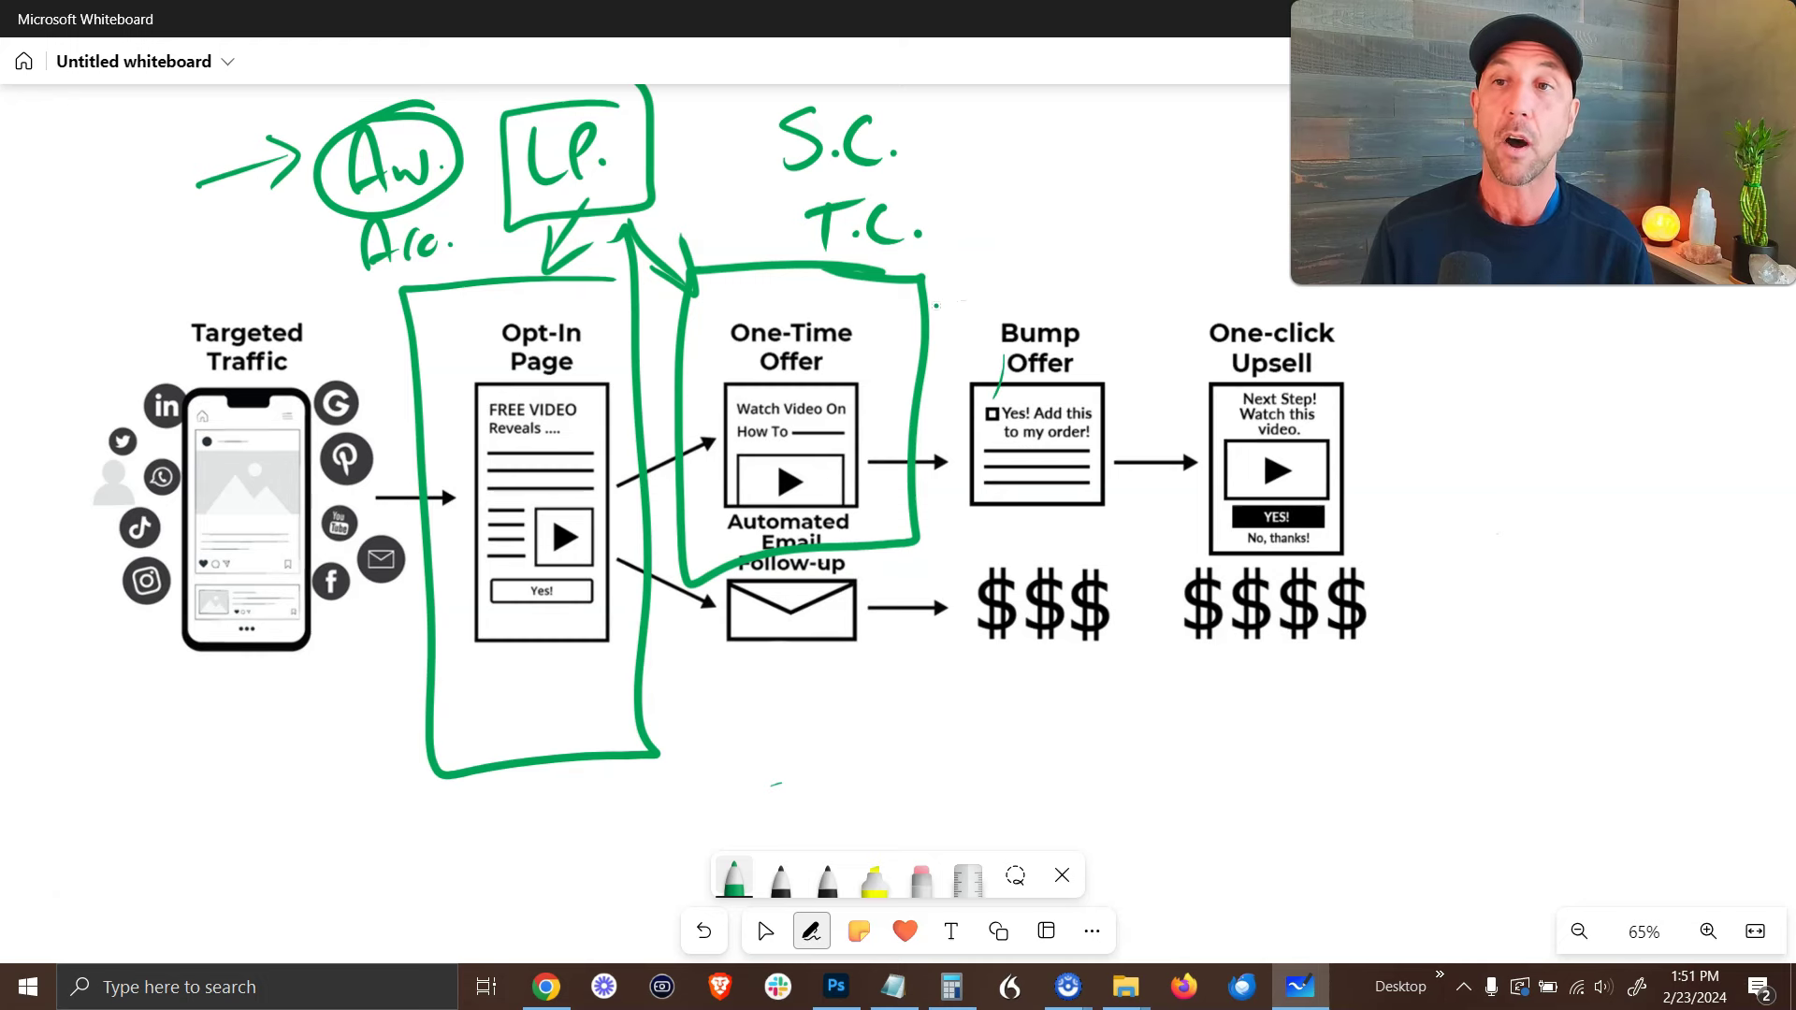
mouse_move(932, 306)
left_mouse_down()
mouse_move(1347, 313)
mouse_move(1388, 532)
mouse_move(896, 535)
left_mouse_up()
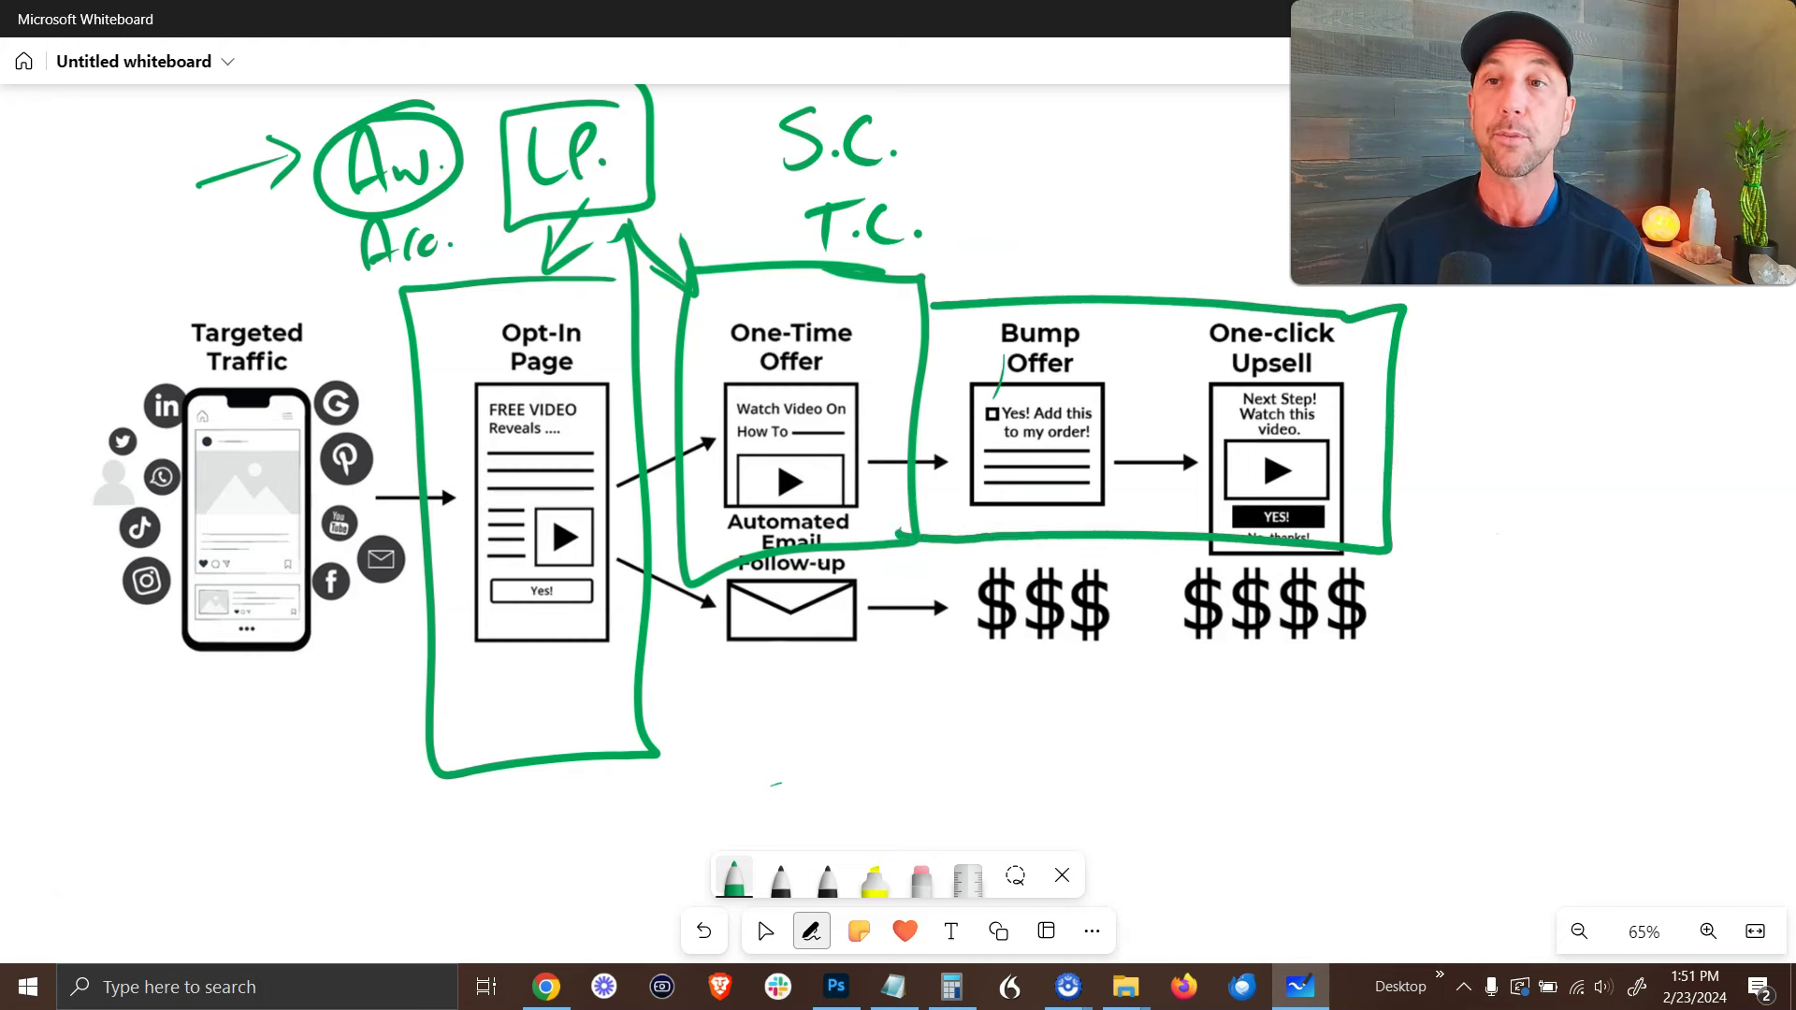
mouse_move(940, 222)
left_mouse_down()
mouse_move(994, 271)
mouse_move(1003, 249)
left_mouse_up()
mouse_move(933, 151)
left_mouse_down()
mouse_move(982, 148)
mouse_move(1186, 283)
left_mouse_up()
mouse_move(1123, 245)
left_mouse_down()
mouse_move(1160, 271)
mouse_move(1197, 221)
left_mouse_up()
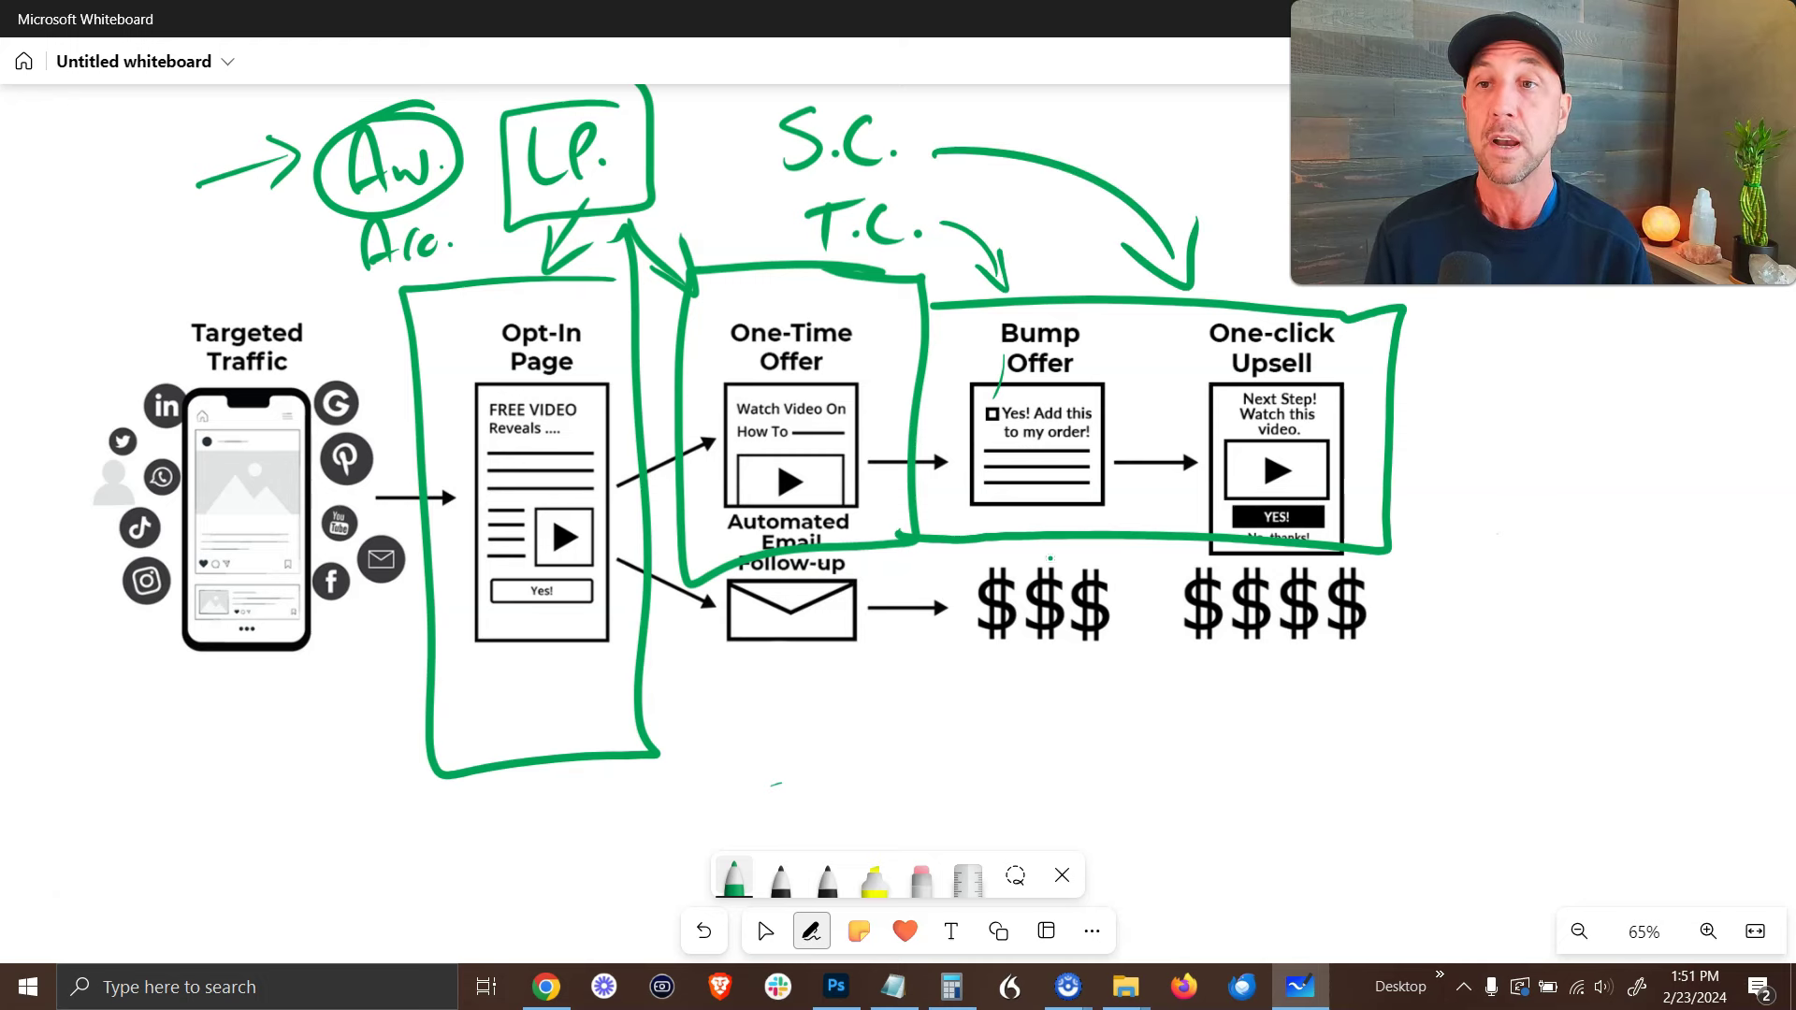
Loop the email and $$$ row and write 'A.' beneath it.
mouse_move(1067, 558)
left_mouse_down()
mouse_move(748, 561)
mouse_move(824, 703)
mouse_move(1353, 706)
mouse_move(1342, 541)
mouse_move(882, 561)
left_mouse_up()
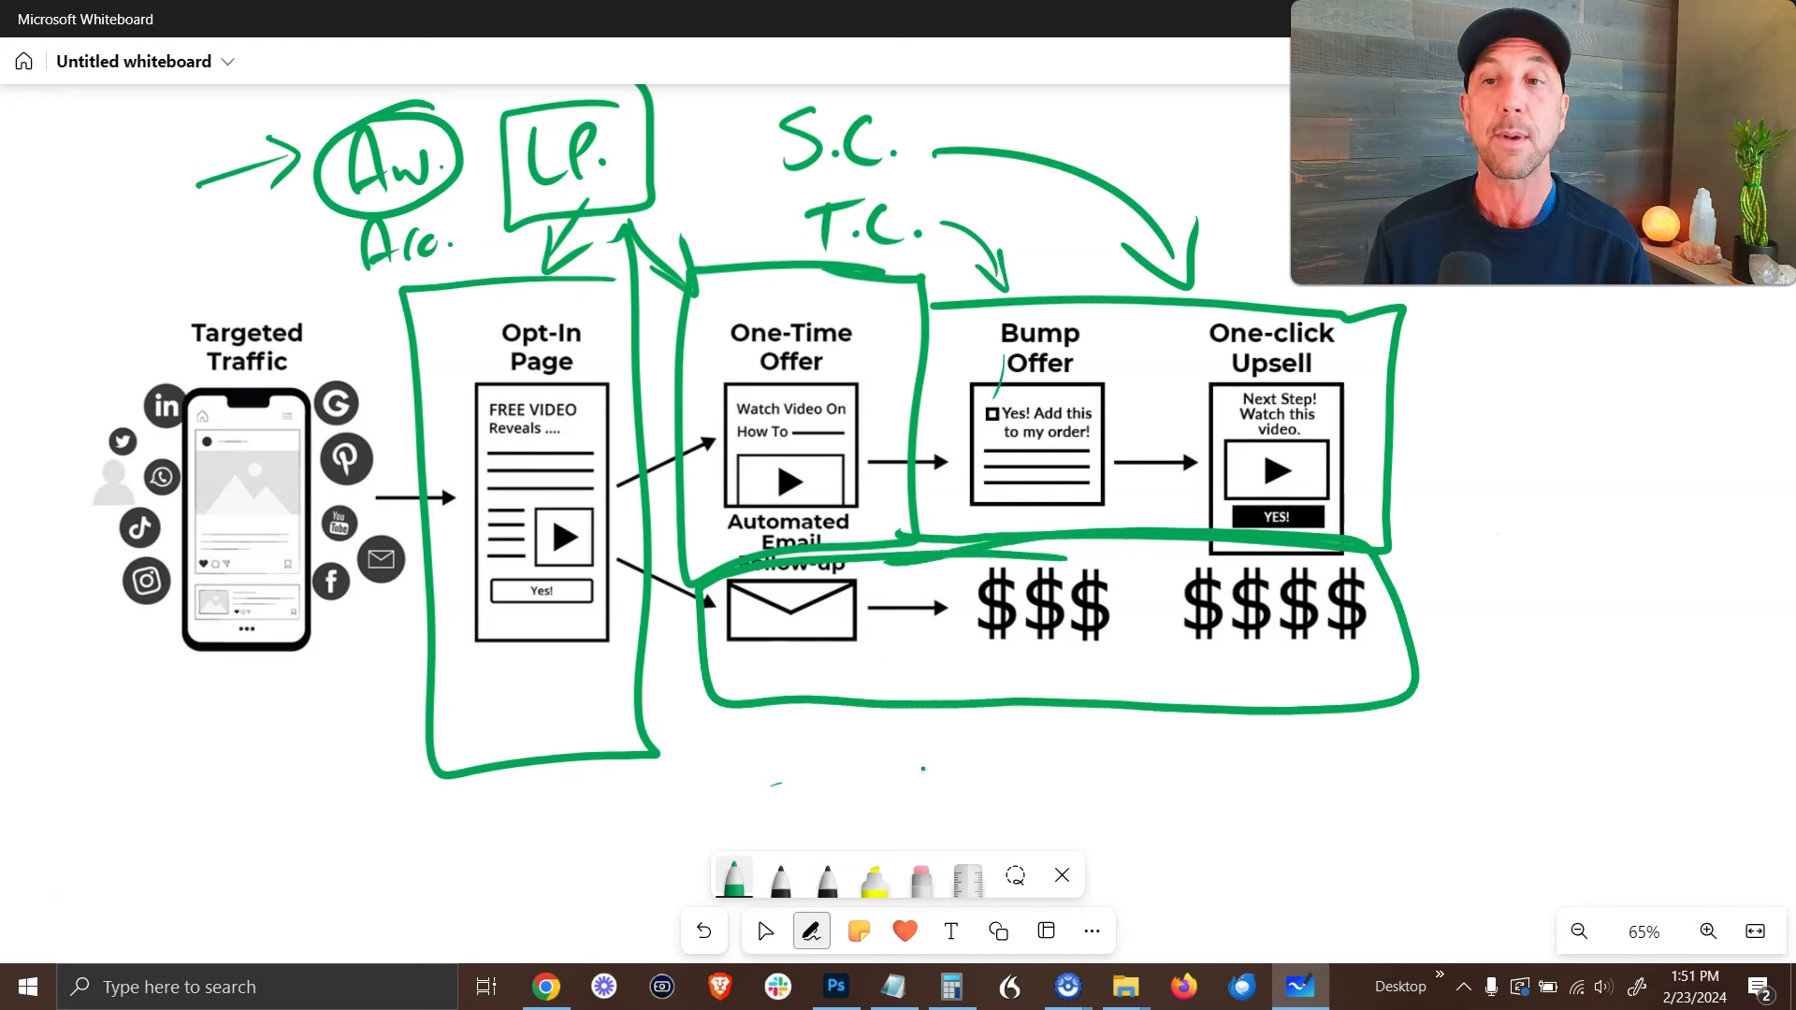
left_click_drag(923, 784, 956, 772)
left_click(973, 760)
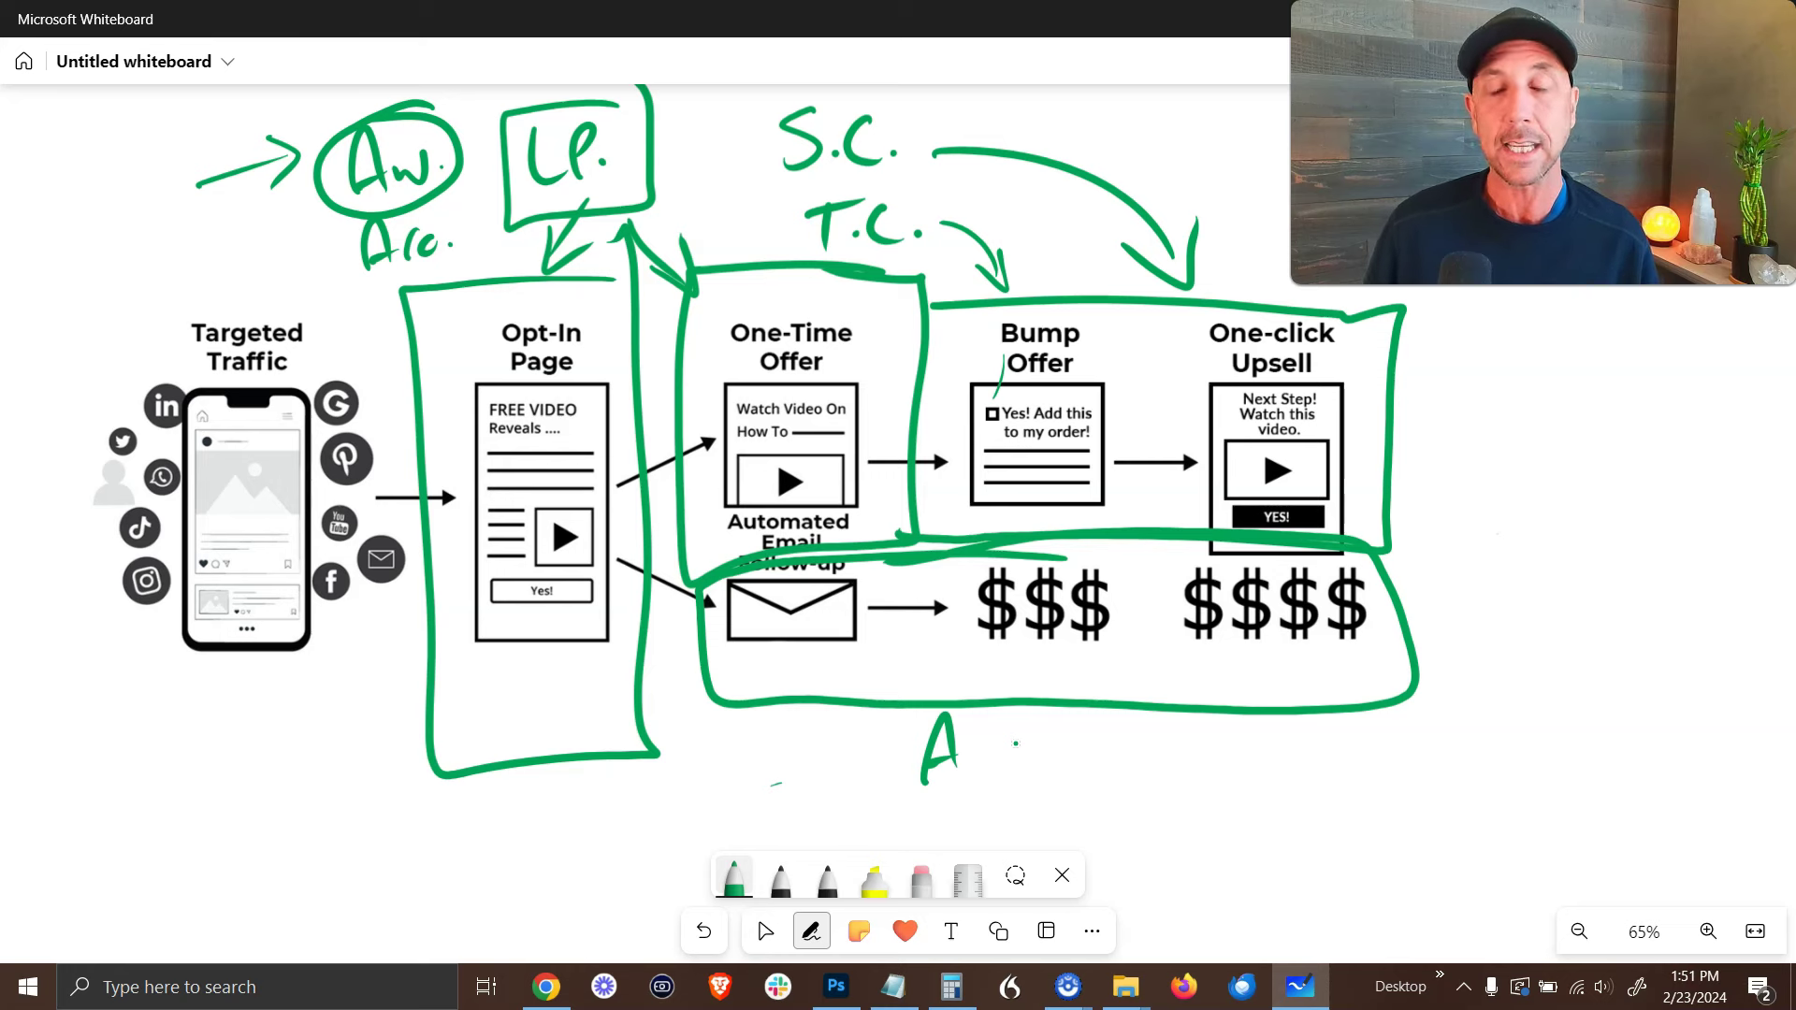
left_click(765, 931)
left_click(811, 930)
left_click(765, 931)
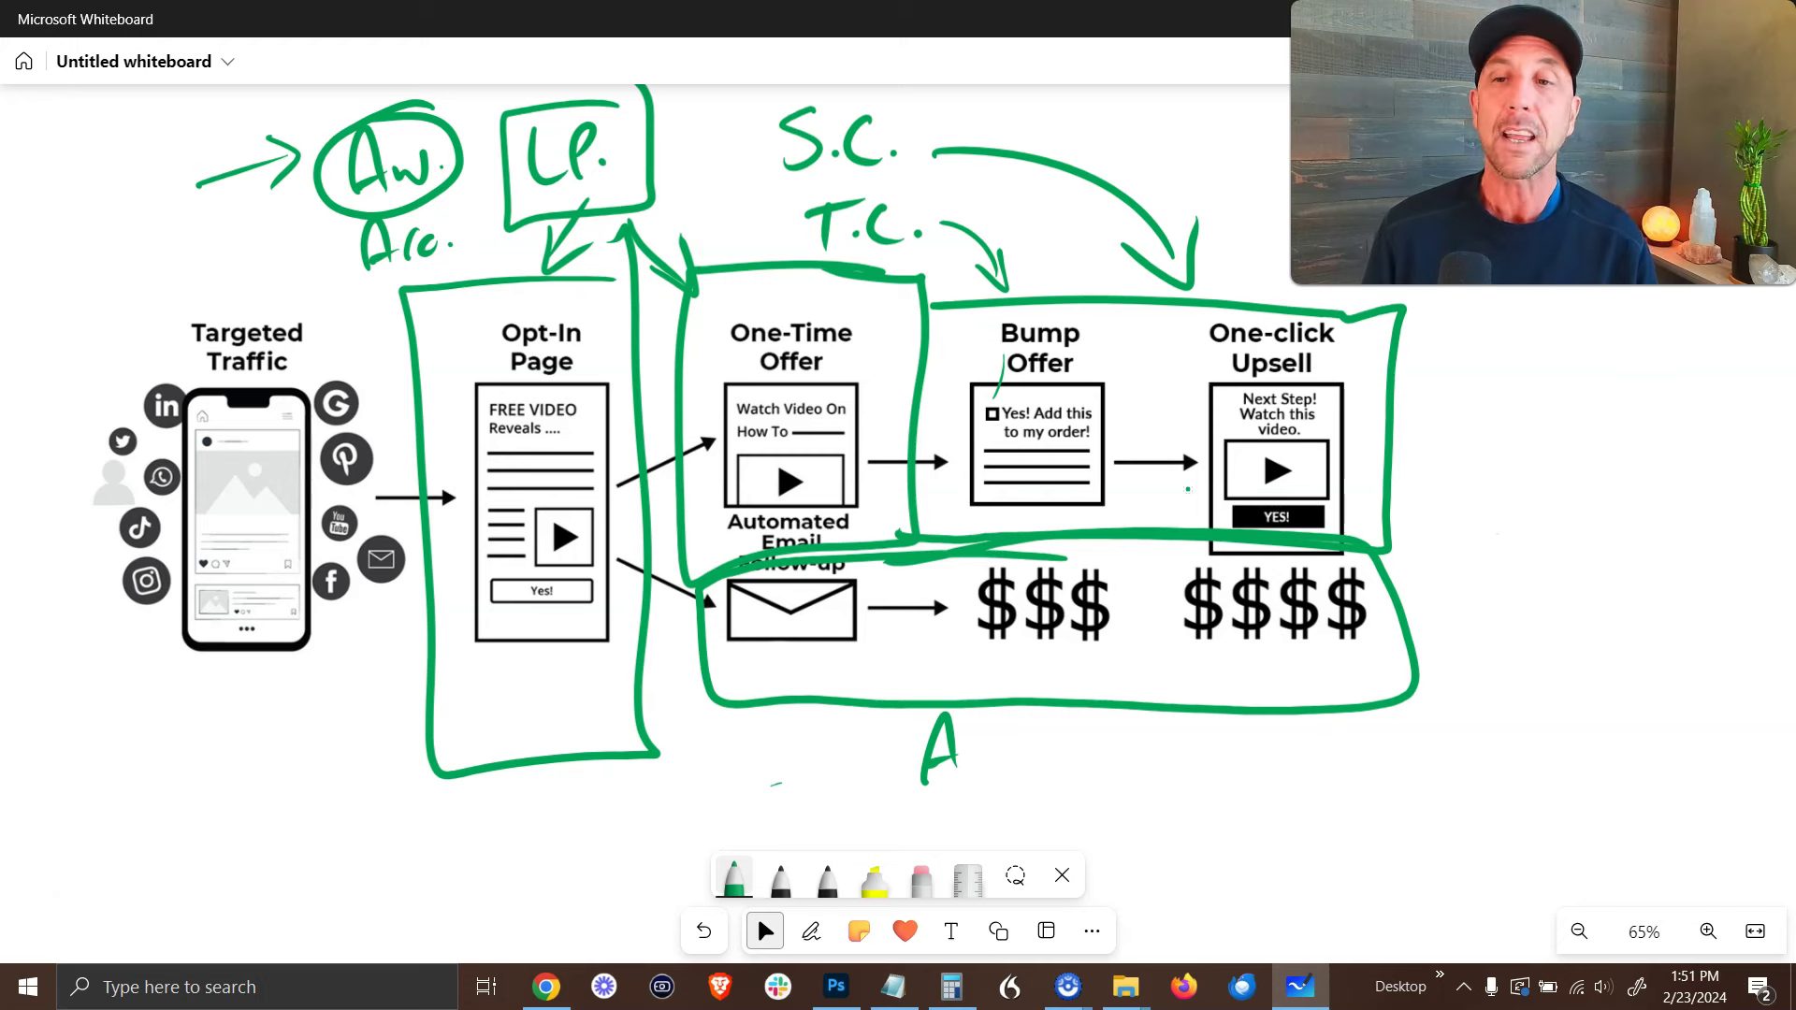
Switch back to the green pen to continue inking on the funnel diagram.
left_click(811, 931)
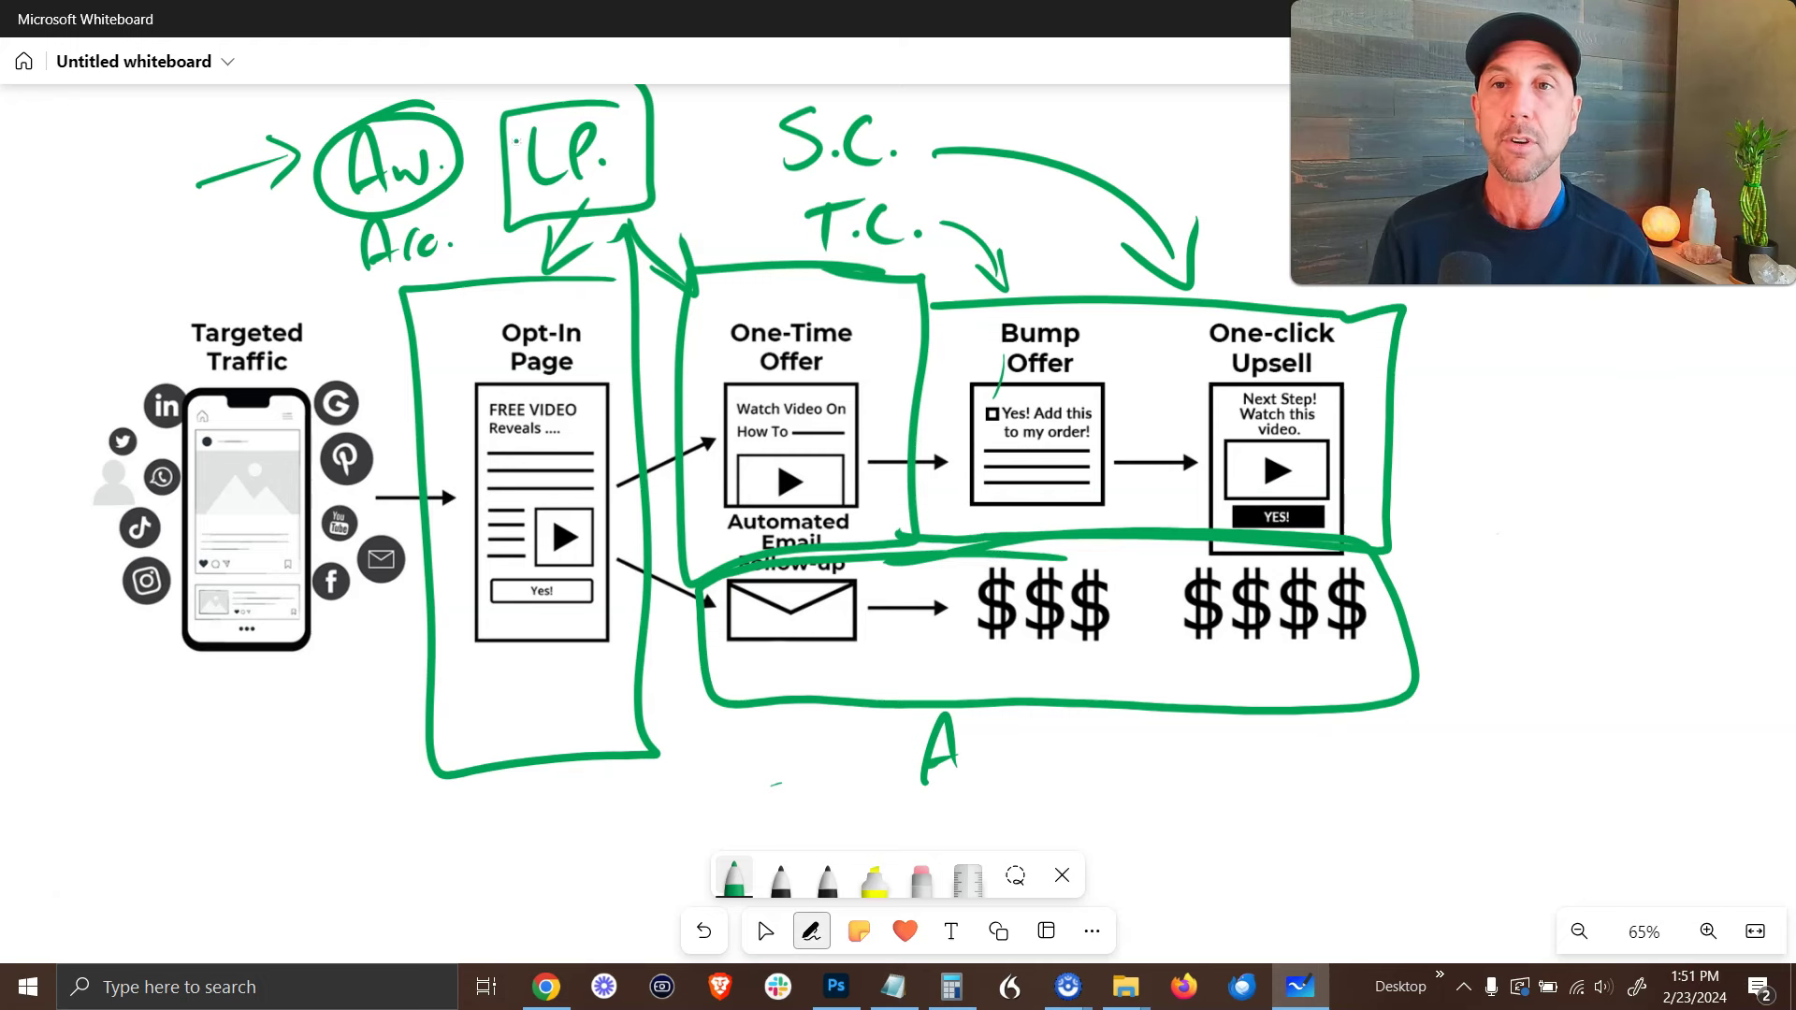